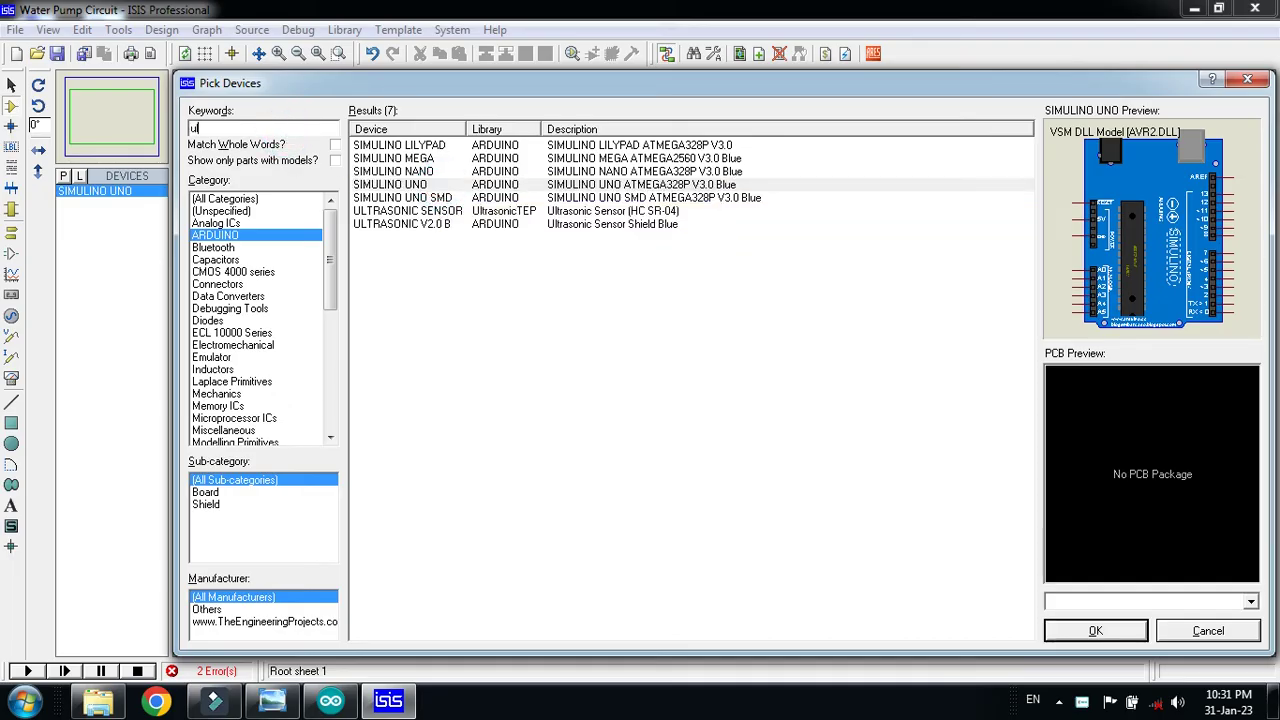
Search the device library for "ultr" and add the ULTRASONIC V2.0 B sensor to the project's devices
text(ultr)
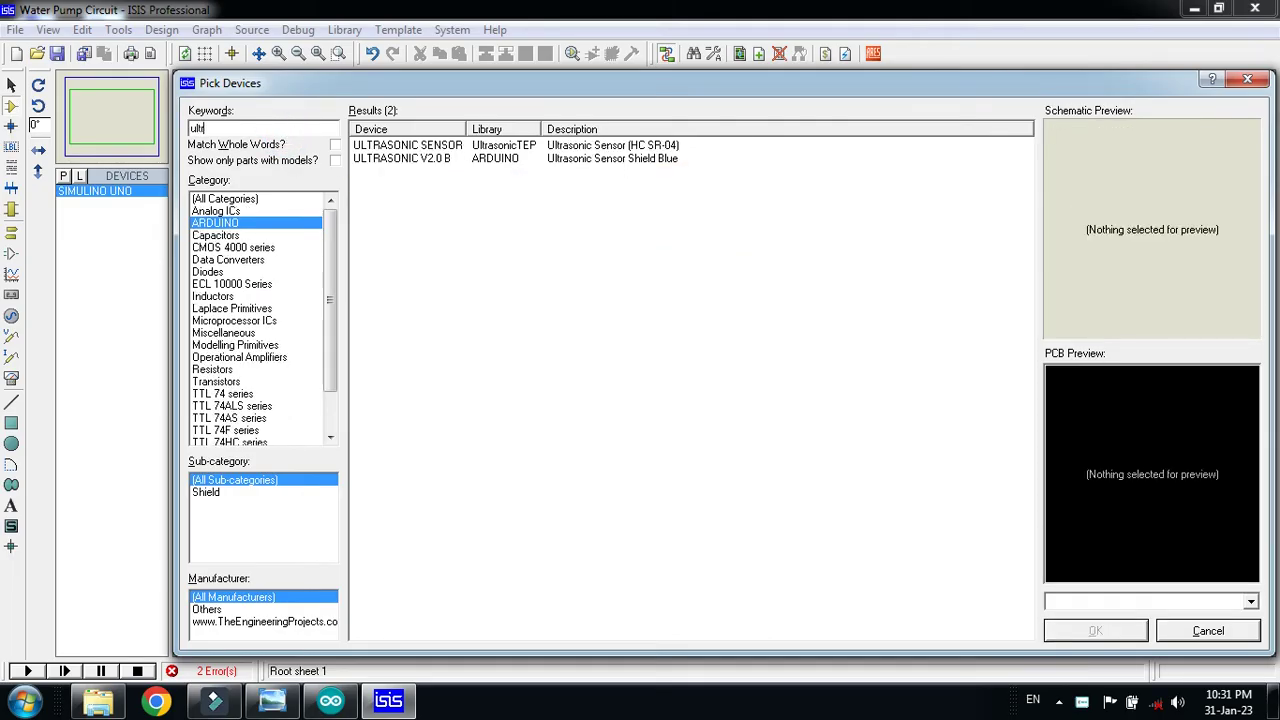
click(595, 146)
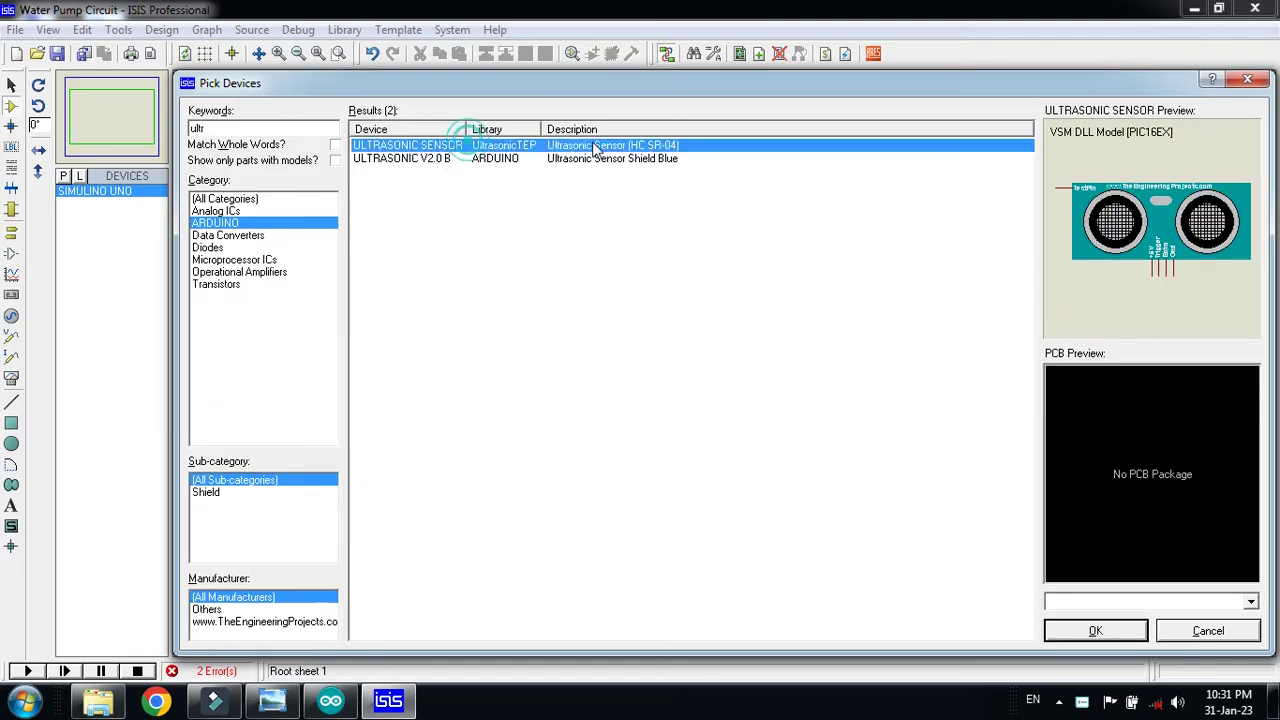
click(645, 160)
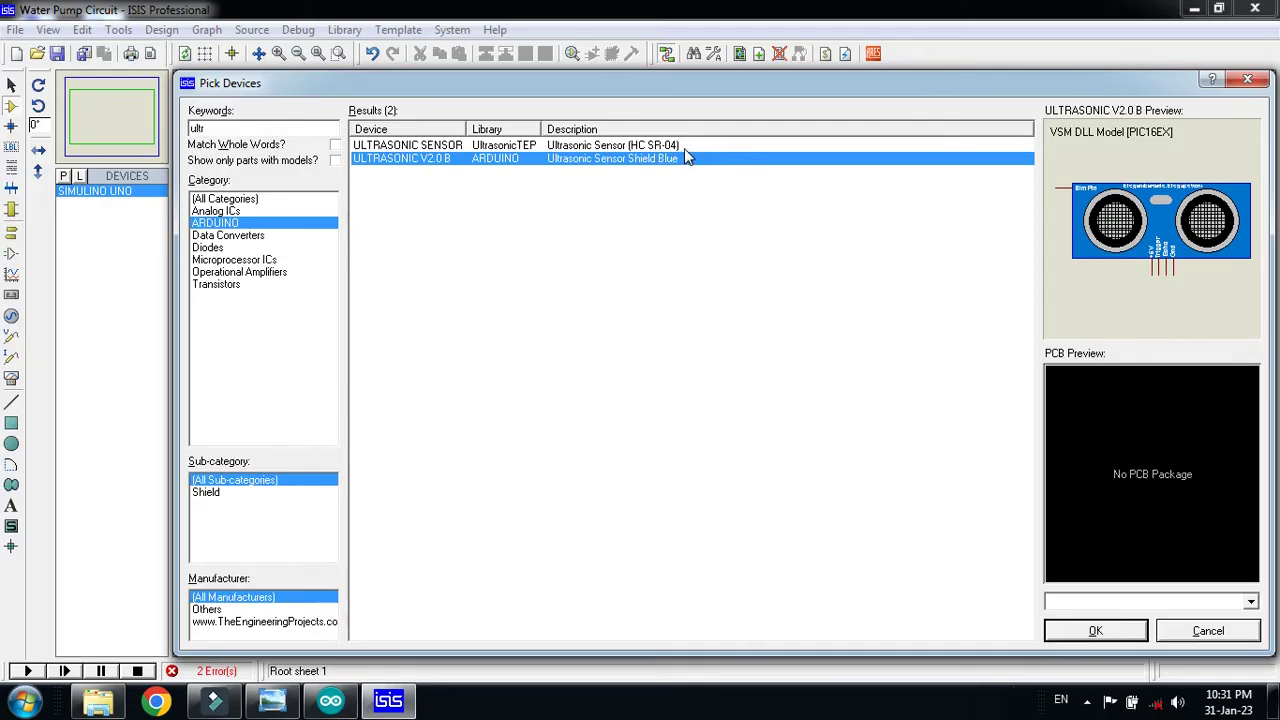
click(682, 146)
click(684, 160)
double_click(686, 162)
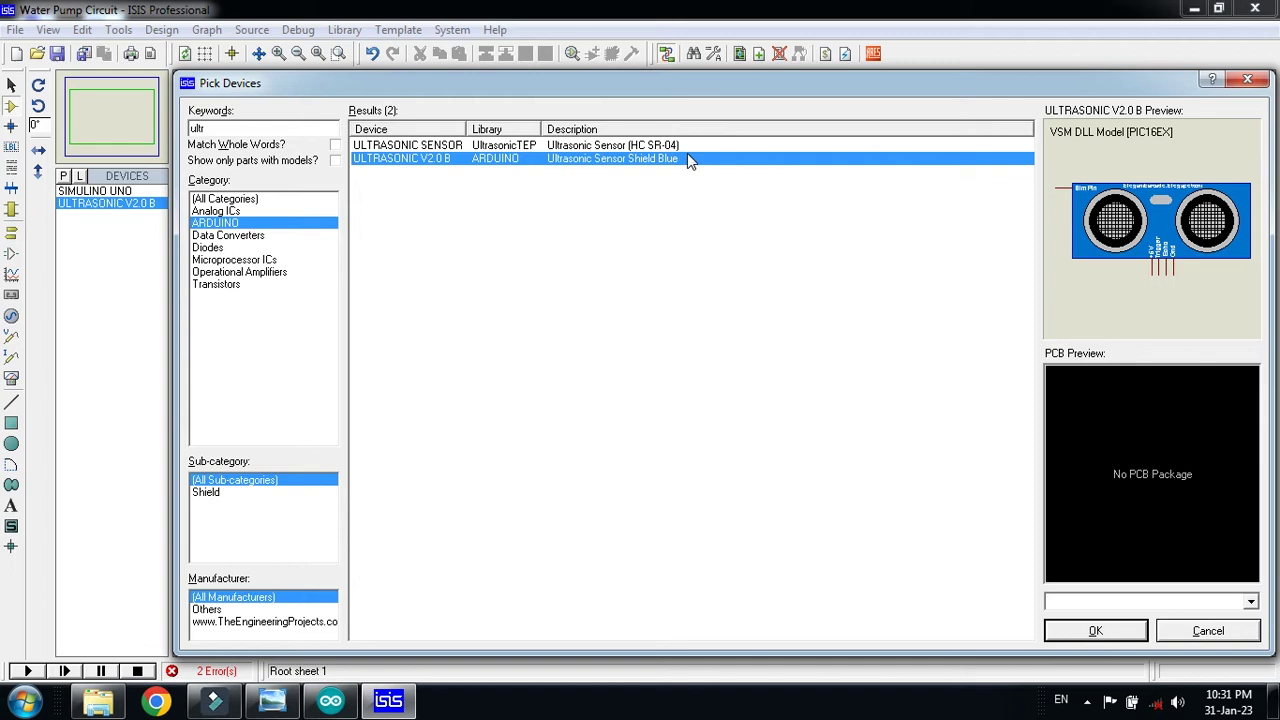
click(256, 128)
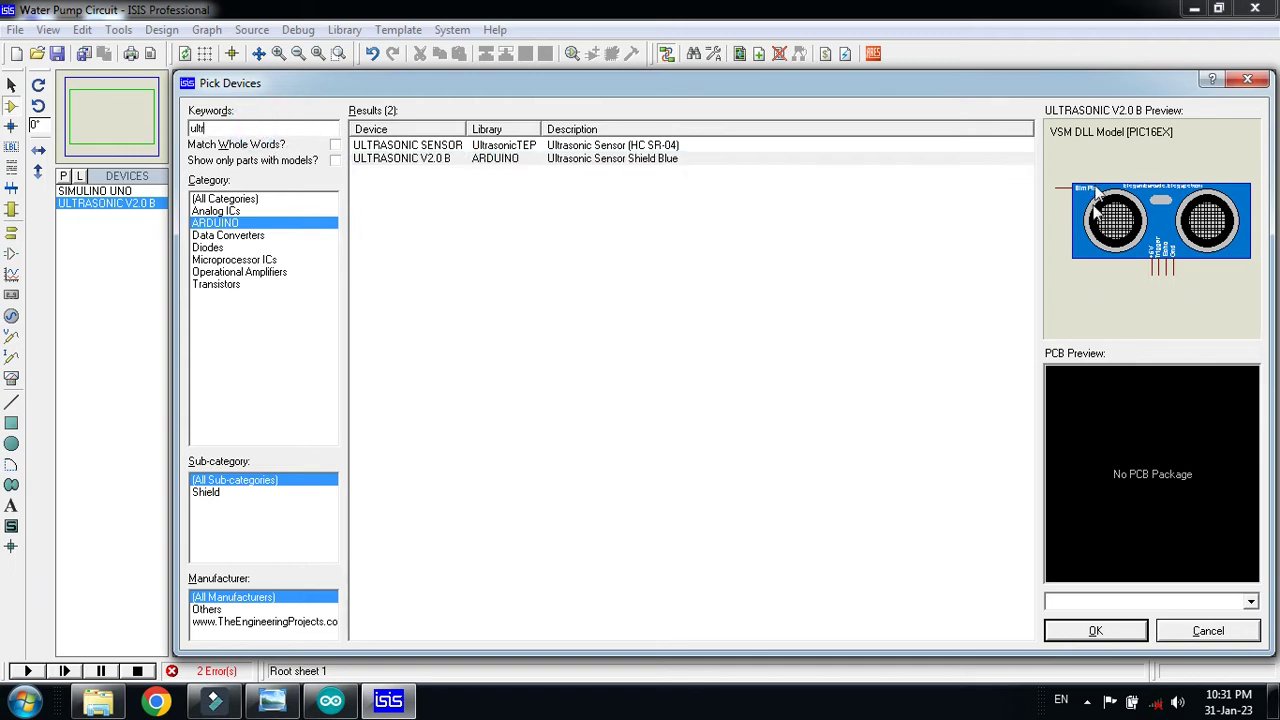
Examine the files in the Ultrasonic Sensor Library for Proteus folder in Windows Explorer, and return to ISIS
click(98, 700)
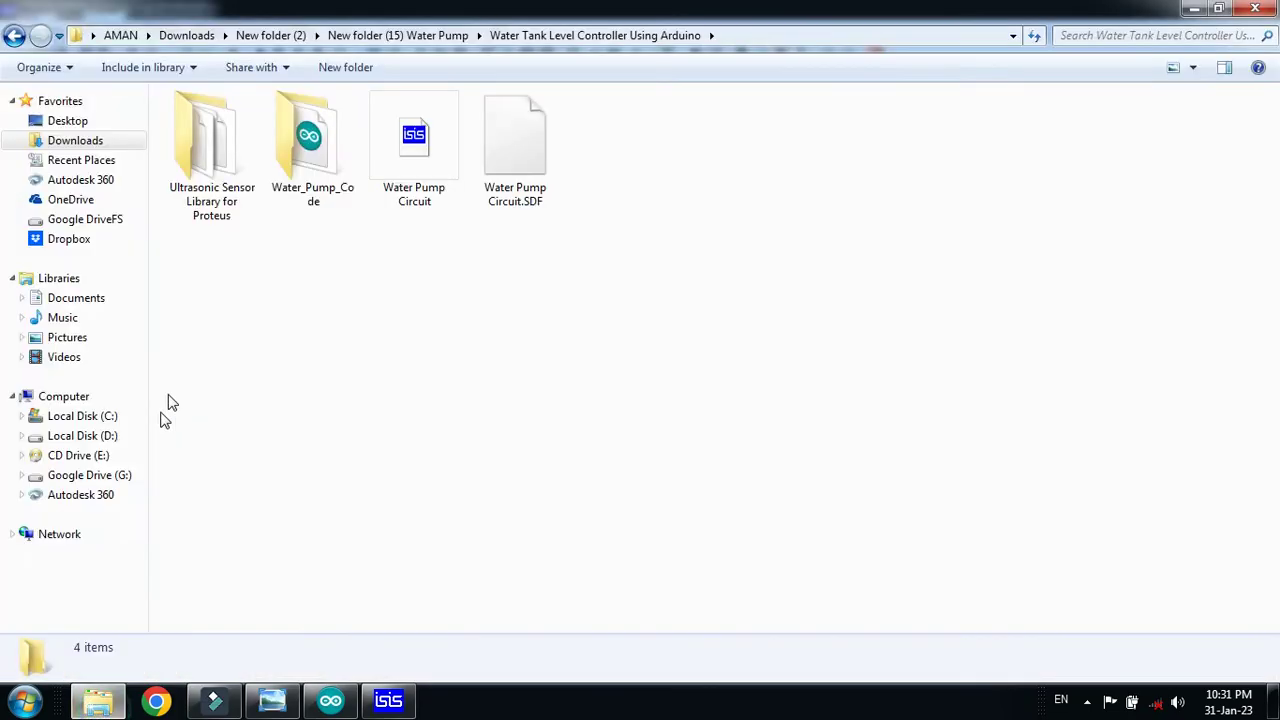
click(208, 203)
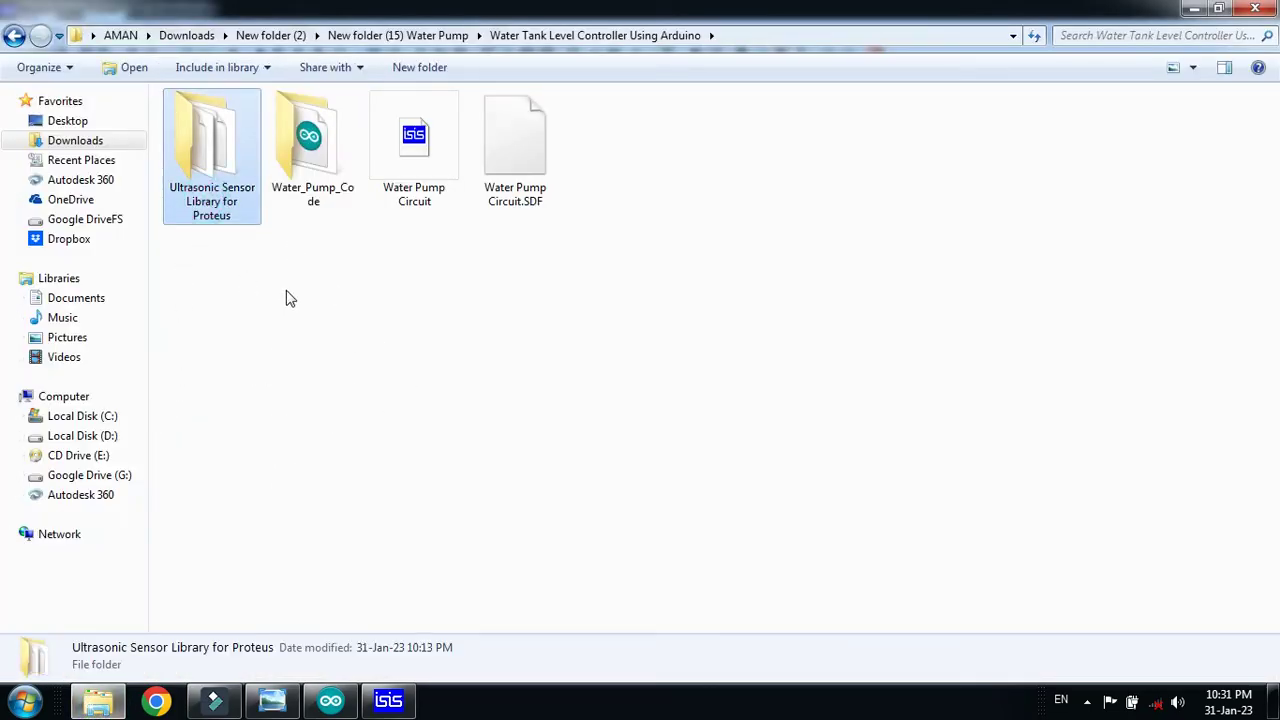
double_click(206, 195)
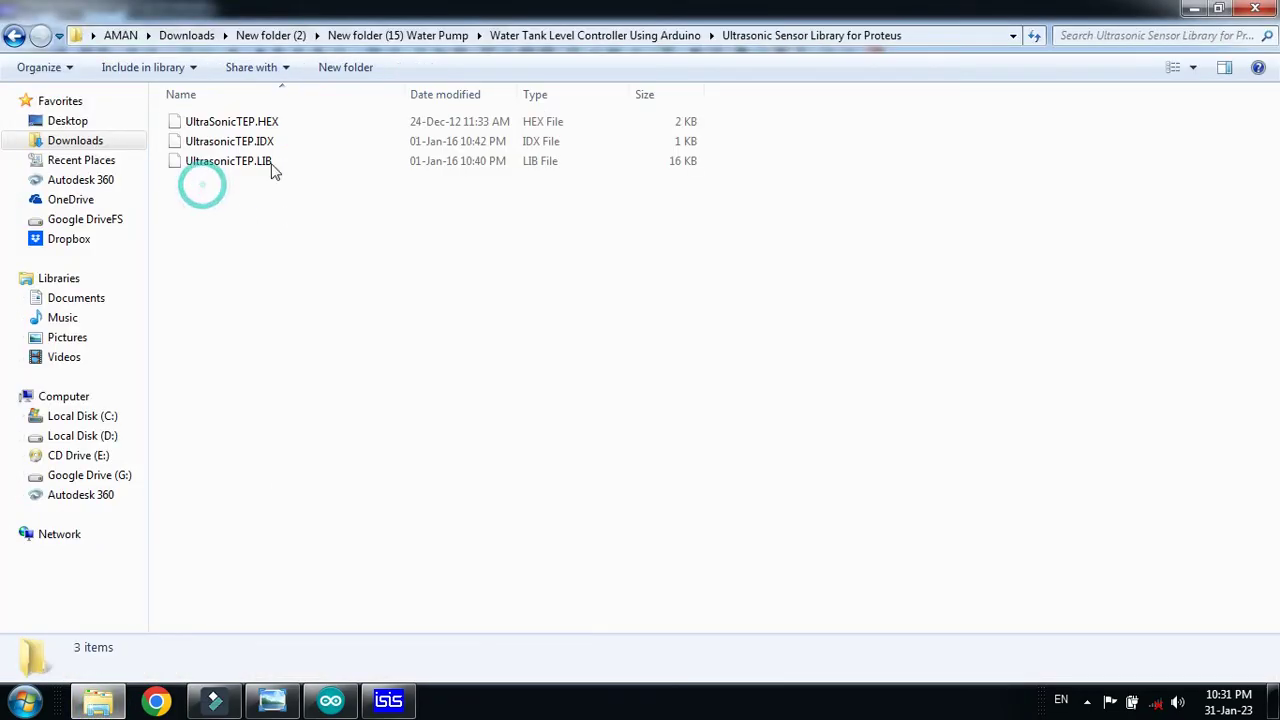
drag(212, 218, 205, 97)
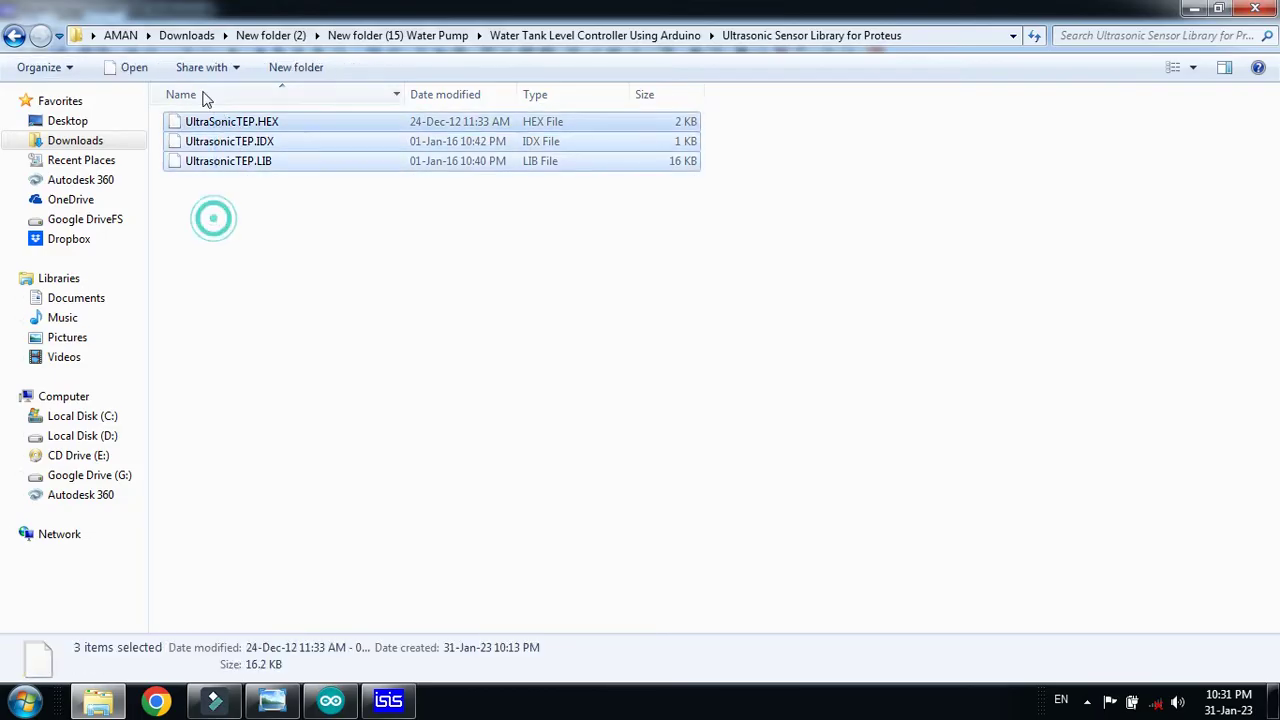
click(14, 35)
click(291, 390)
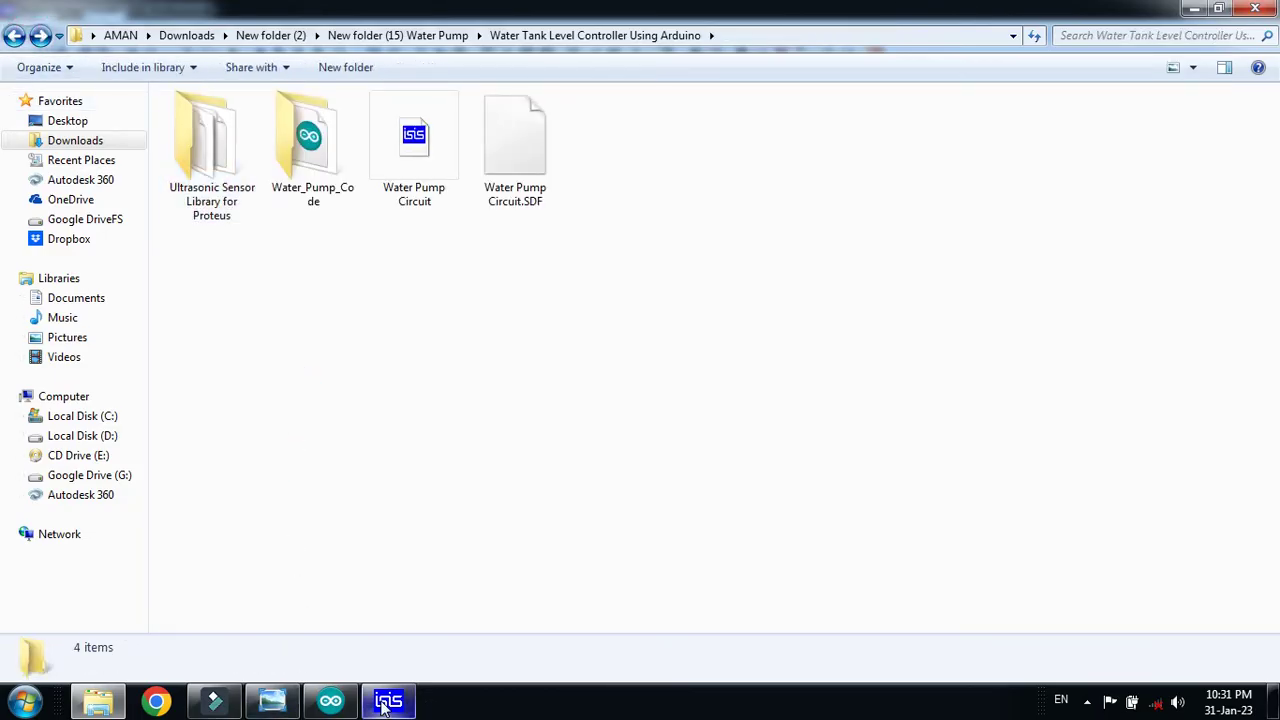
click(388, 700)
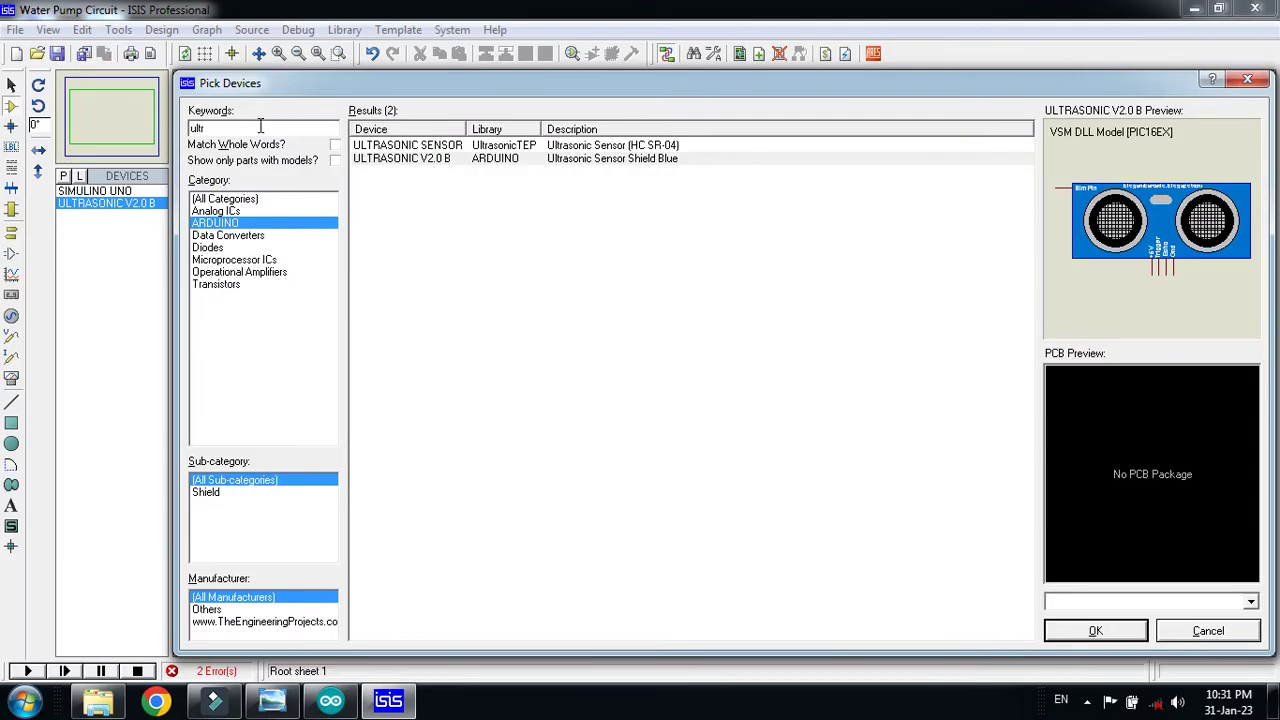
Find and add the LM016L 16x2 alphanumeric LCD using "lcd" and the POT-HG potentiometer using "pot"
double_click(213, 126)
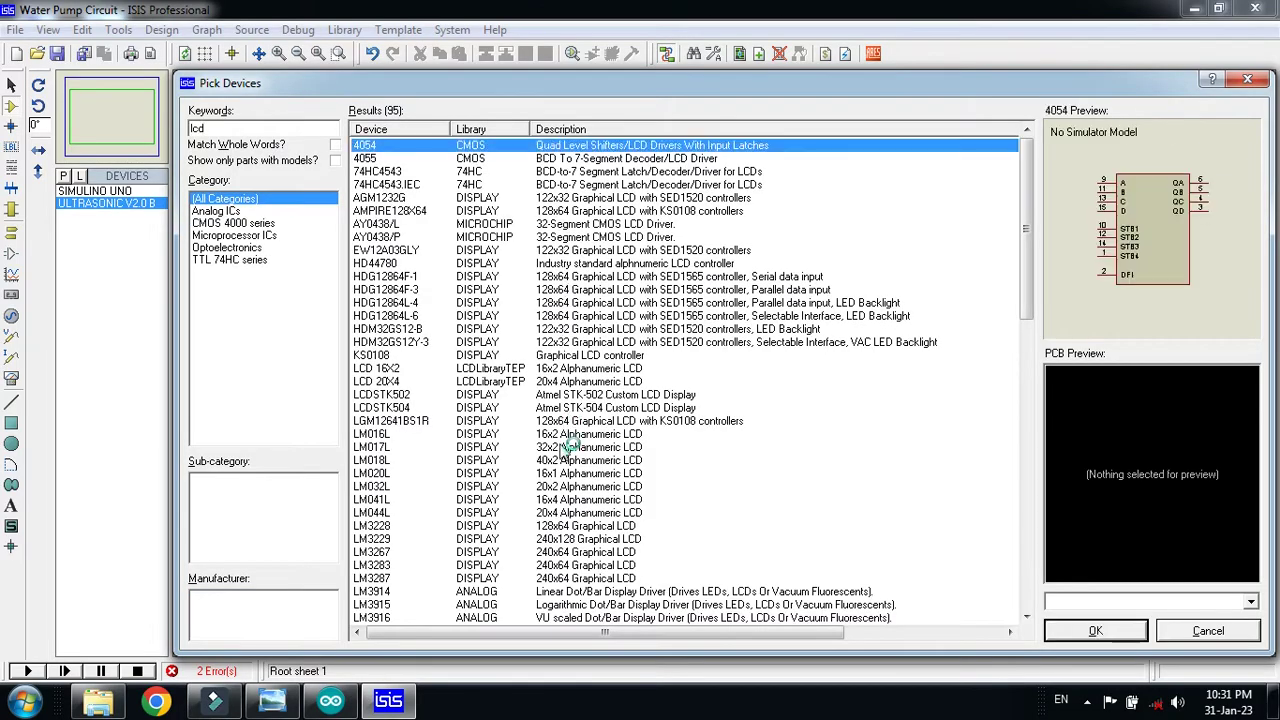
scroll(572, 452, down, 3)
click(566, 433)
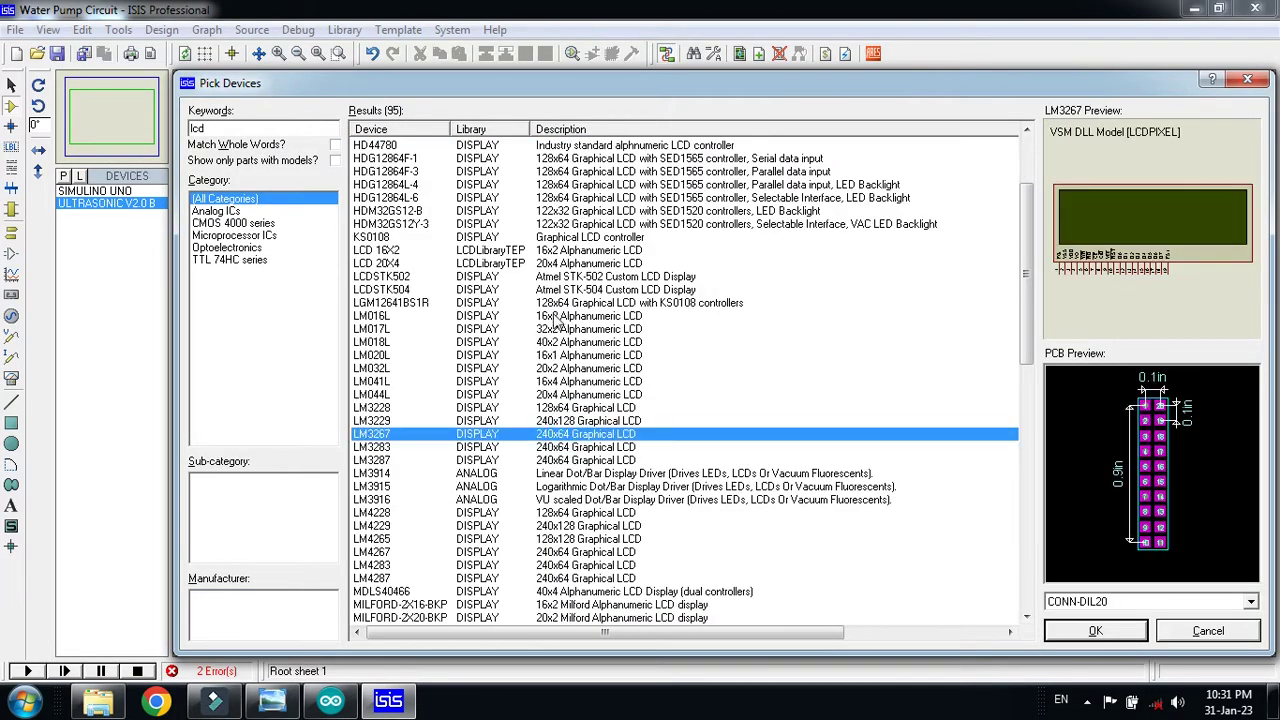
double_click(556, 316)
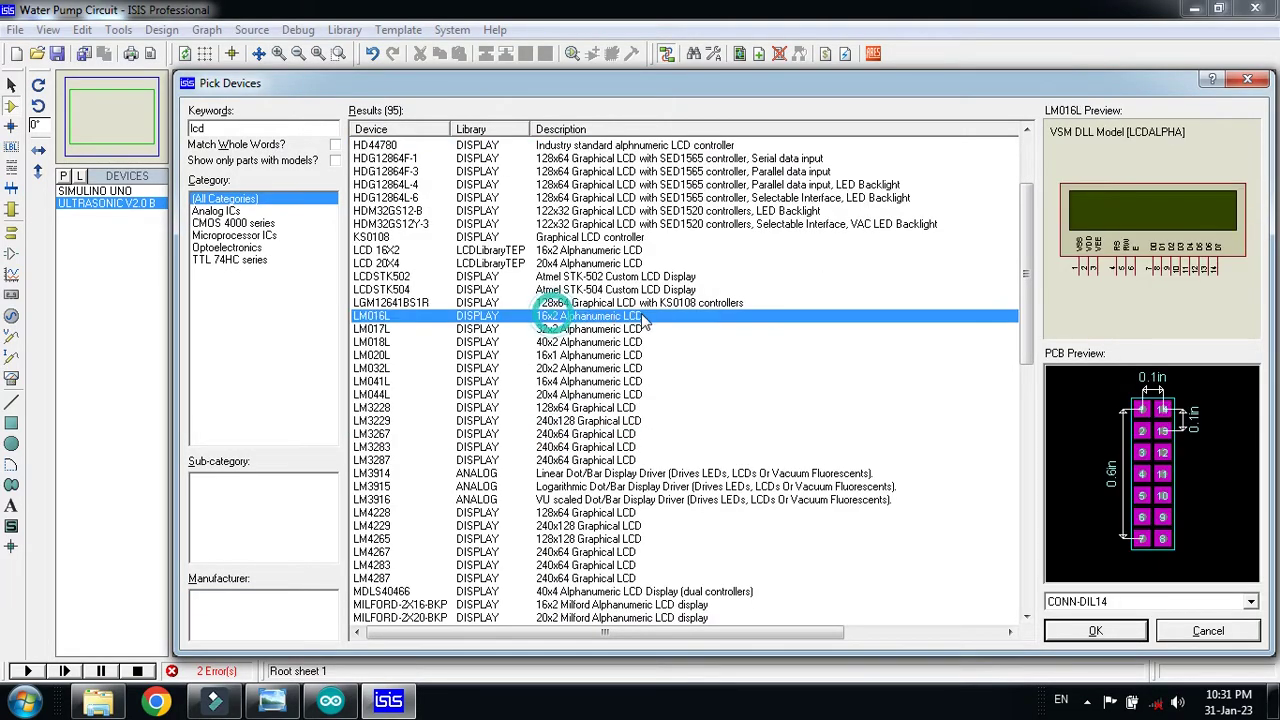
double_click(259, 130)
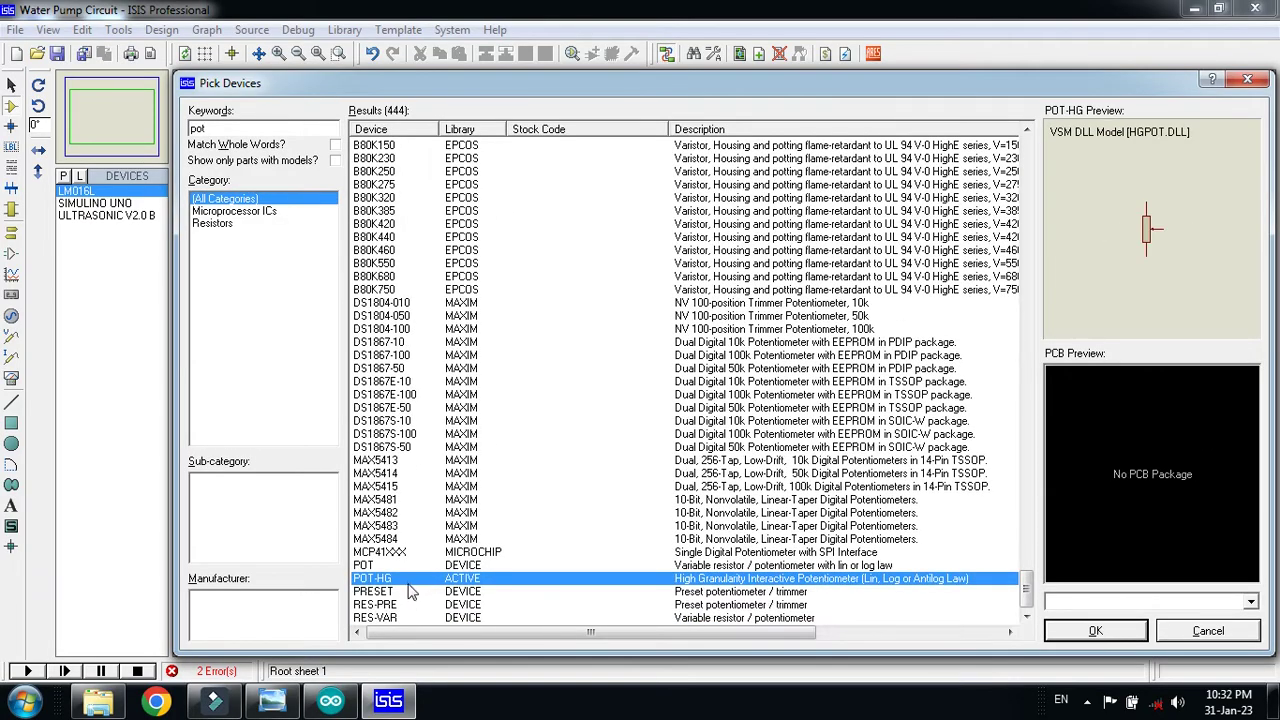
double_click(410, 579)
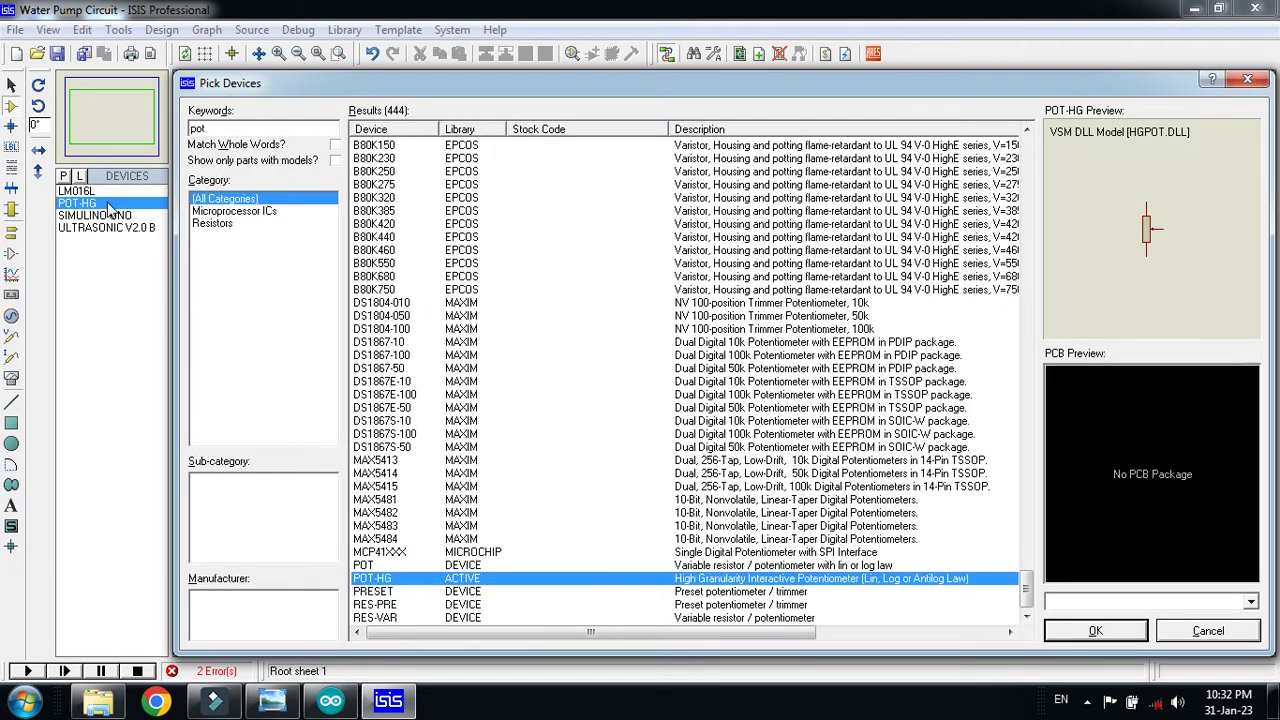
Search the device library for "relay" and add the animated RELAY model to the devices
click(259, 128)
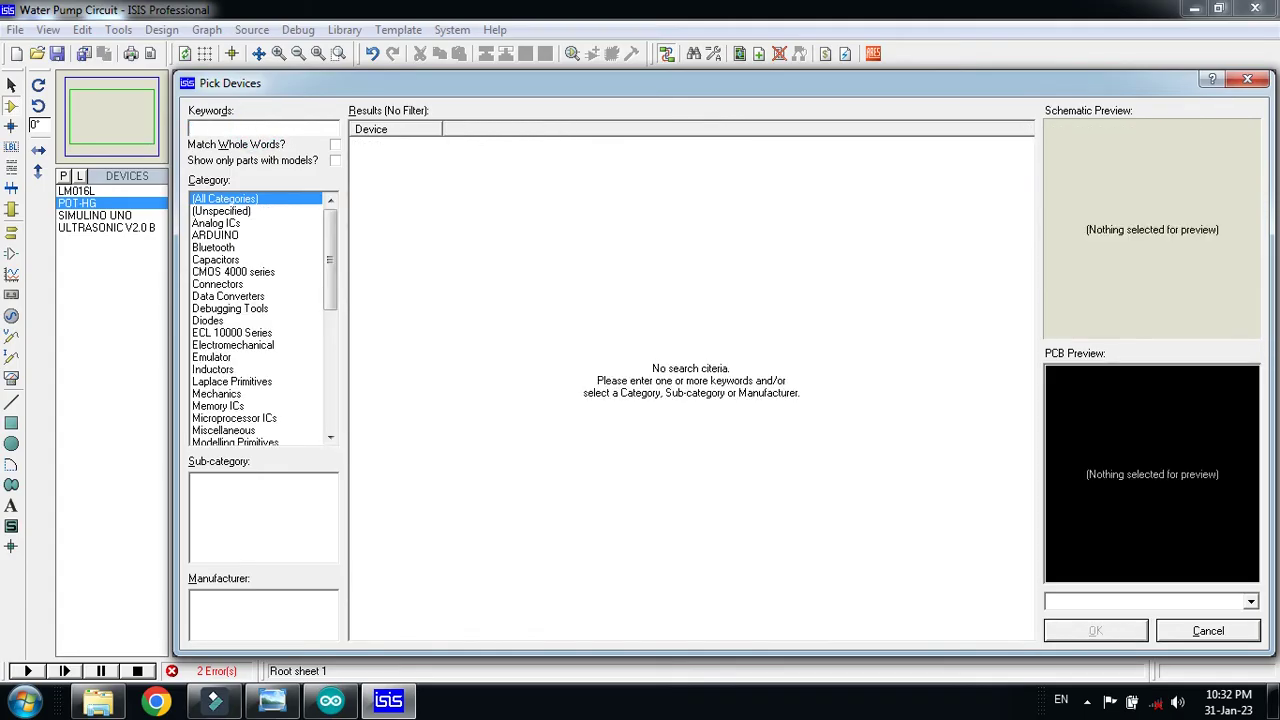
text(rela)
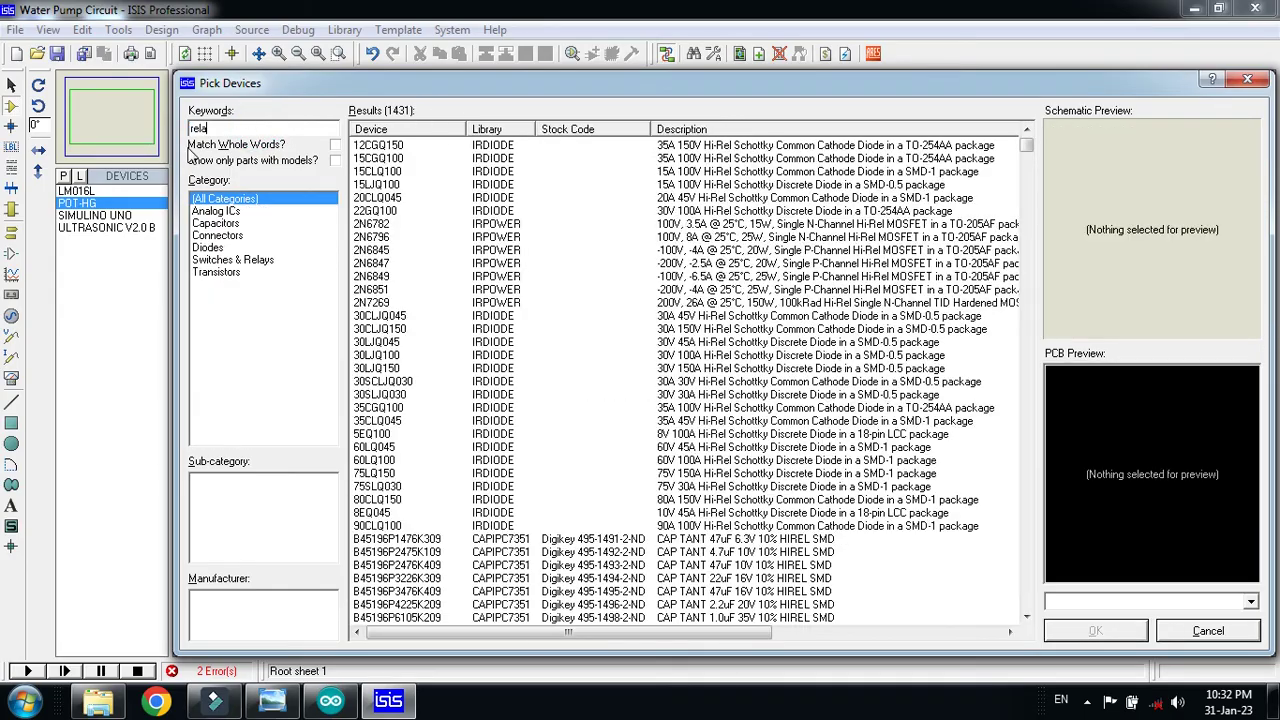
scroll(443, 472, down, 4)
scroll(443, 472, down, 1)
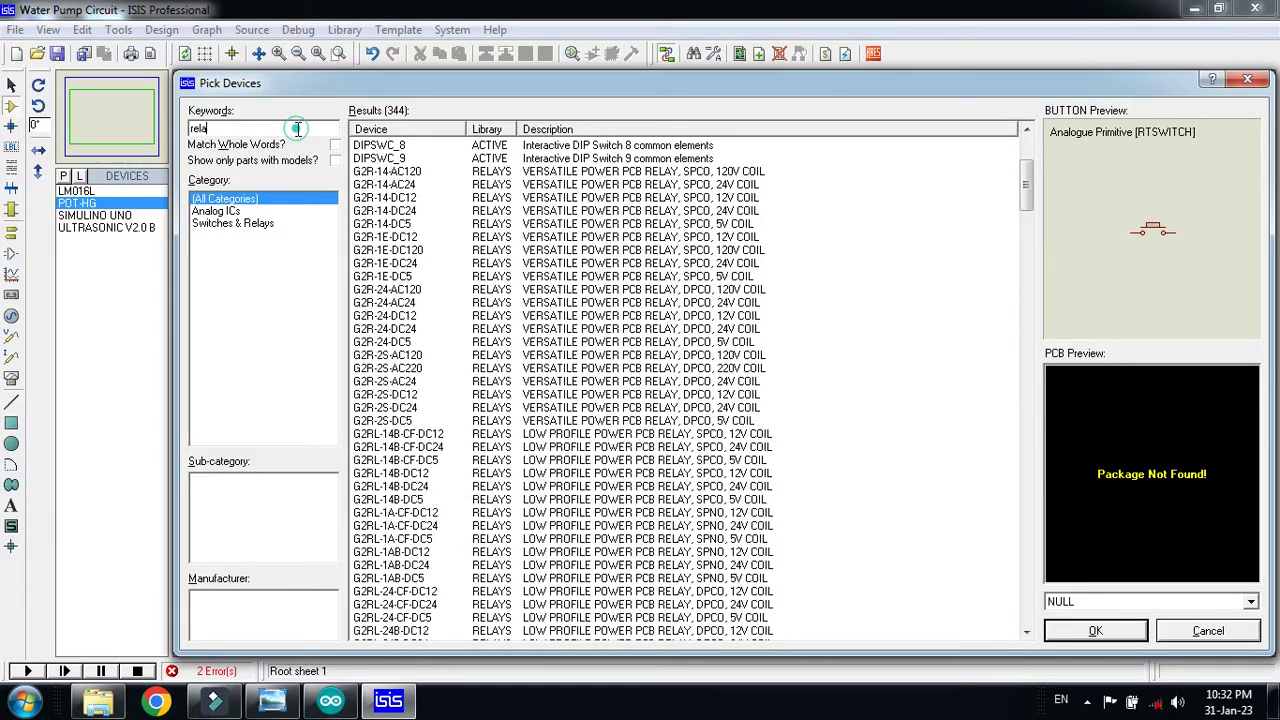
scroll(438, 530, down, 2)
click(438, 550)
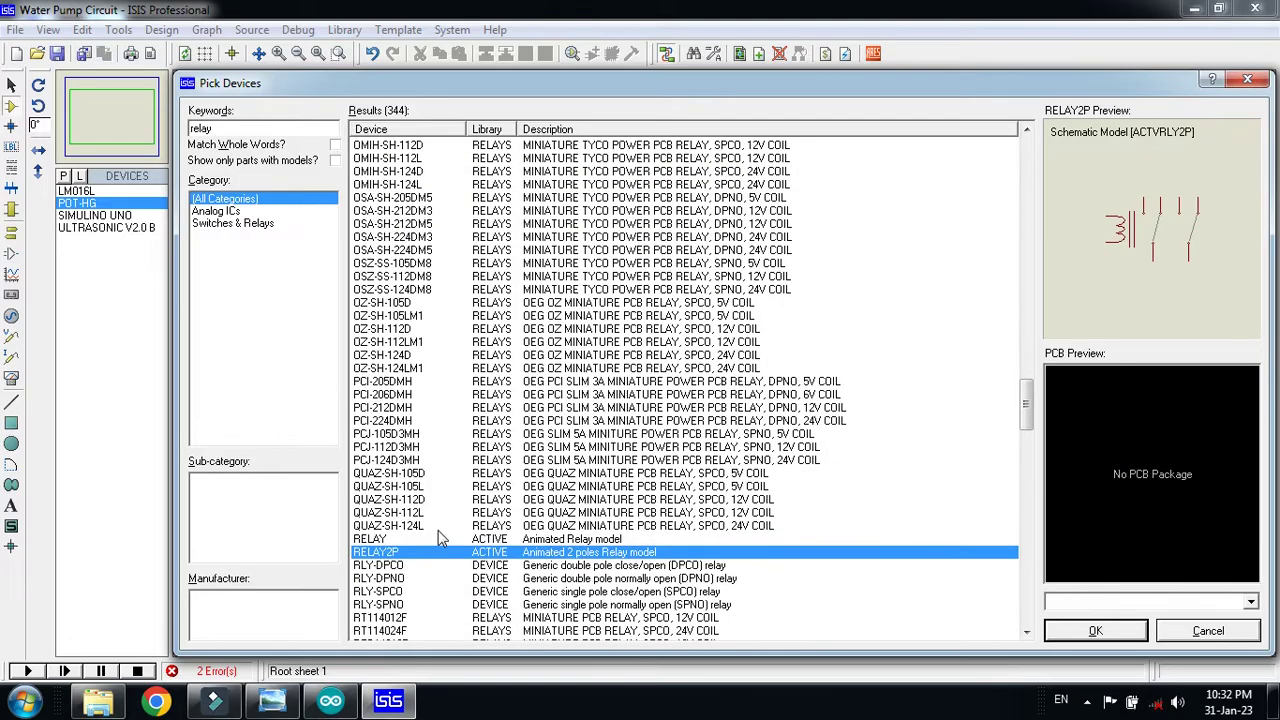
click(402, 538)
double_click(402, 538)
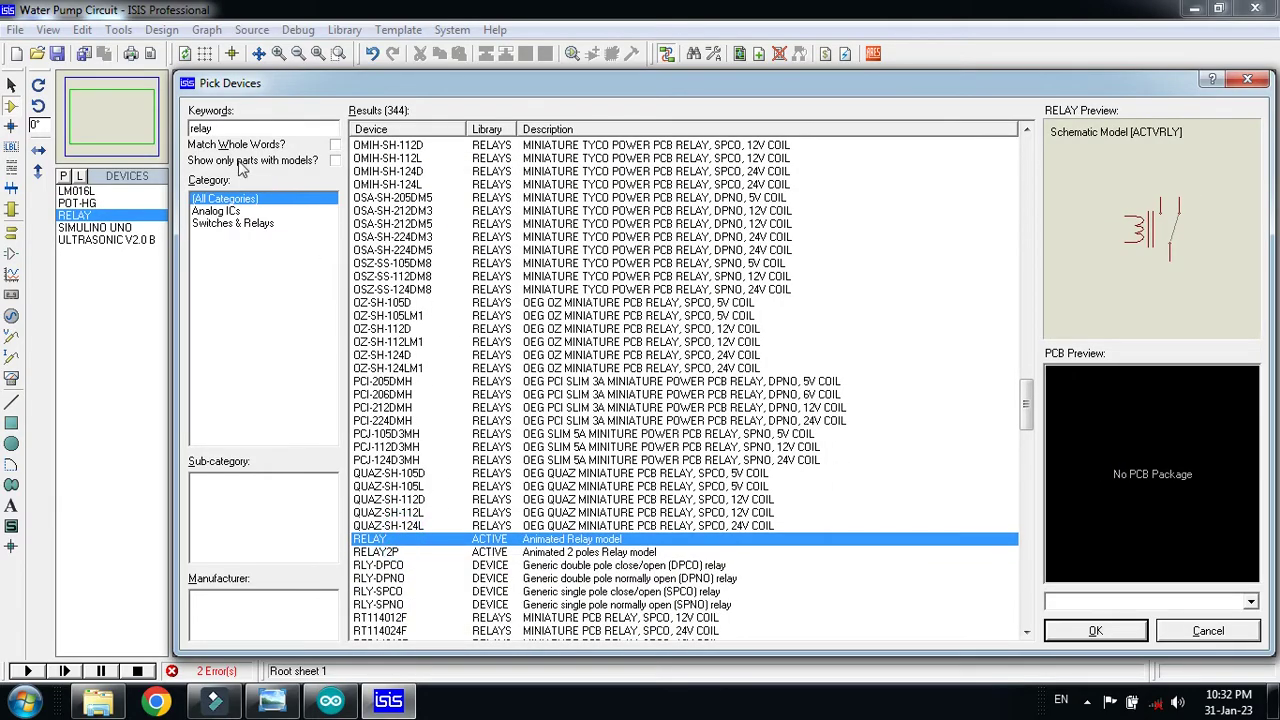
Search for "motor", add the simple DC MOTOR from the ACTIVE library, and close the device picker
click(230, 128)
double_click(230, 128)
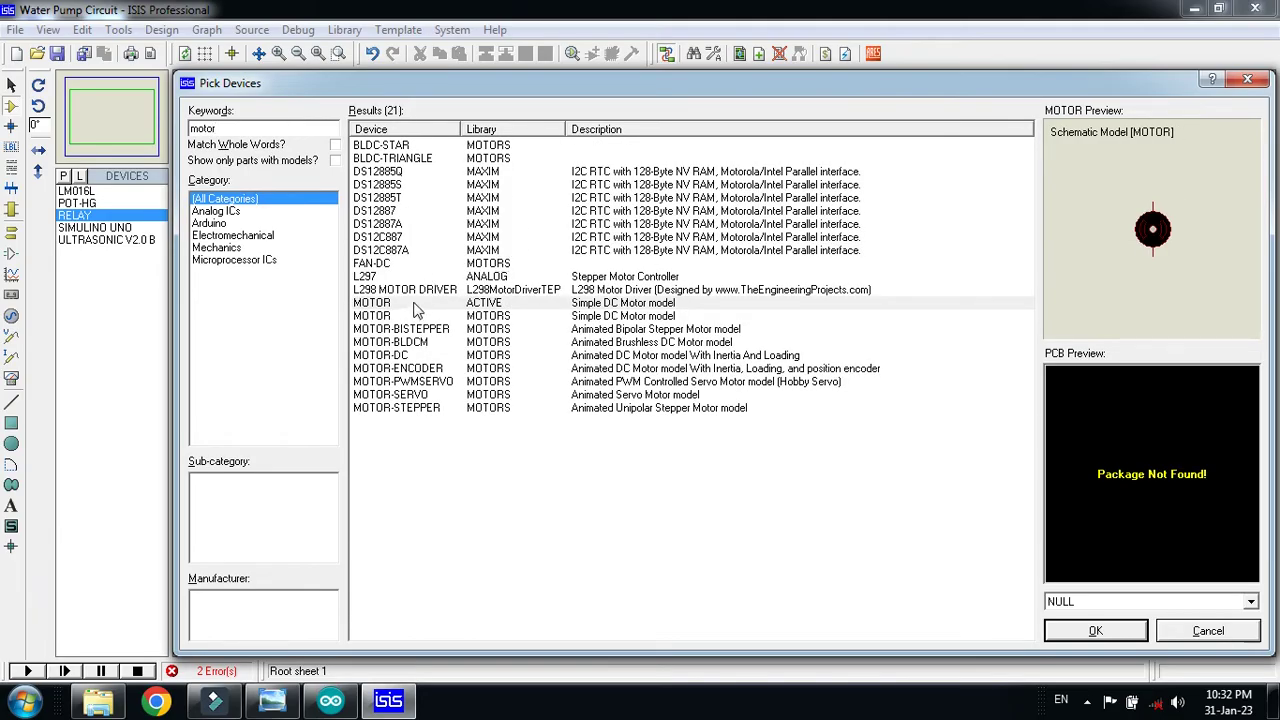
double_click(418, 304)
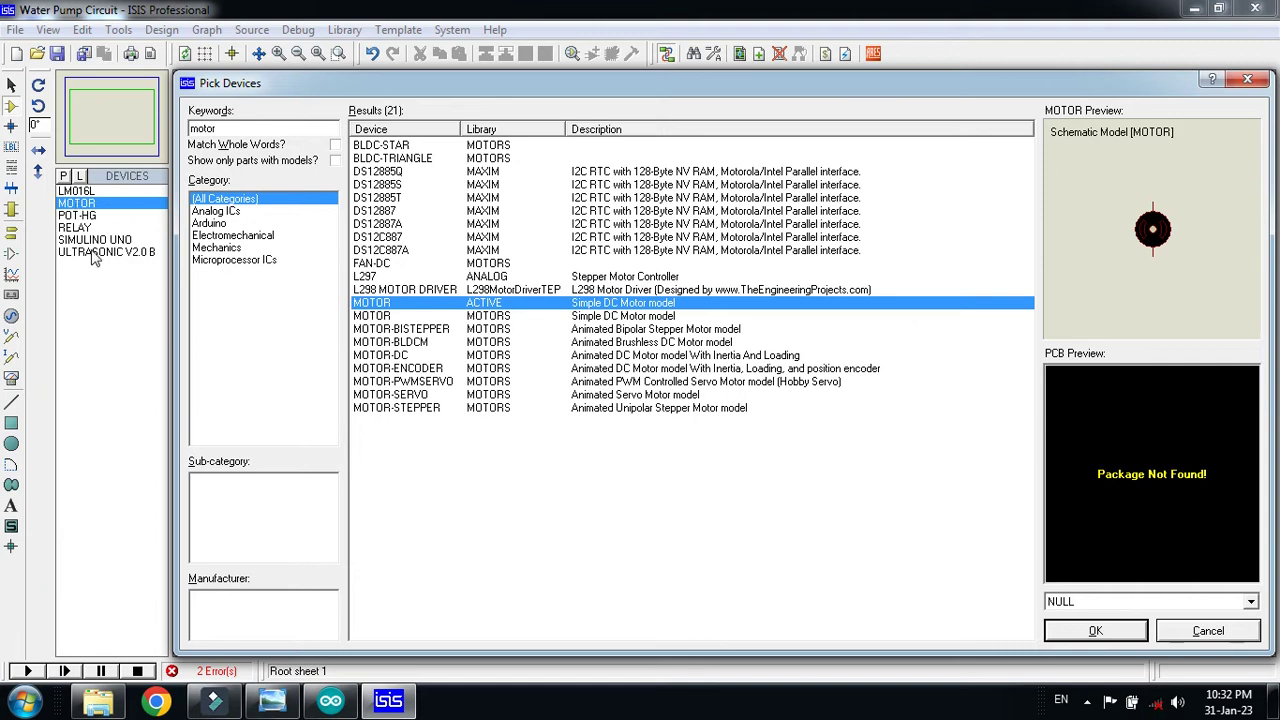
click(1251, 78)
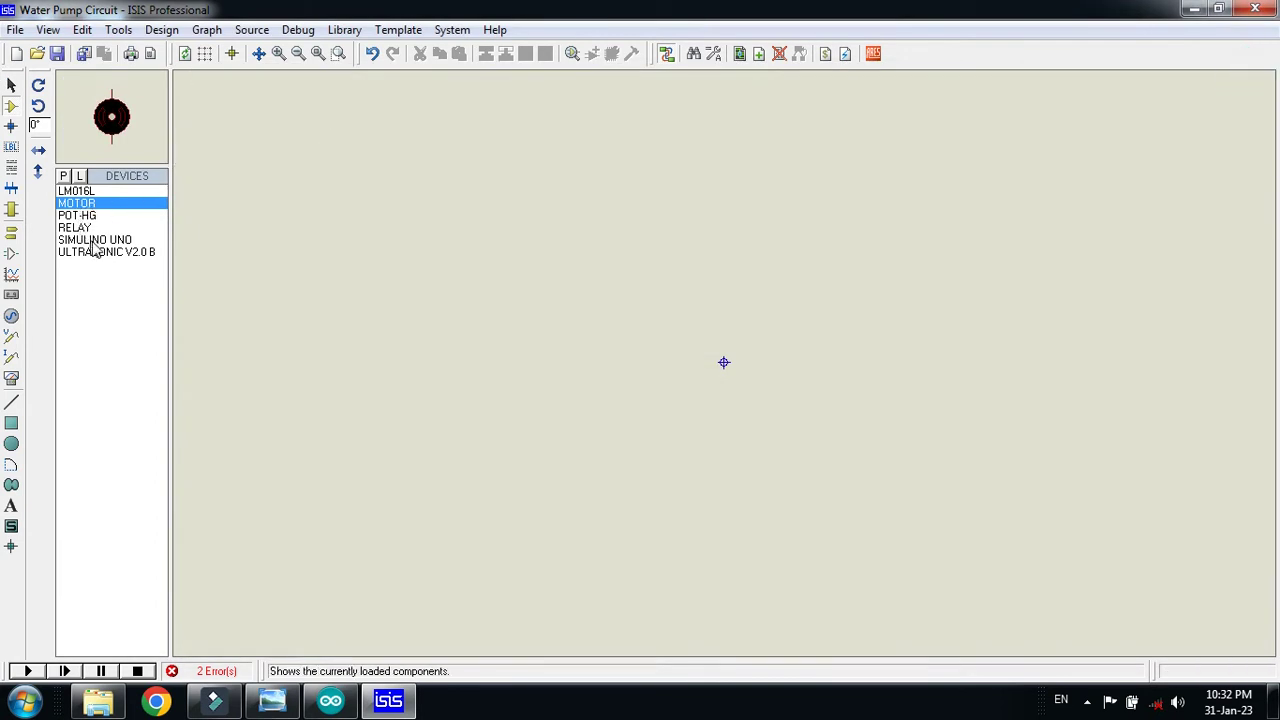
Place the SIMULINO UNO board near the middle of the sheet and the LM016L LCD to its upper right
click(90, 241)
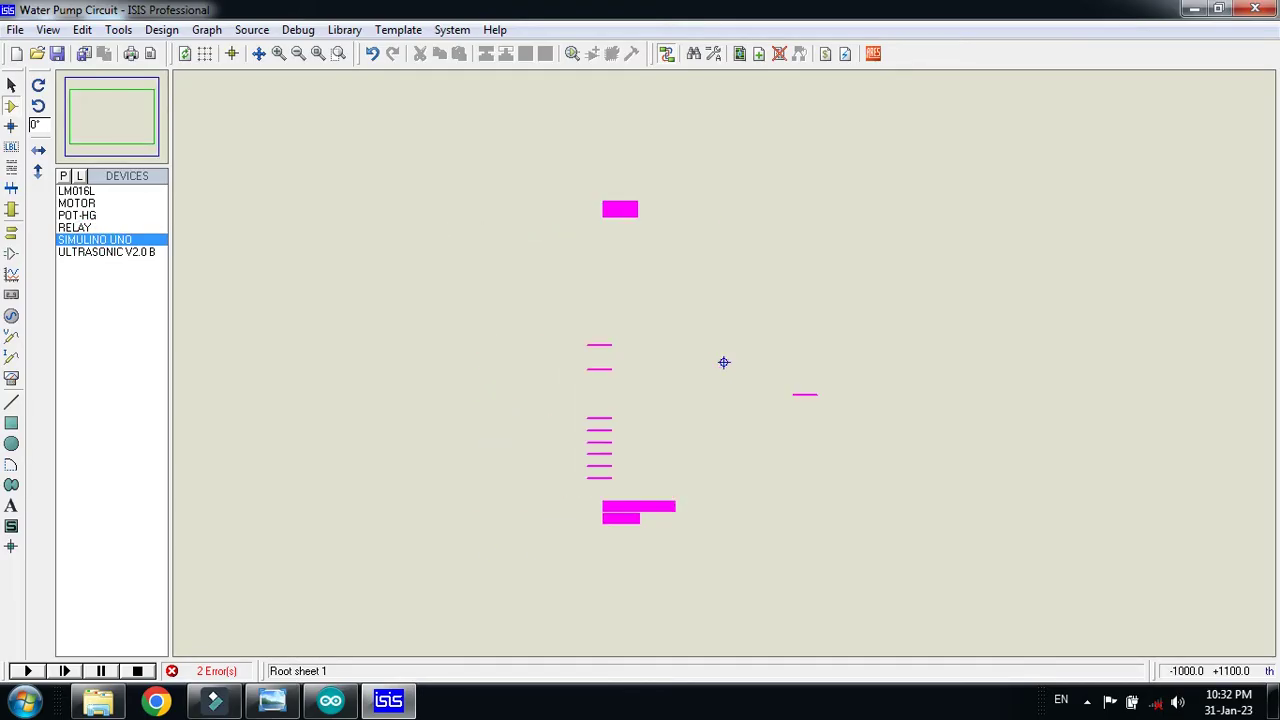
click(724, 362)
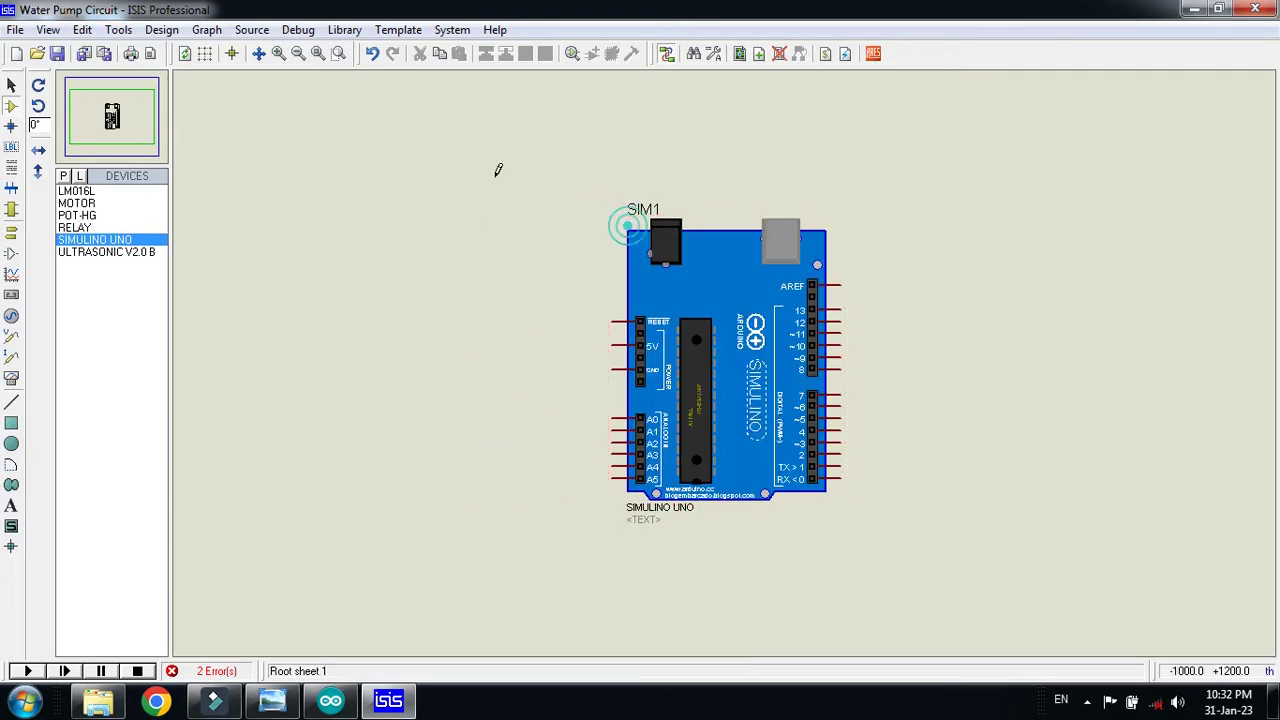
click(88, 192)
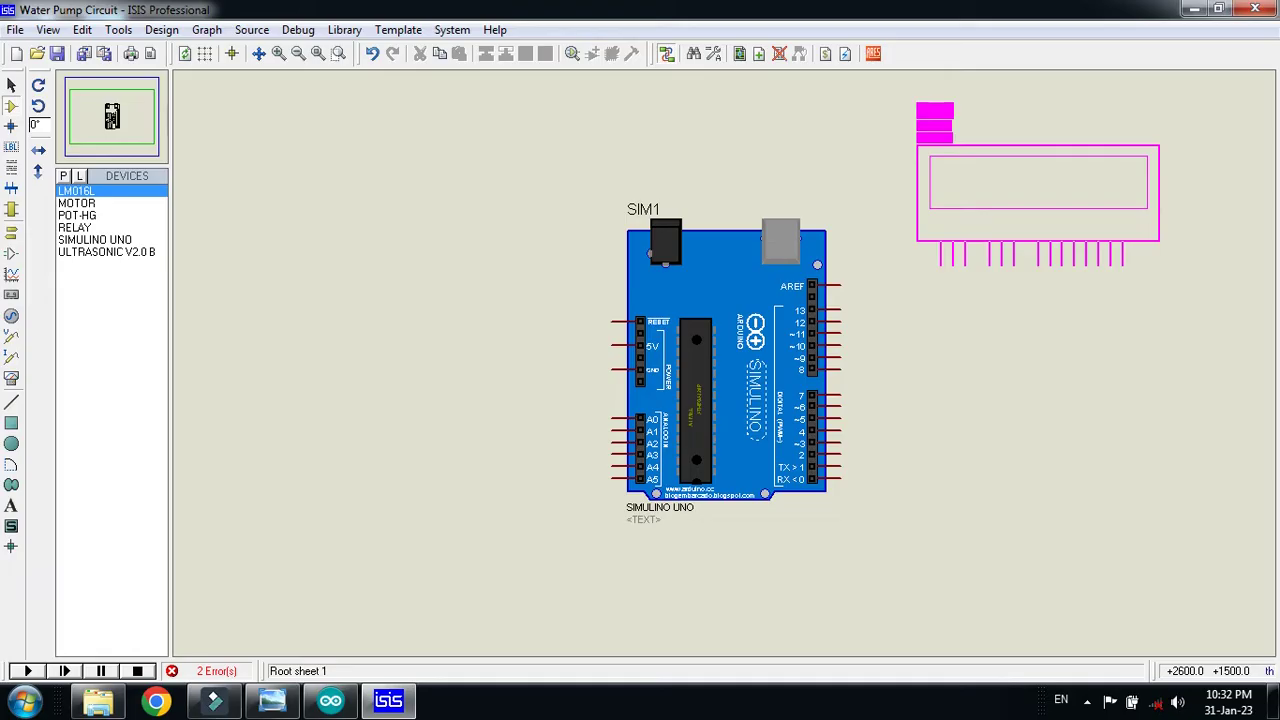
click(1037, 177)
Wire the LCD's RS pin to Arduino pin 13 and its E pin to pin 12
click(989, 264)
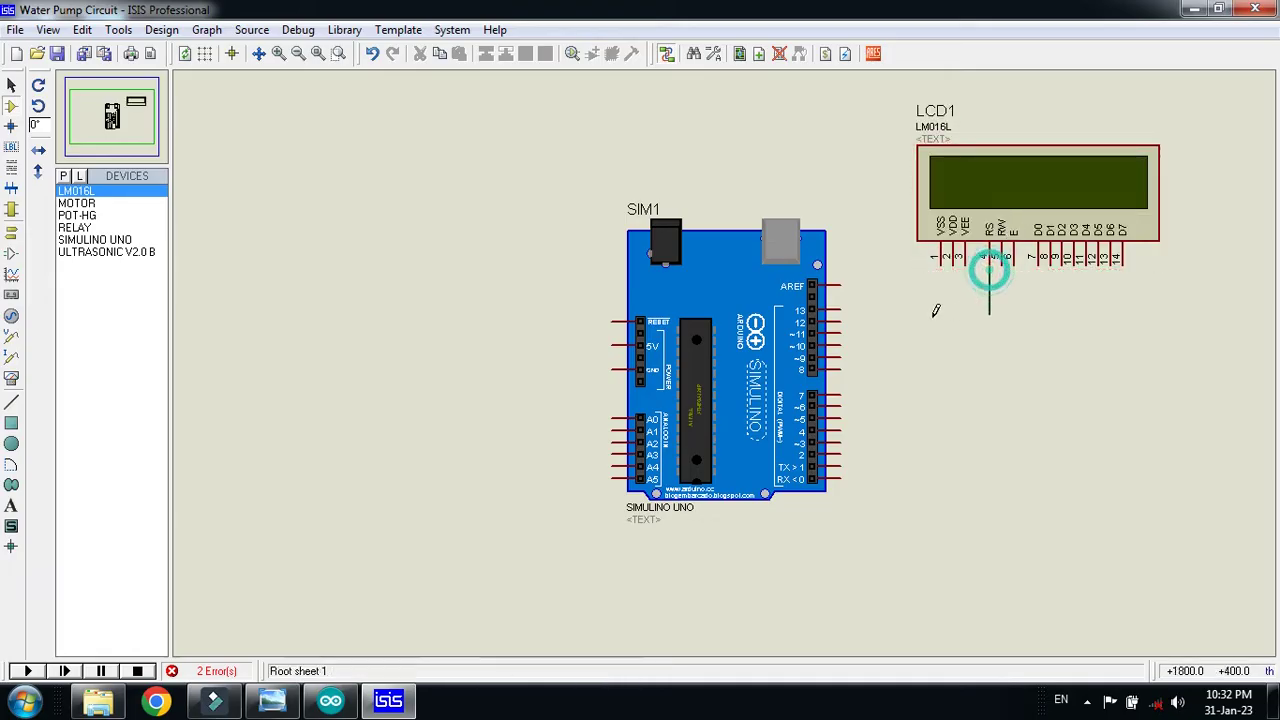
click(838, 310)
click(1018, 260)
click(840, 321)
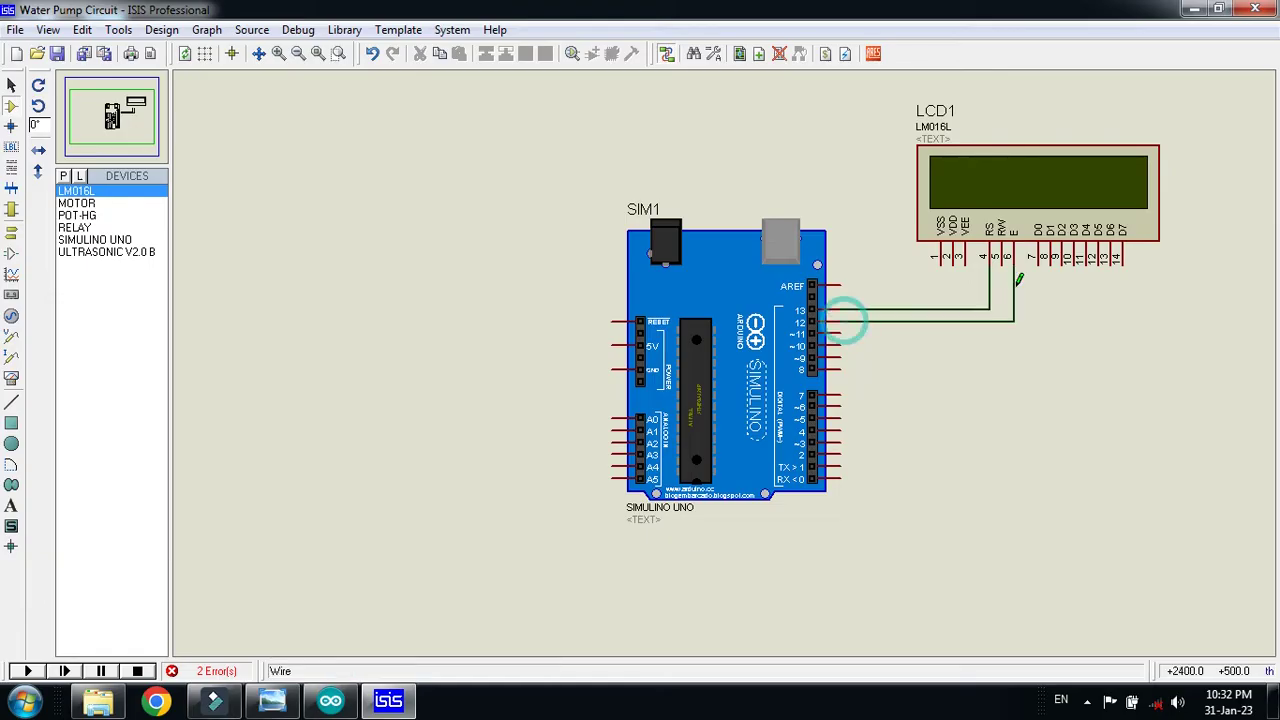
Wire the LCD's D4, D5, D6 and D7 pins to Arduino pins 11, 10, 9 and 8 respectively
click(1086, 260)
click(843, 330)
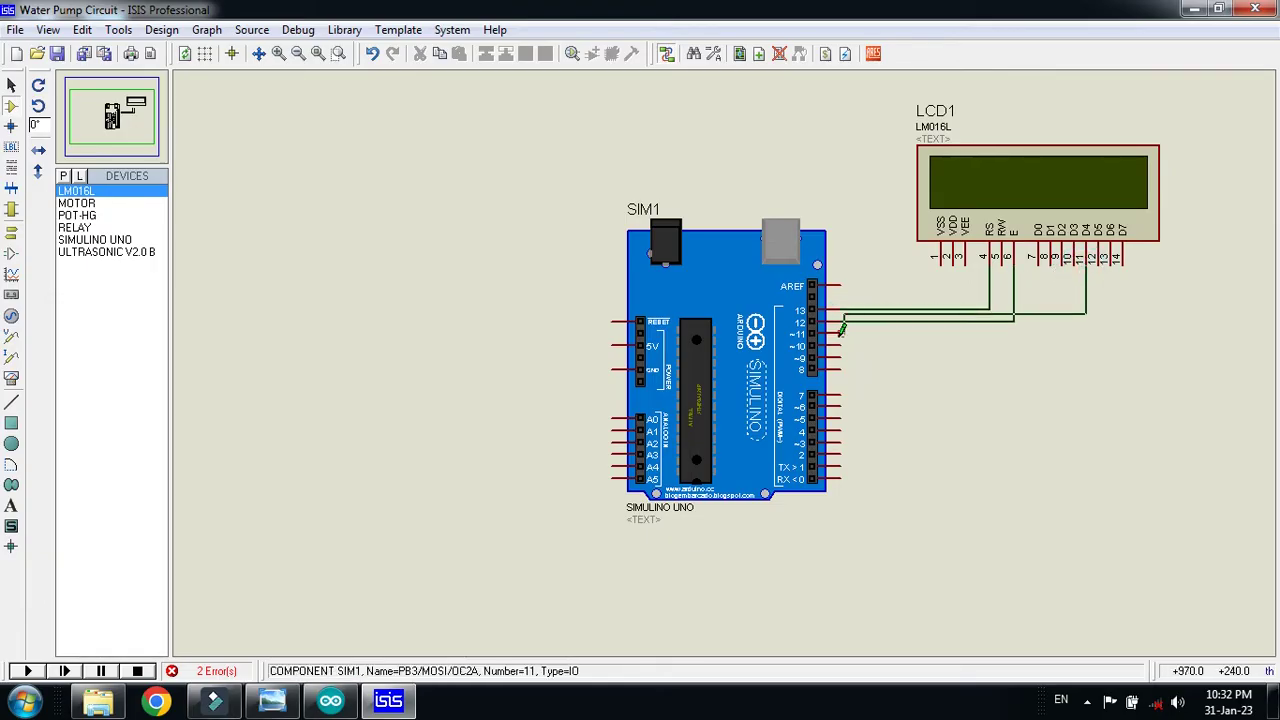
click(843, 333)
click(841, 343)
click(1097, 262)
click(841, 358)
click(1122, 262)
Place a ground terminal beside the Arduino board and wire it to the board's GND pin
click(11, 232)
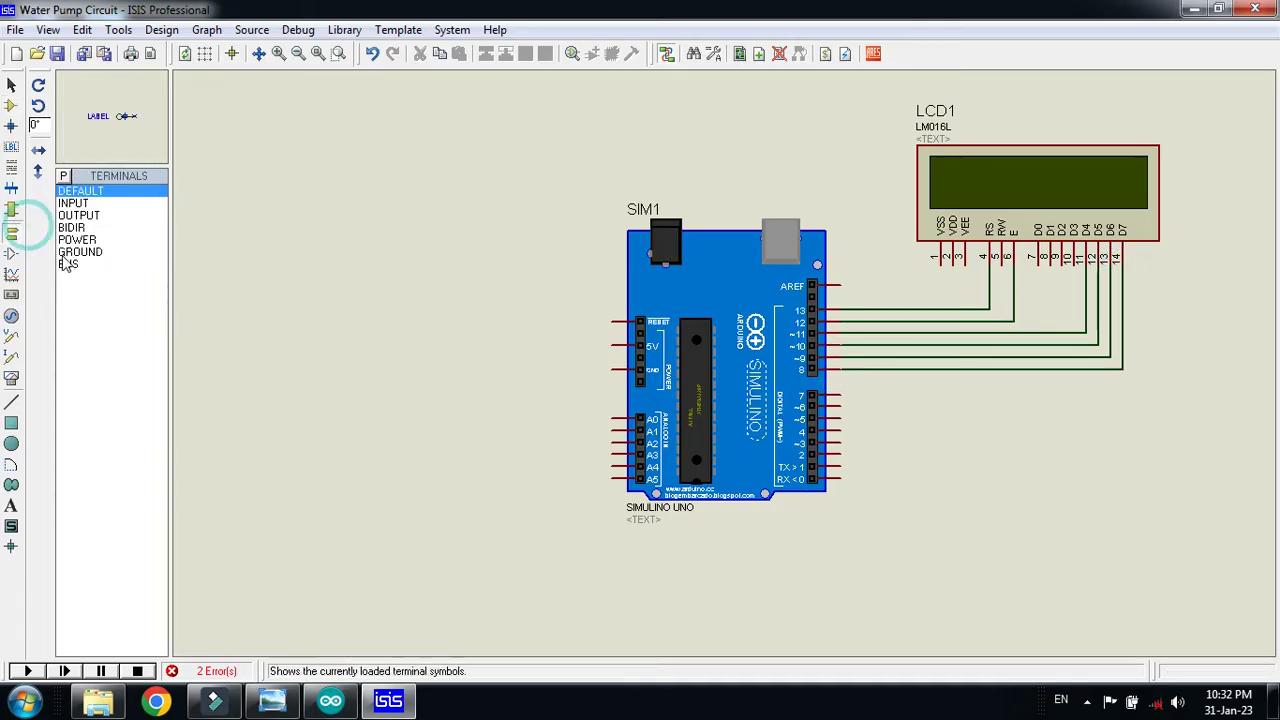
click(80, 252)
click(590, 390)
click(591, 396)
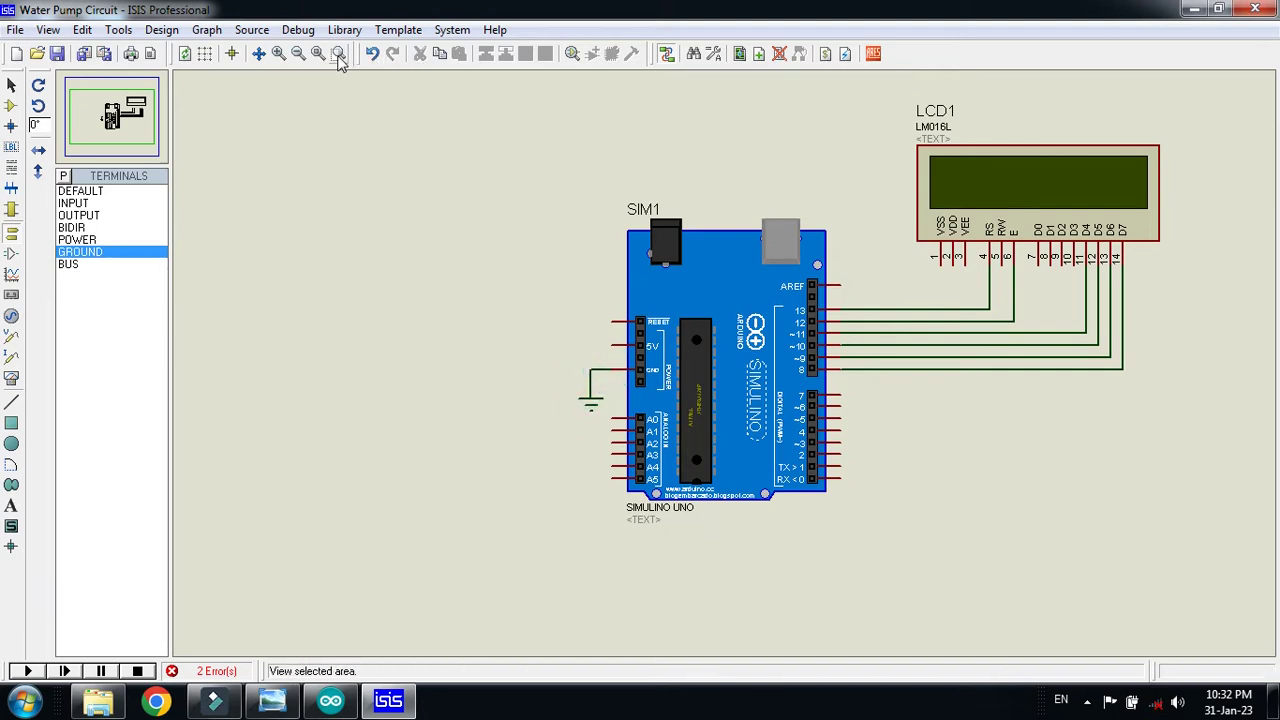
Place a power terminal beside the Arduino board and wire it to the board's 5V pin
scroll(538, 206, up, 1)
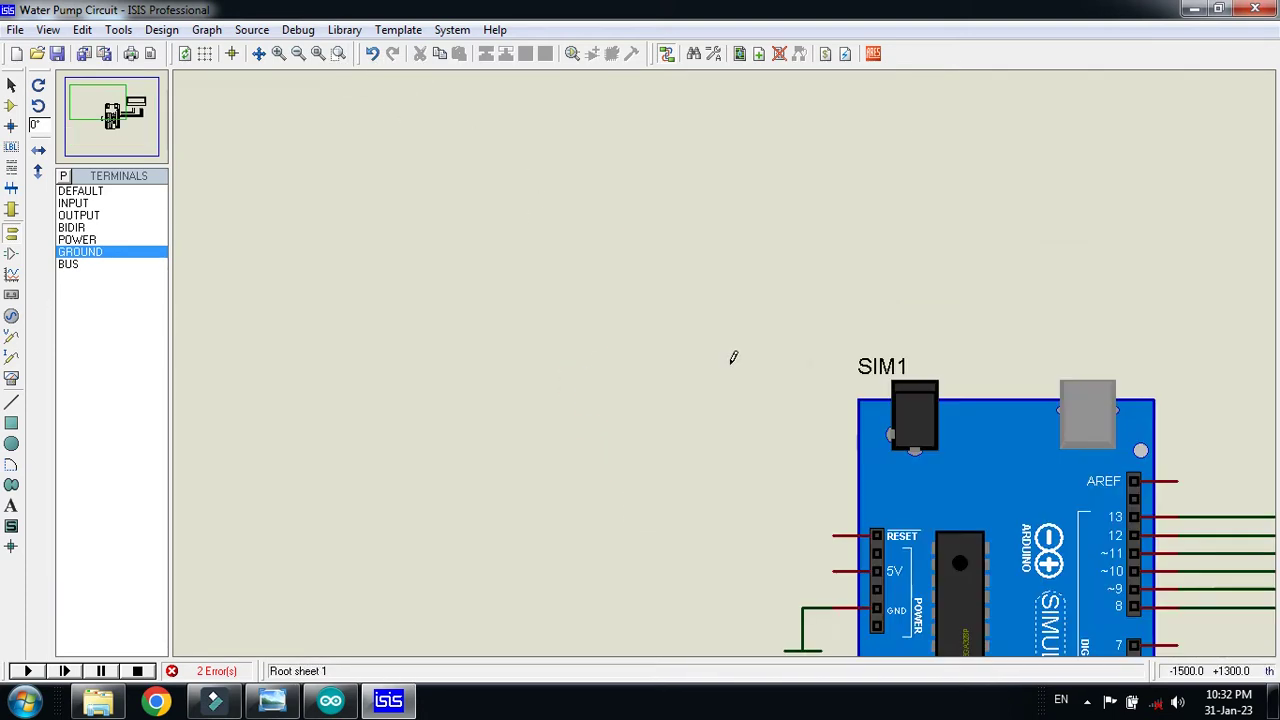
click(118, 95)
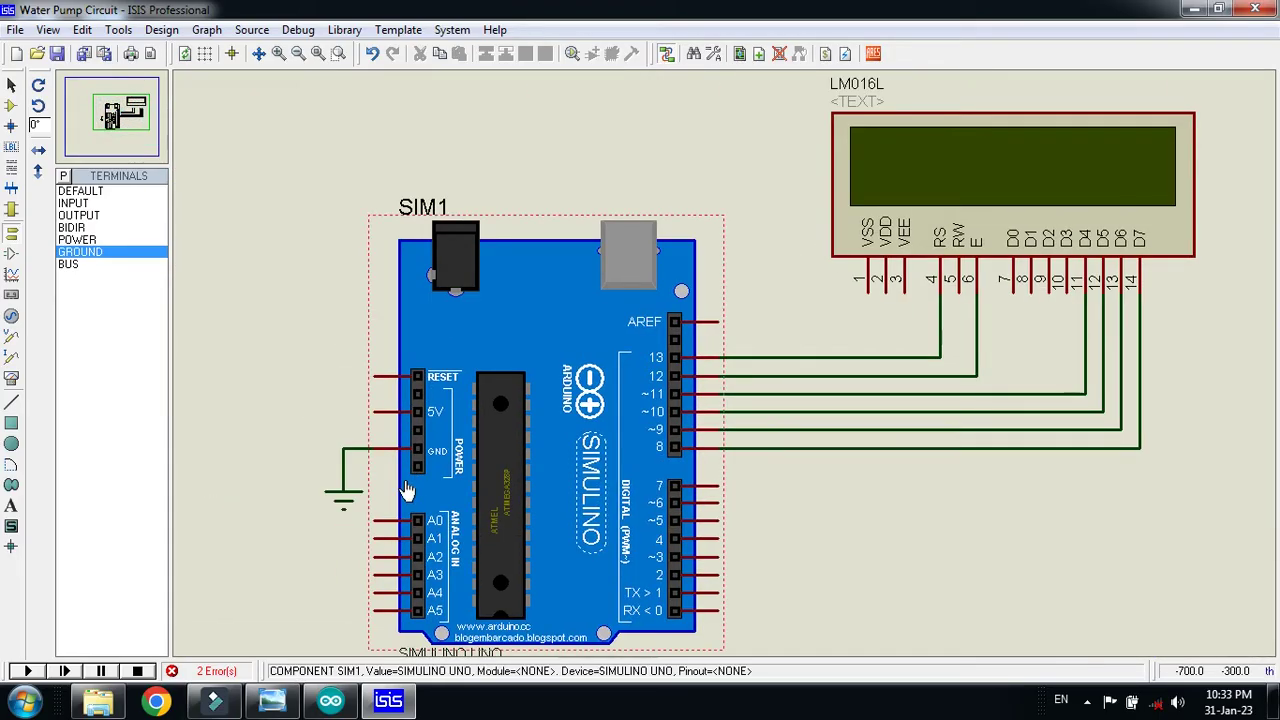
click(64, 240)
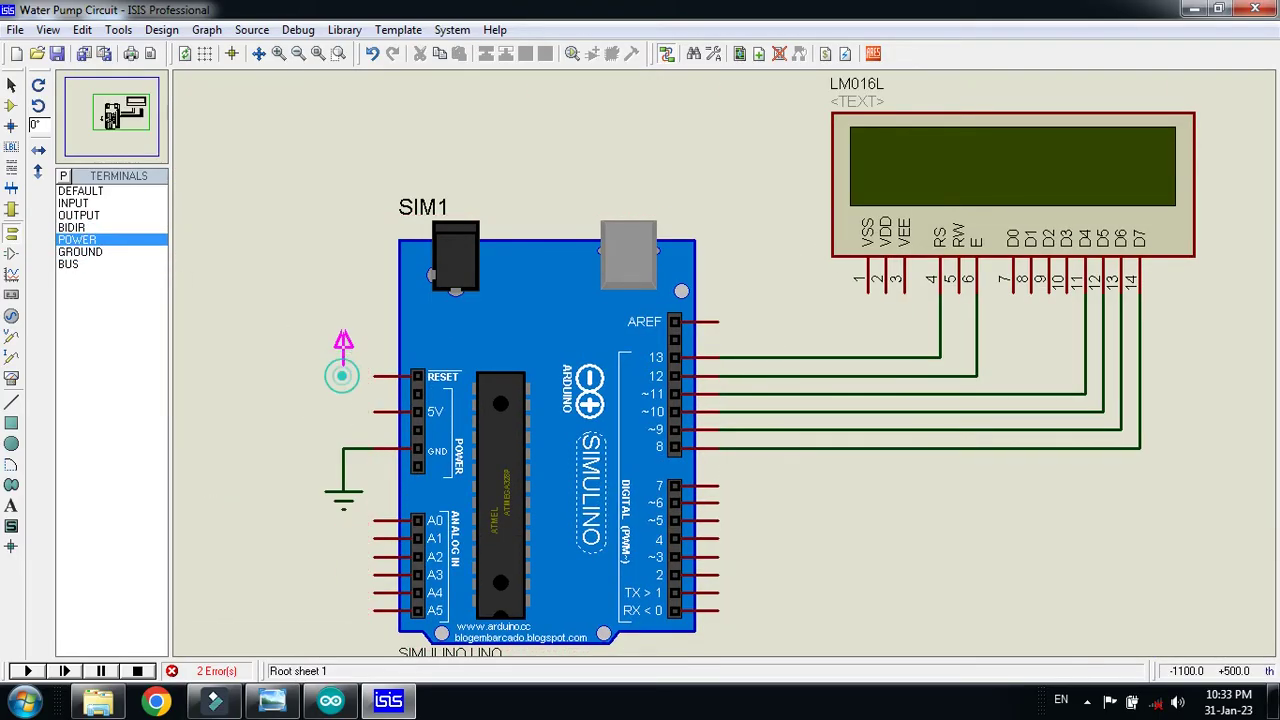
click(343, 362)
click(343, 370)
click(375, 411)
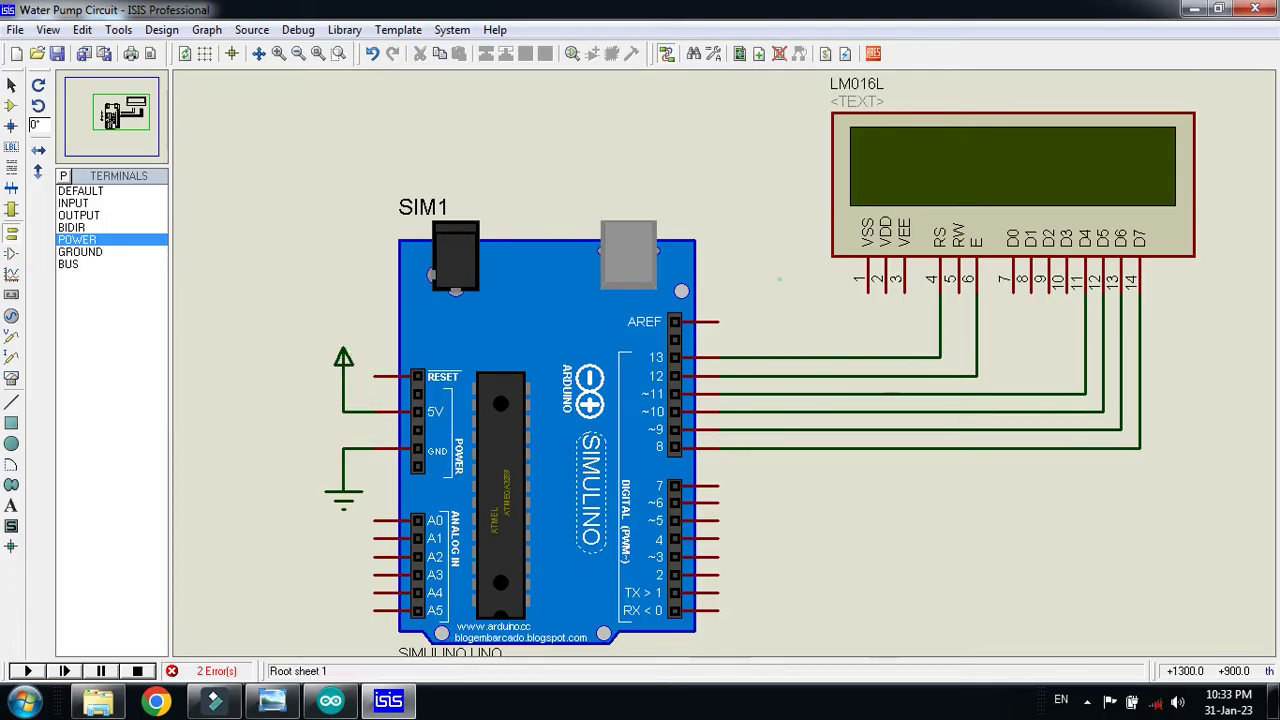
Place a power terminal beside the LCD's lower-left corner and wire it to the VDD pin
click(814, 284)
click(814, 281)
click(886, 292)
Place a ground terminal just below the LCD's RW pin and wire it to that pin
click(92, 253)
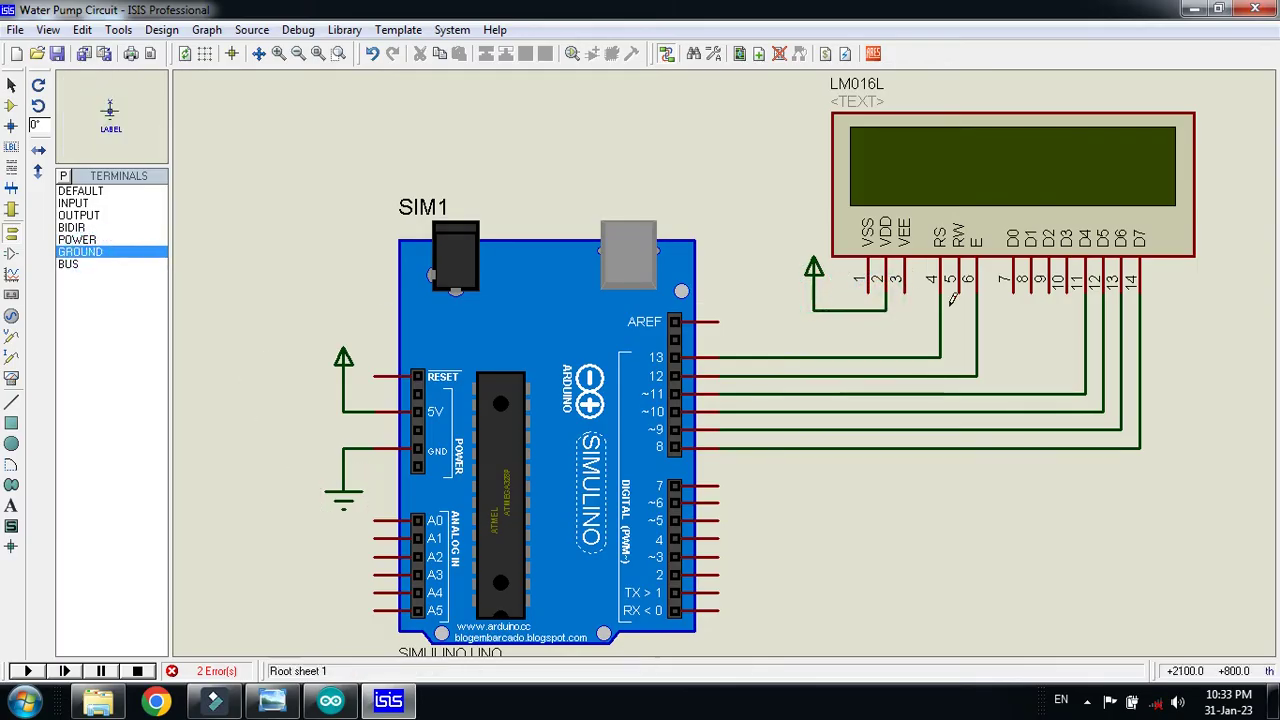
click(960, 334)
click(958, 326)
click(958, 292)
Move the Arduino's power and ground terminals closer to the board
click(343, 365)
drag(343, 365, 362, 382)
click(348, 495)
drag(348, 495, 362, 480)
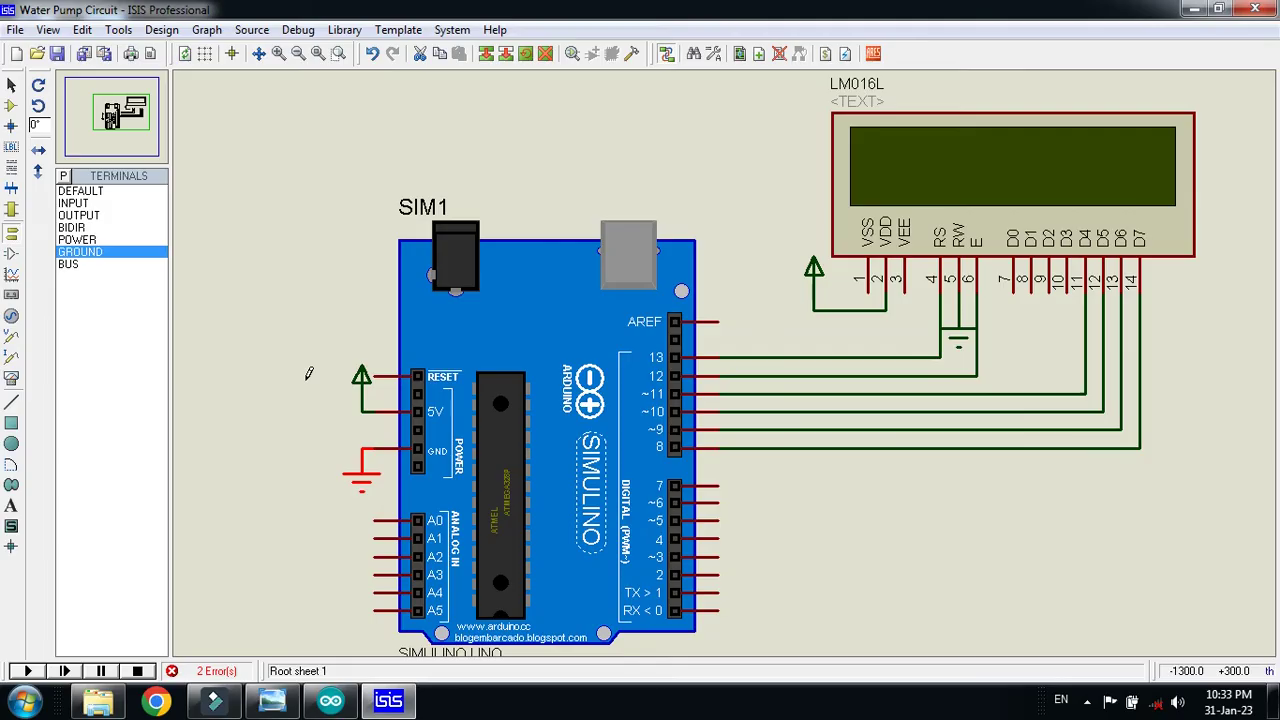
Place the RELAY to the right of the Arduino's lower digital pins, below the LCD
click(118, 115)
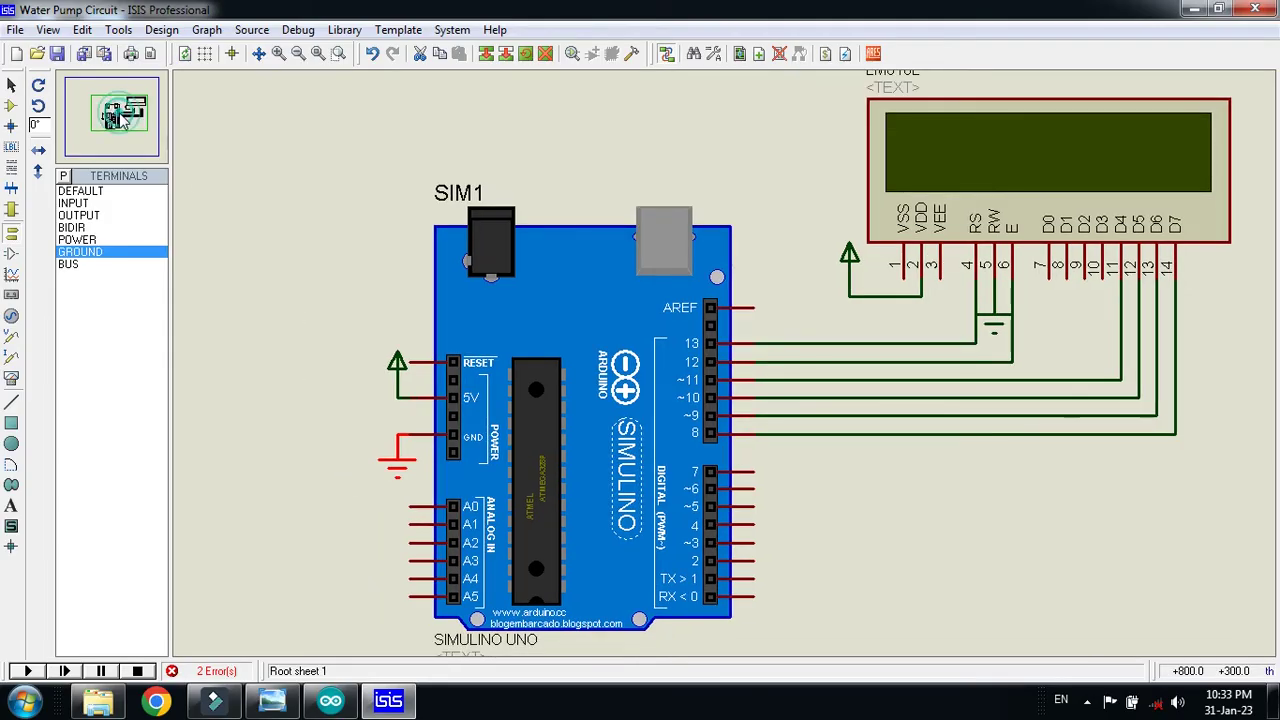
scroll(121, 118, down, 1)
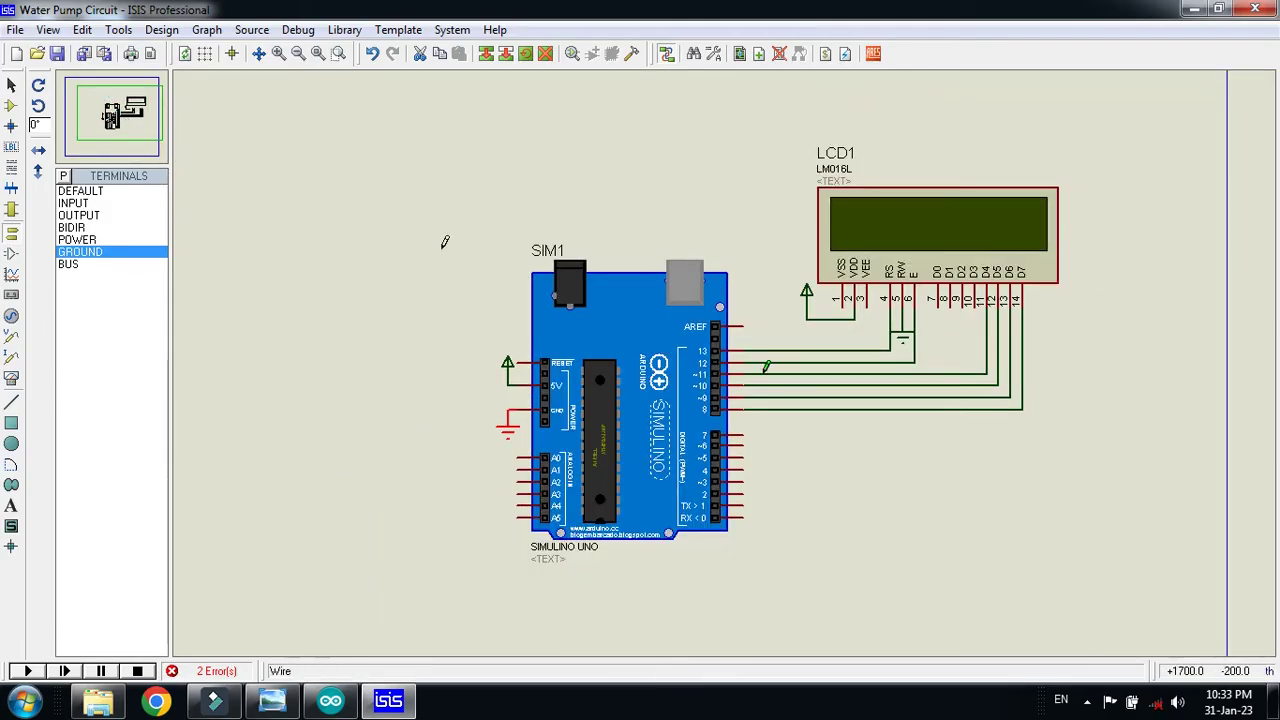
click(12, 105)
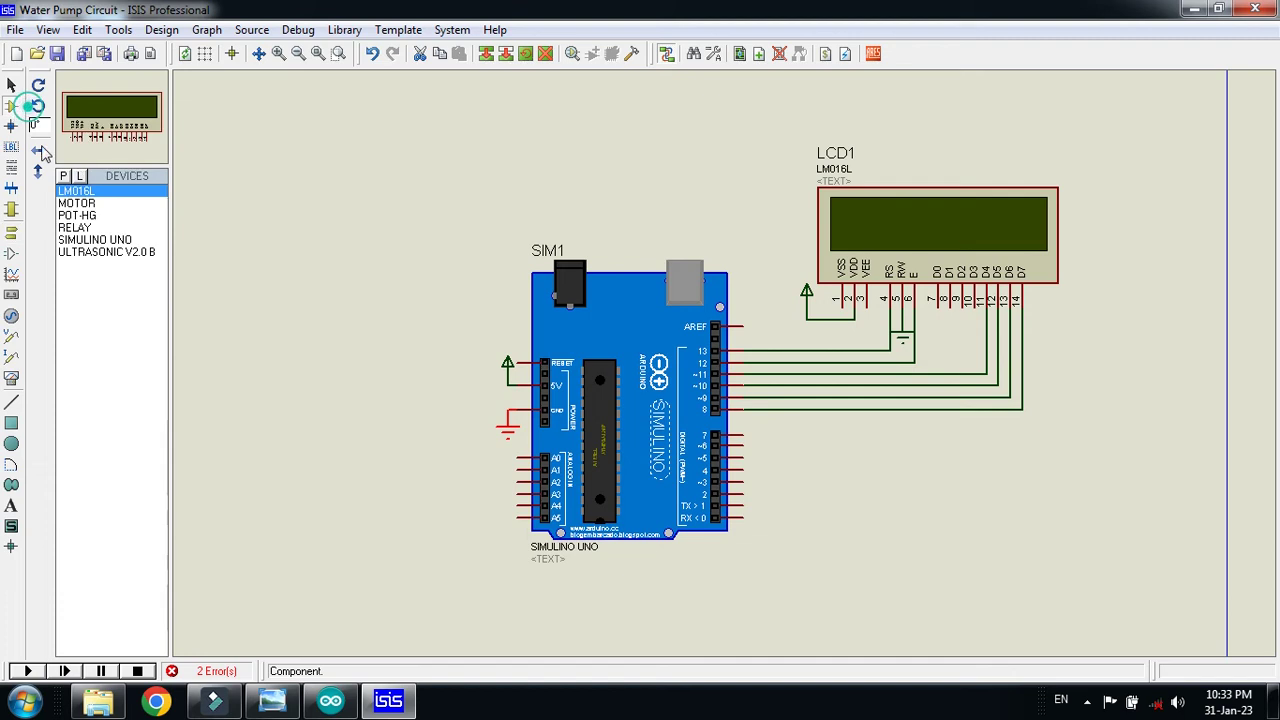
click(77, 215)
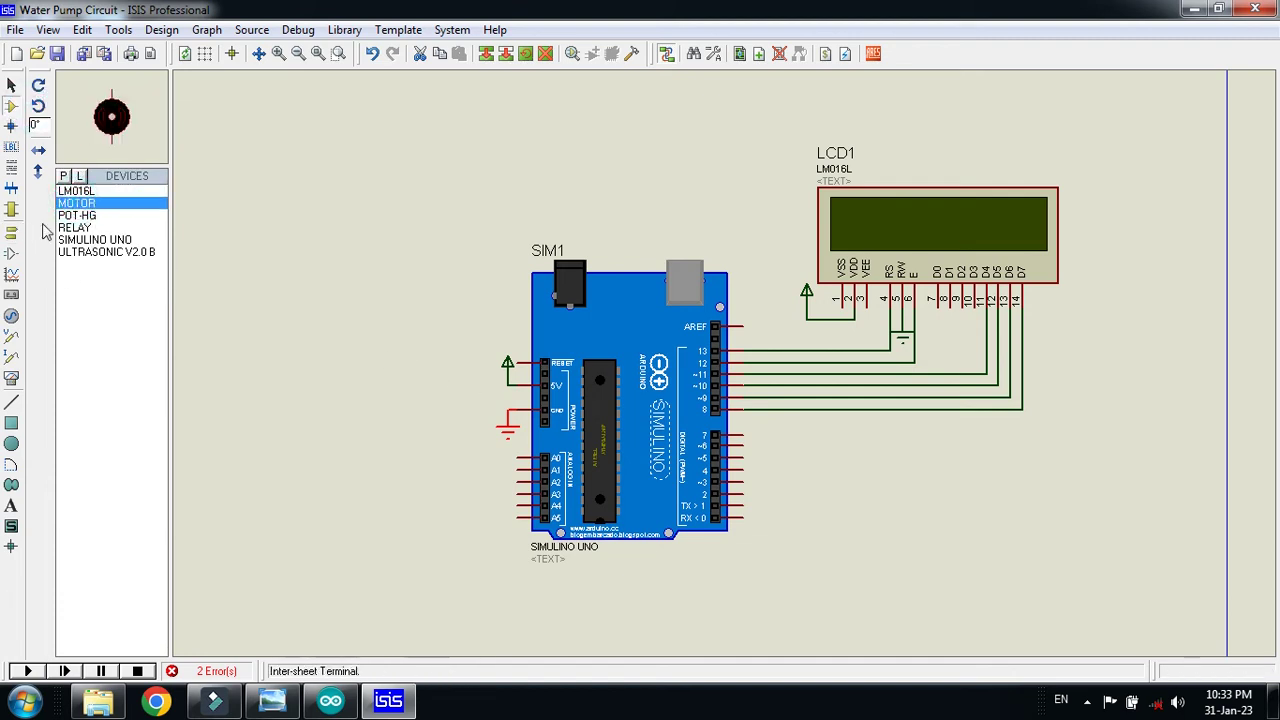
click(74, 227)
click(930, 482)
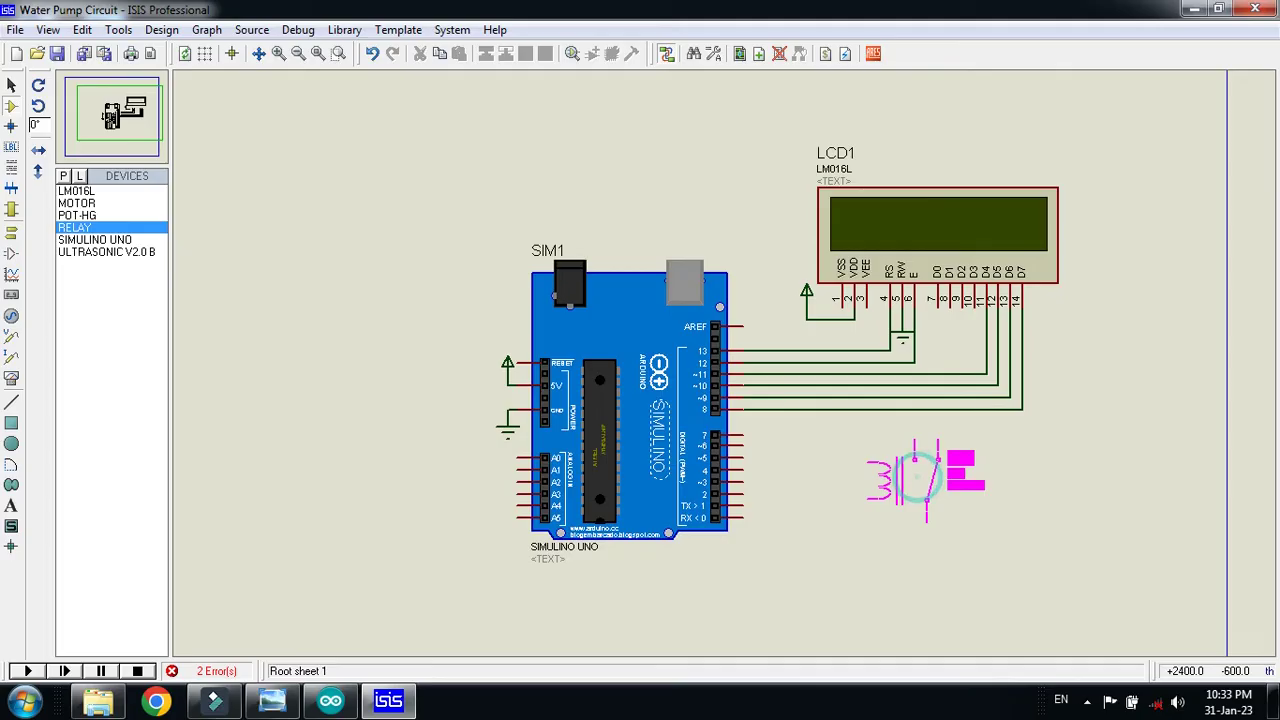
click(940, 484)
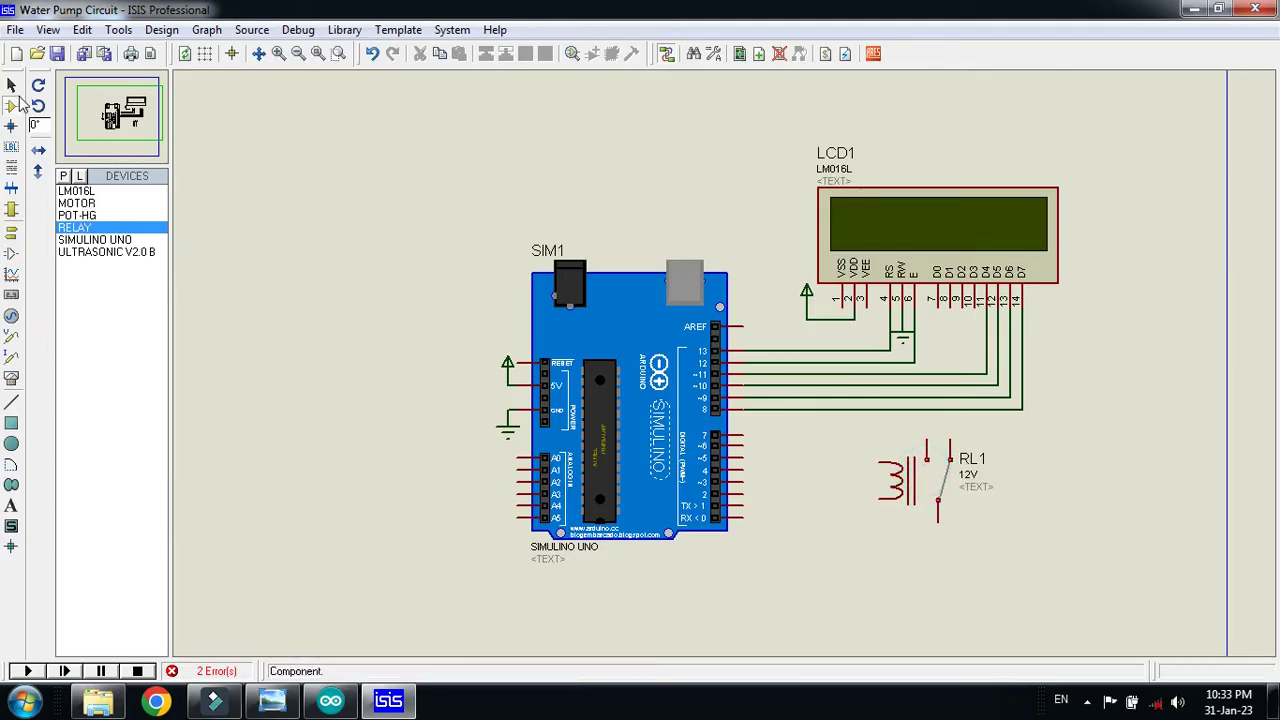
Search the device library for "alter", add the ALTERNATOR, and place it to the right of the relay
click(63, 175)
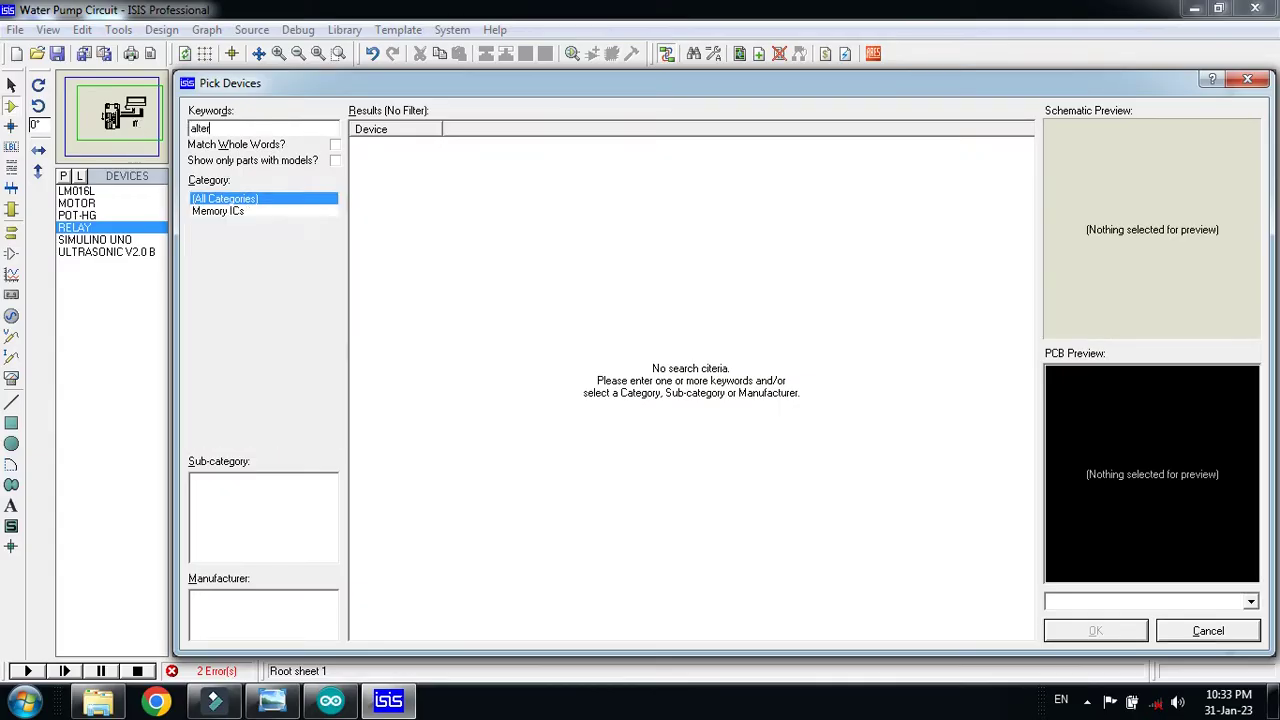
double_click(490, 148)
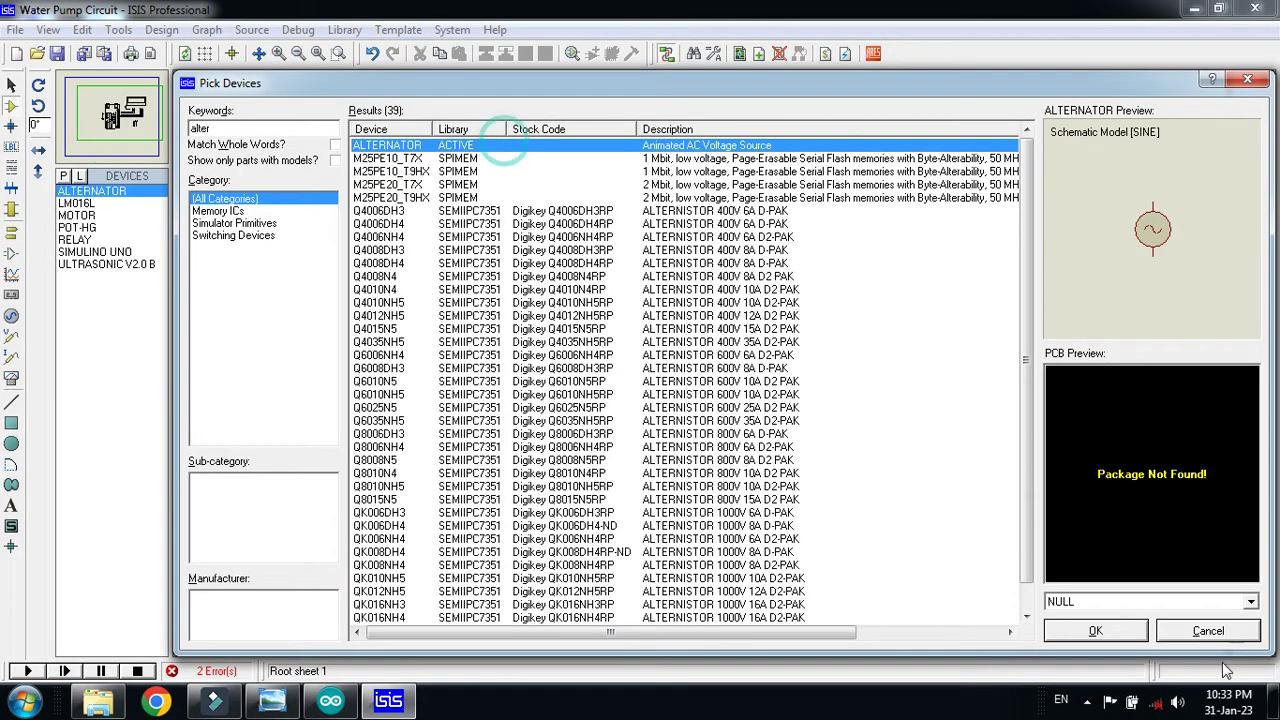
click(1095, 630)
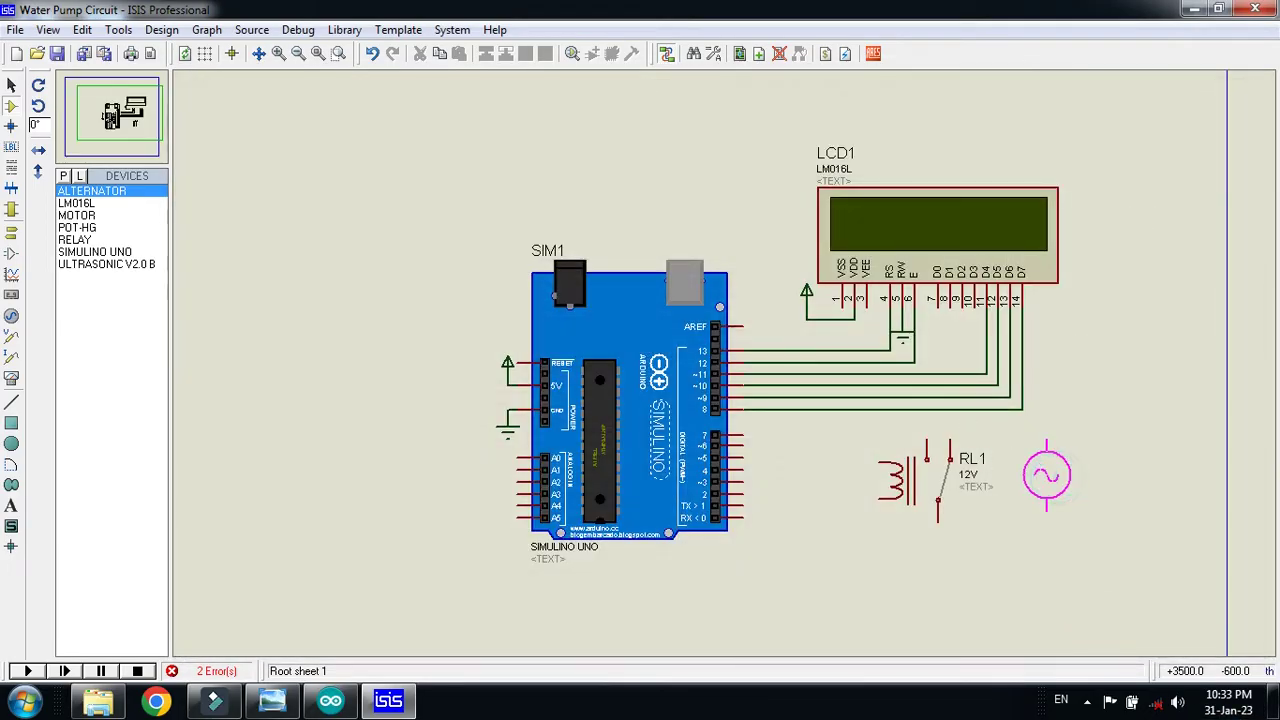
click(1035, 487)
Wire the alternator's upper pin to the relay's upper-left contact and its lower pin to the relay's lower contact
click(1035, 440)
click(938, 518)
click(1035, 525)
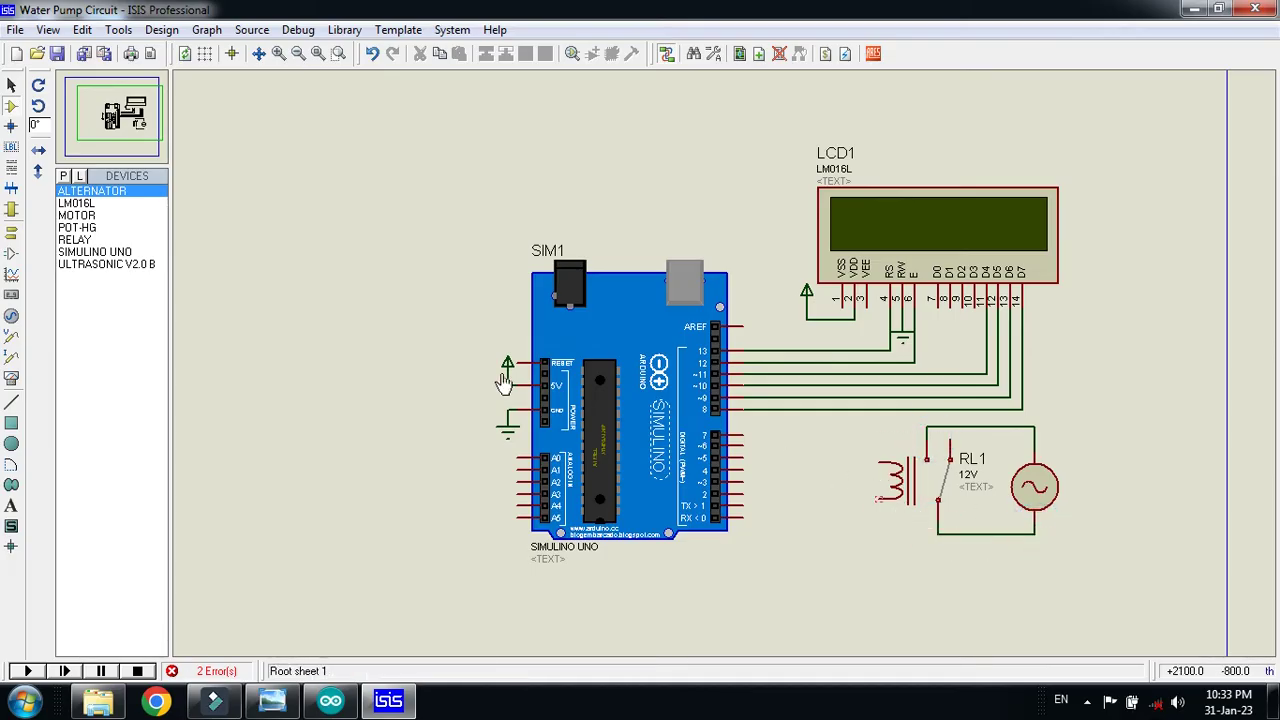
Place a ground terminal below the relay coil and wire it to the coil's lower pin
click(11, 232)
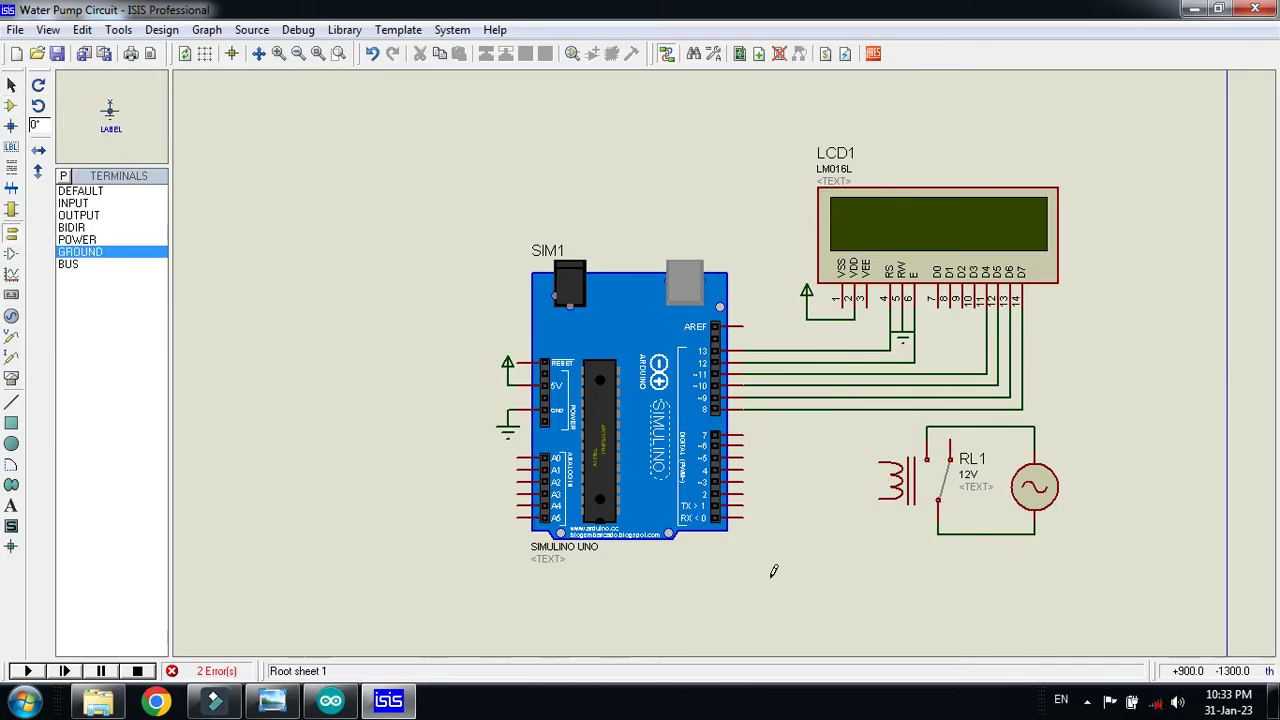
click(886, 538)
click(857, 526)
click(855, 512)
click(879, 500)
Place a ground terminal below the wire joining the relay and alternator, connect it to that wire, and move it closer
click(1001, 564)
click(1000, 564)
click(997, 548)
click(997, 535)
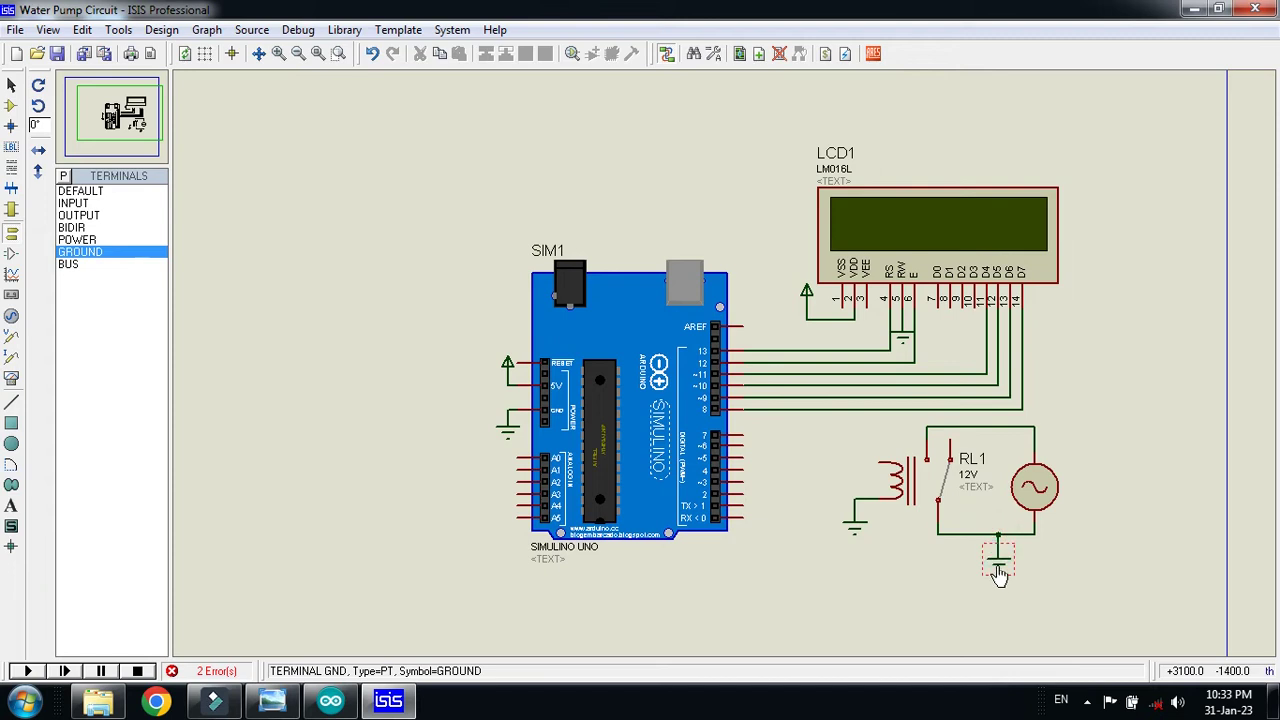
click(997, 562)
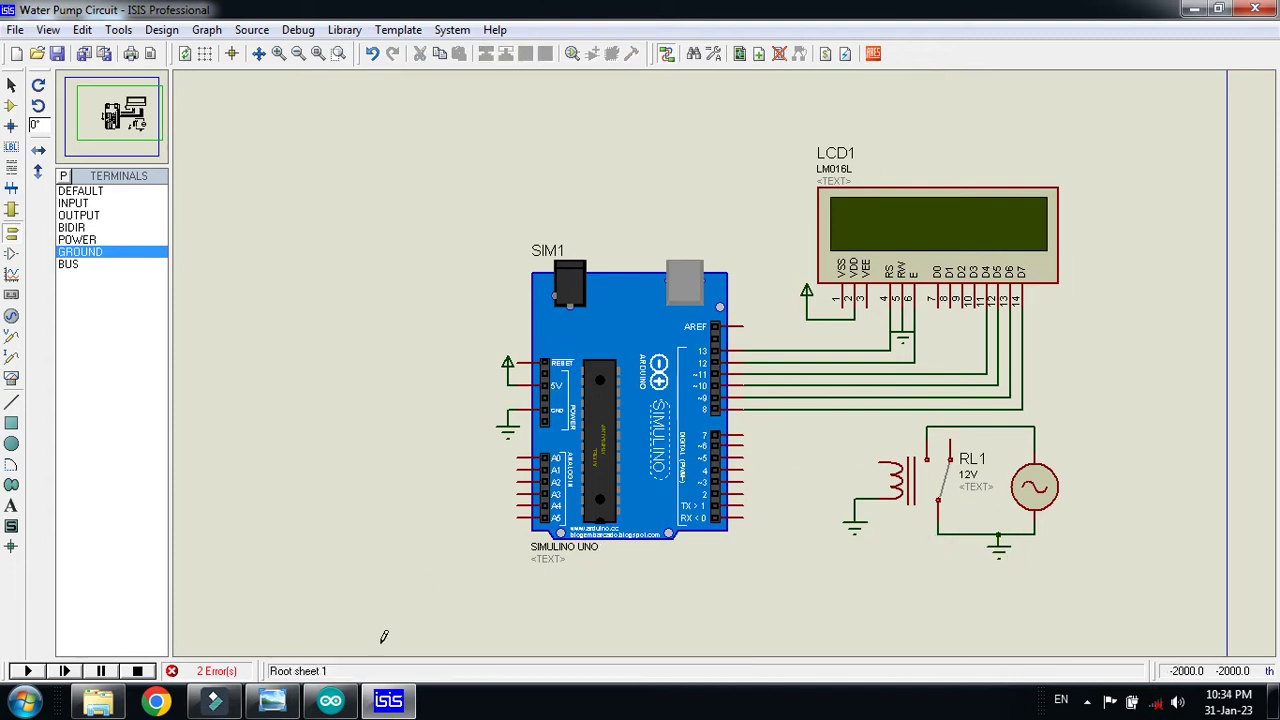
Check the motor pin number in the Arduino sketch, then wire Arduino pin 7 to the relay coil's upper pin
click(331, 701)
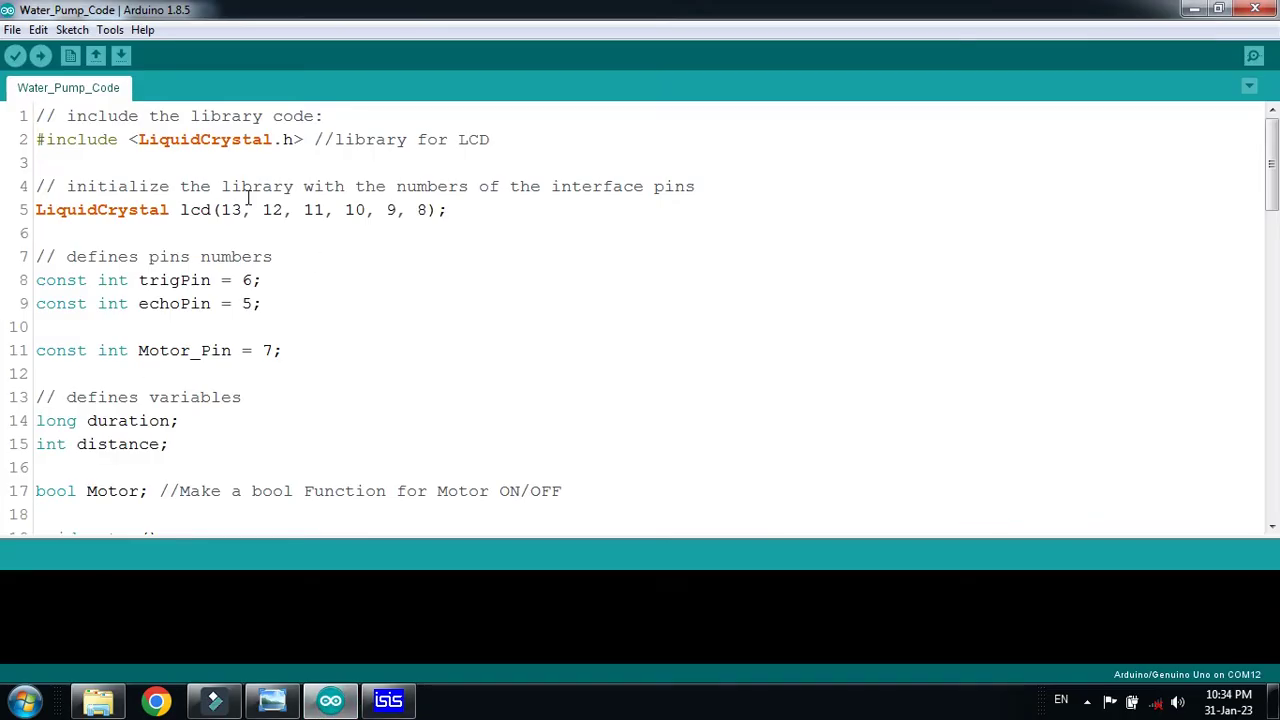
click(331, 701)
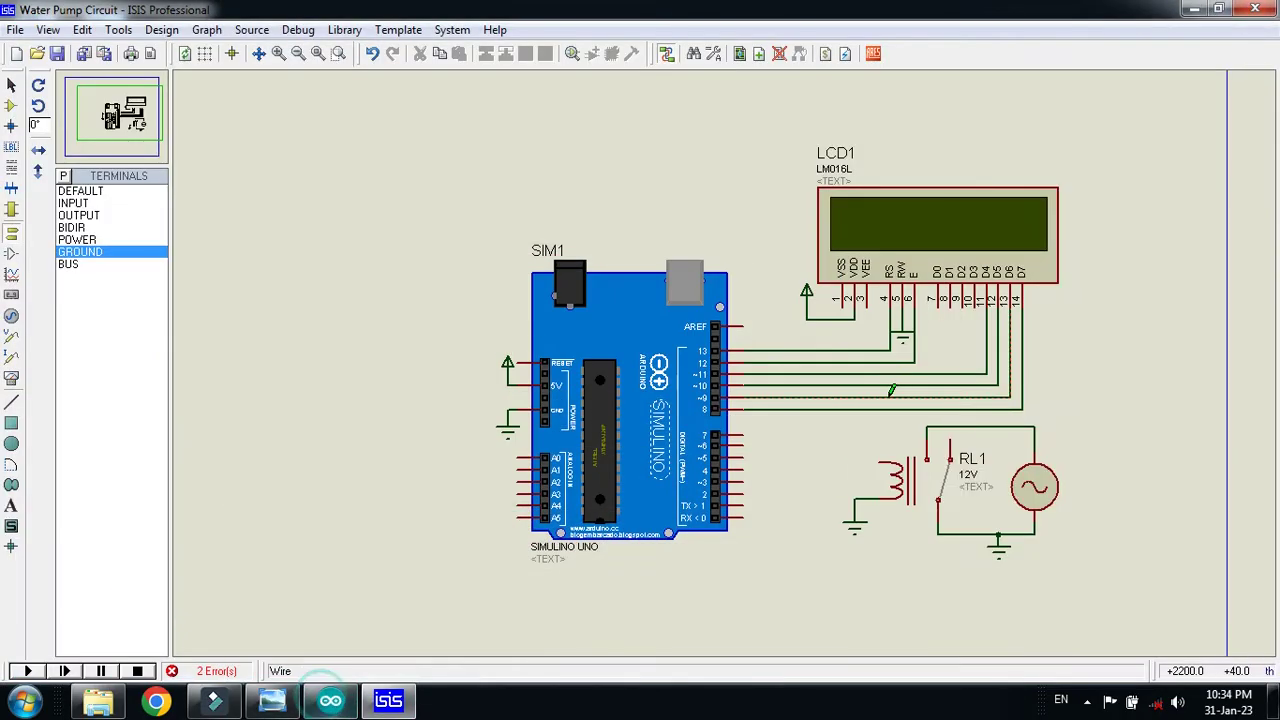
click(745, 433)
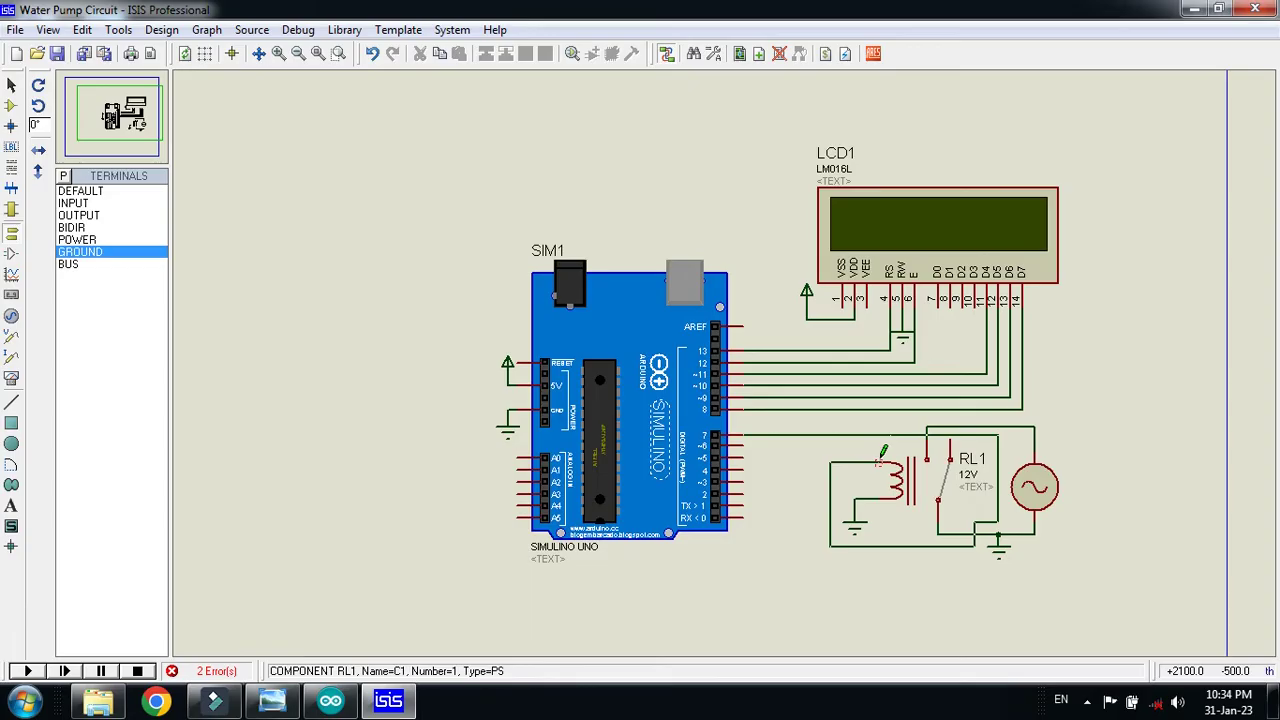
click(870, 460)
Set the relay's component value to 5V
double_click(932, 488)
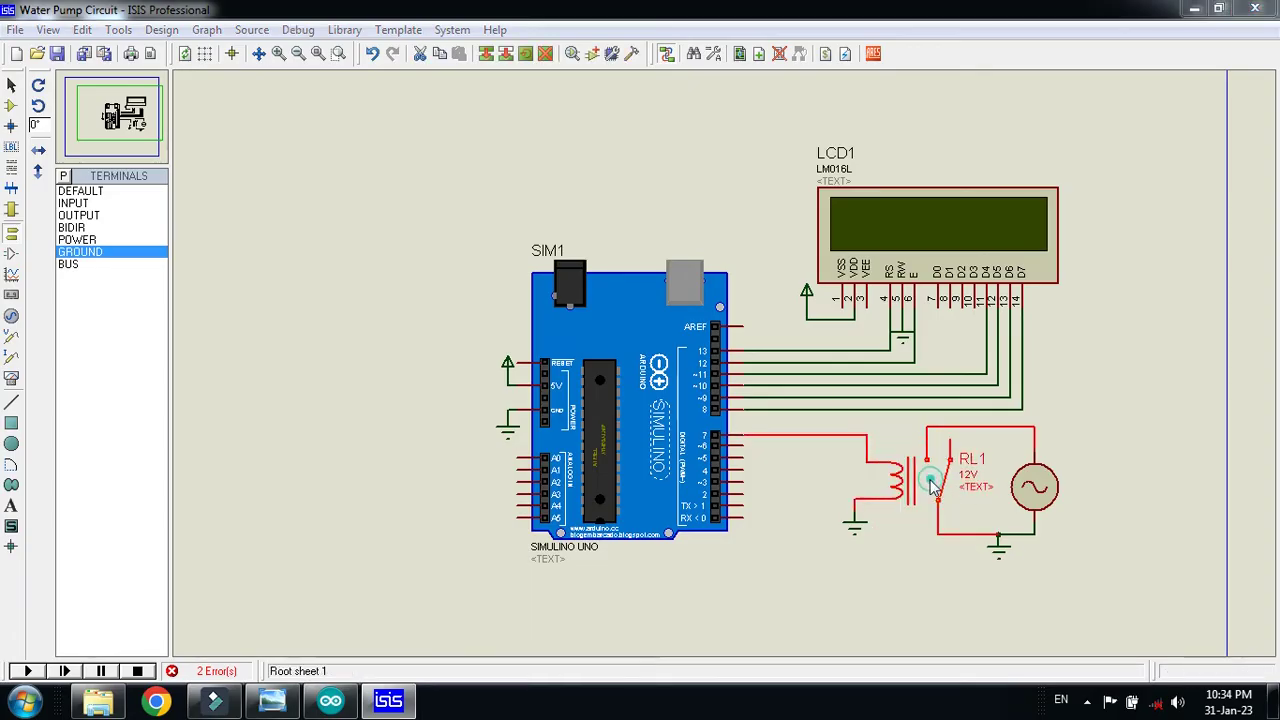
double_click(537, 222)
text(5V)
click(816, 203)
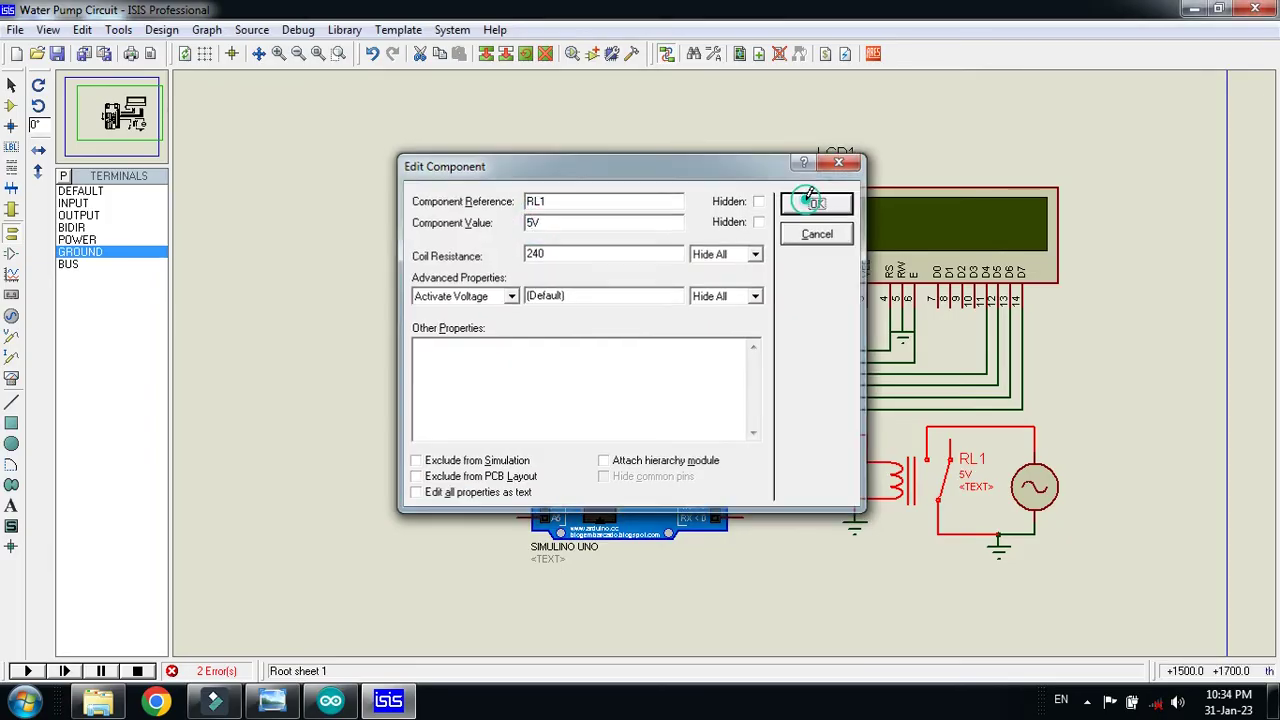
double_click(1047, 492)
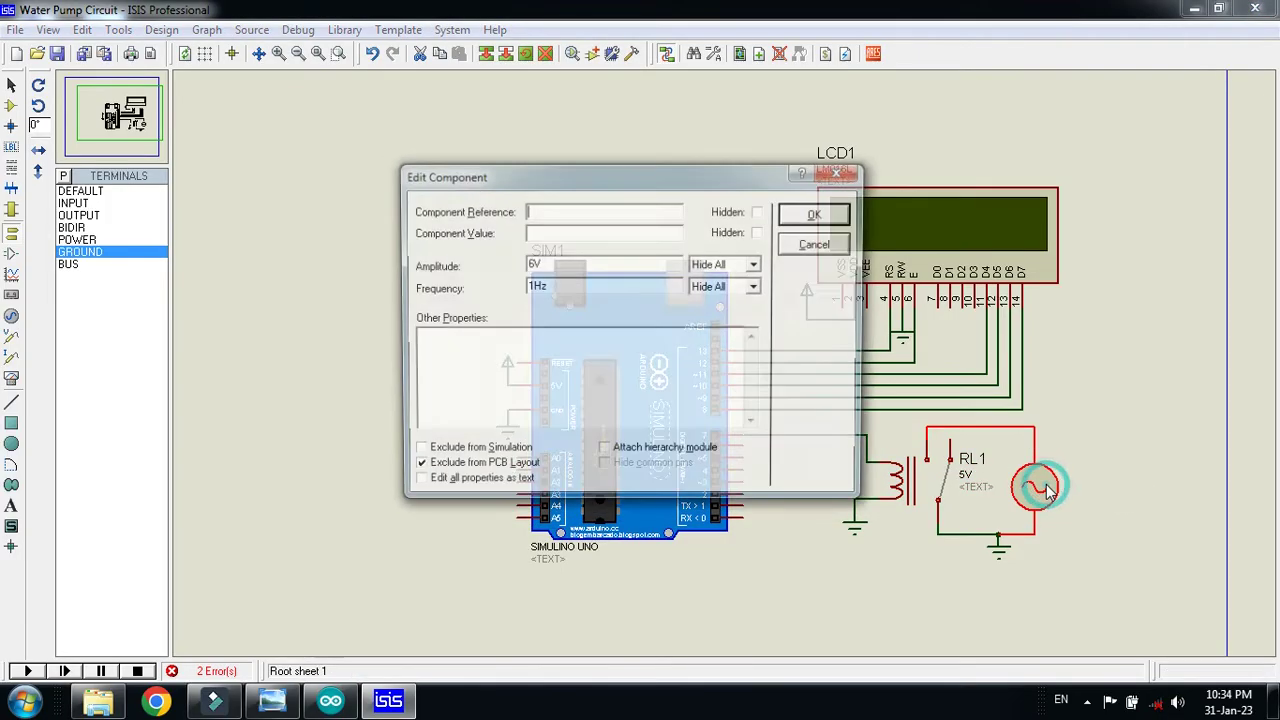
click(823, 212)
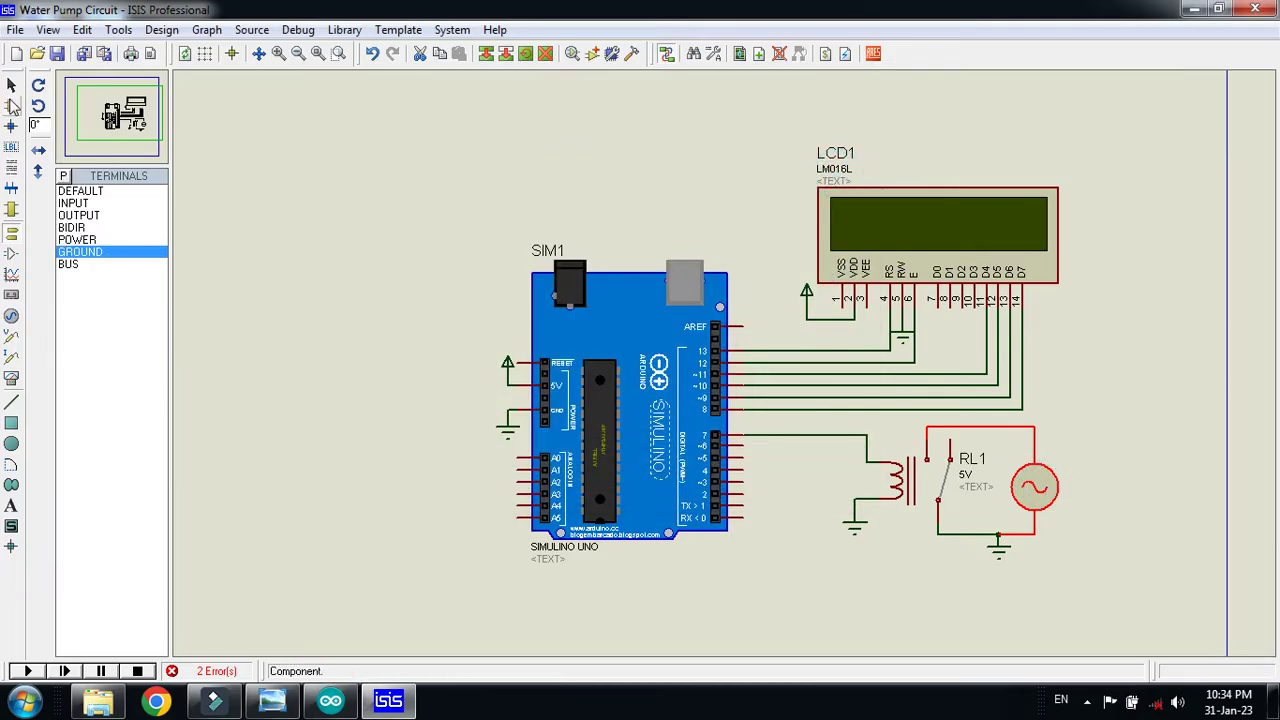
Place the MOTOR below the relay and delete the wire between the relay's lower contact and the ground junction
click(11, 105)
click(78, 216)
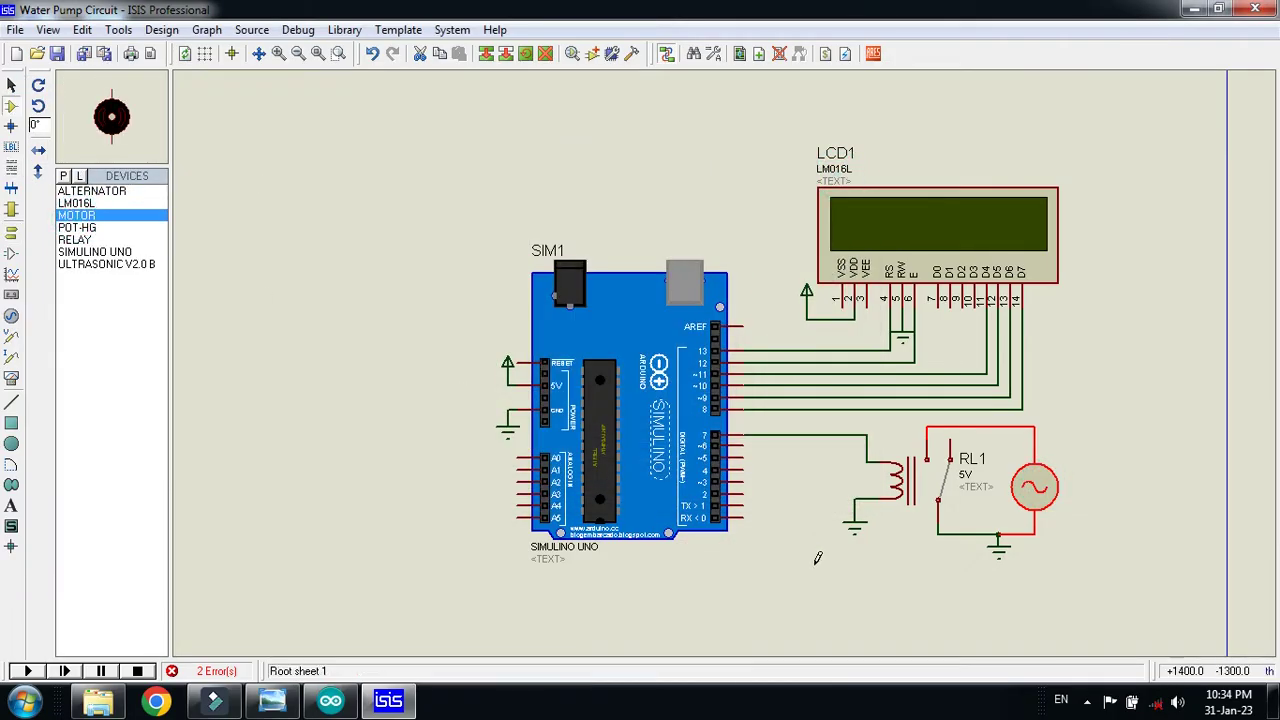
right_click(995, 534)
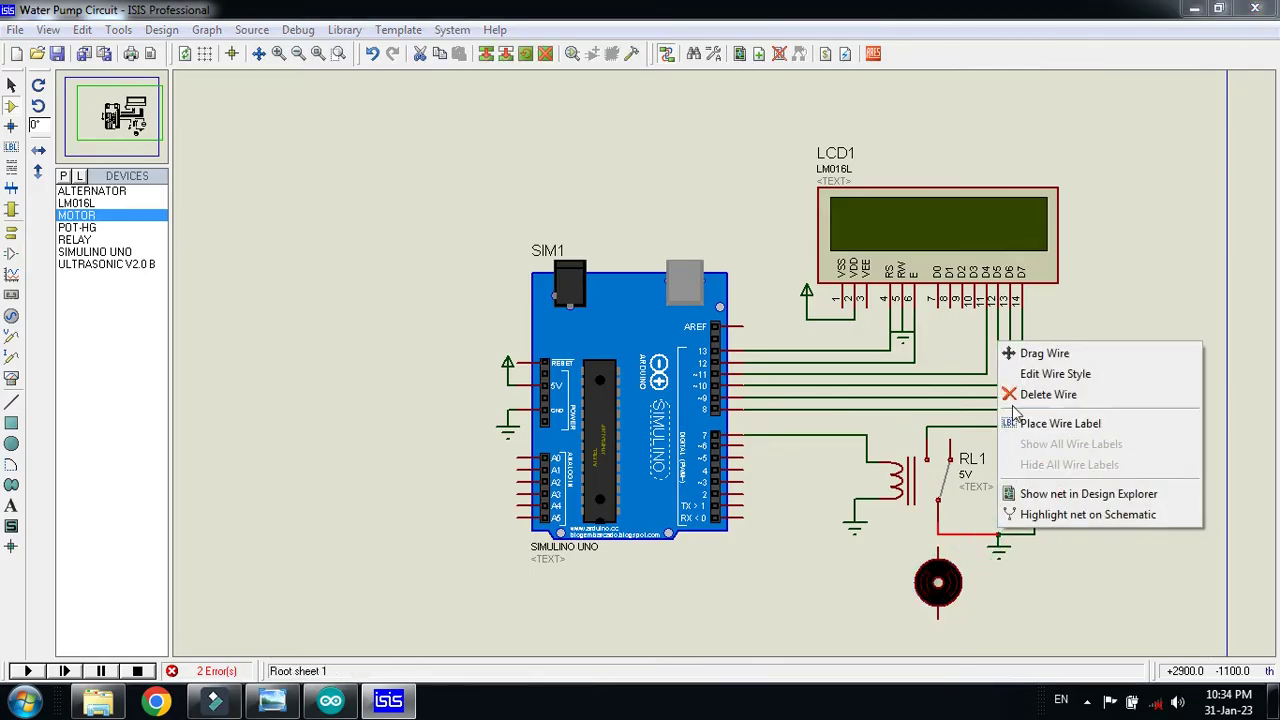
click(1048, 394)
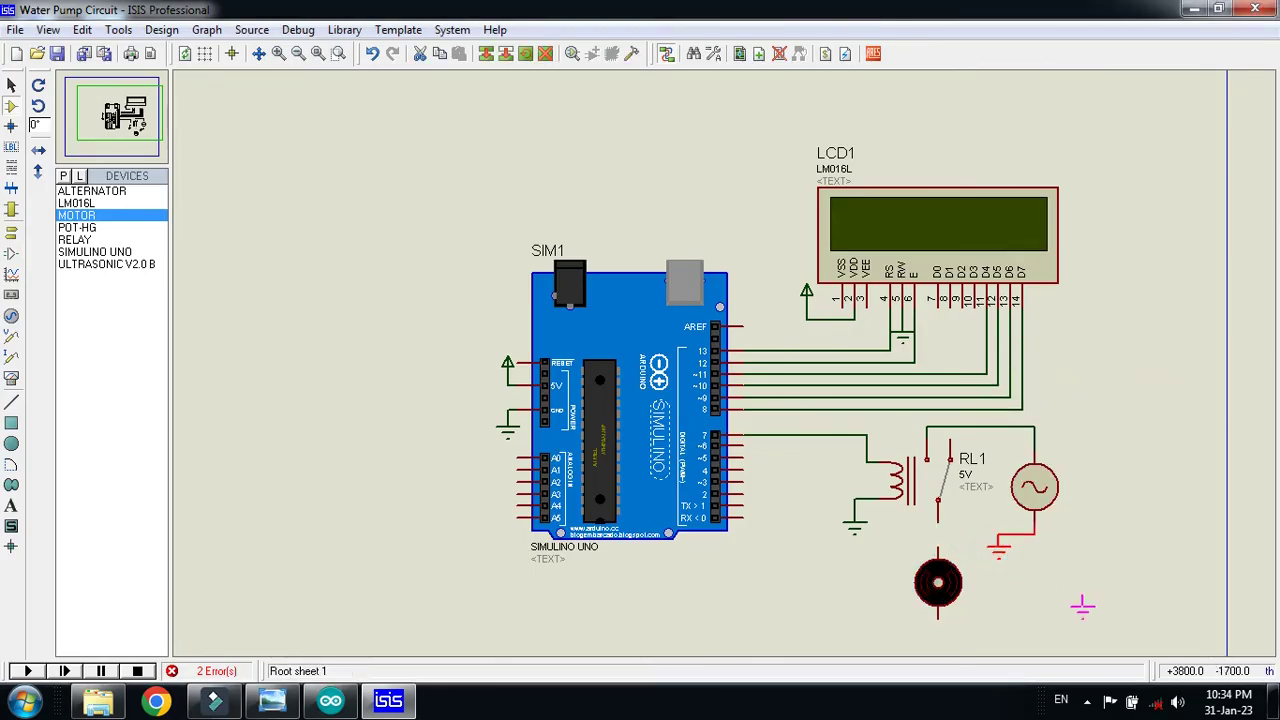
Wire the motor between the relay's lower contact and the alternator's lower pin, moving the motor up close to the relay
click(954, 535)
click(938, 545)
click(938, 526)
drag(938, 583, 938, 547)
click(938, 578)
click(1036, 528)
Delete the ground terminal's old wire, move the terminal under the motor-to-alternator wire, and connect it there
right_click(1066, 536)
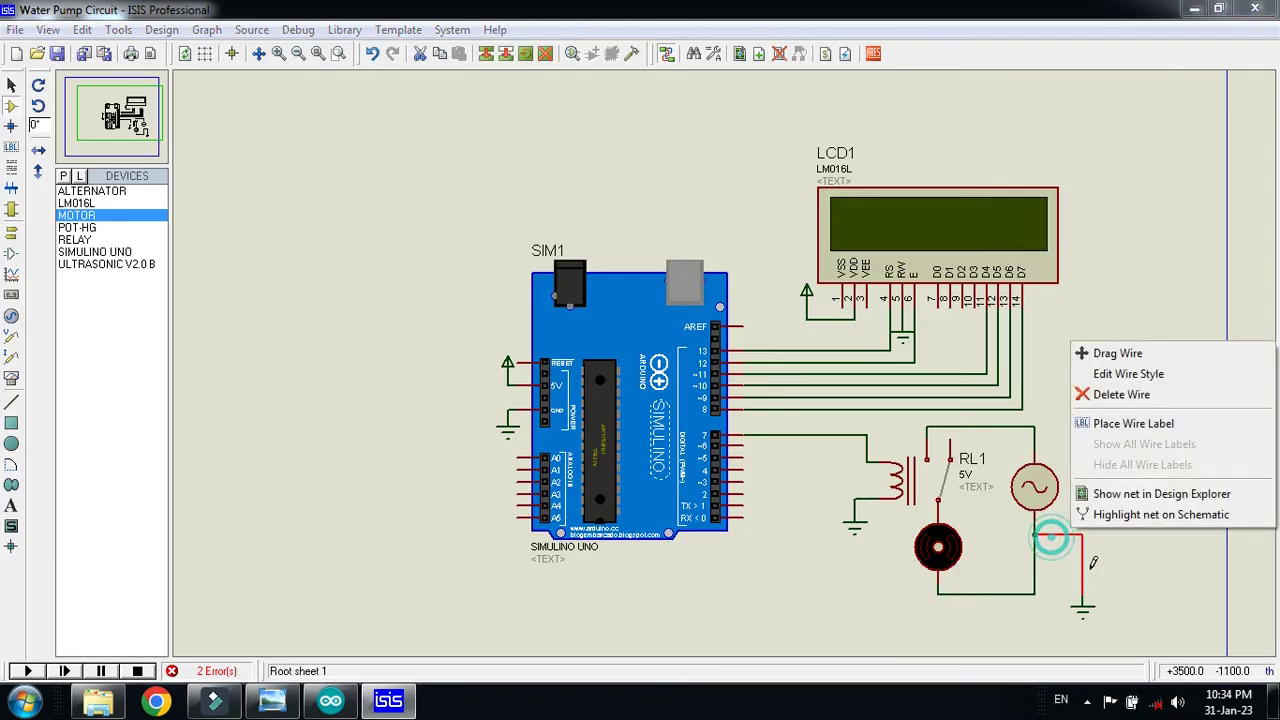
click(1100, 394)
drag(1085, 612, 1022, 616)
click(1003, 601)
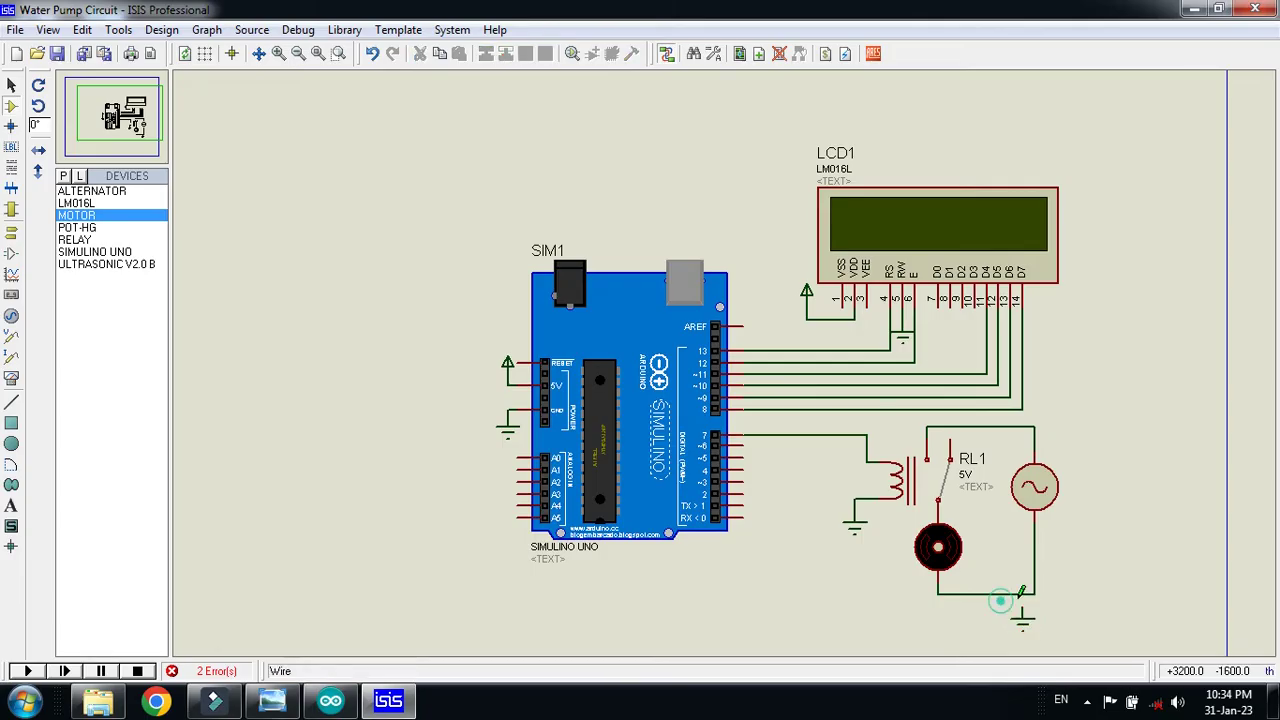
click(1022, 604)
click(1022, 596)
drag(1018, 638, 1019, 617)
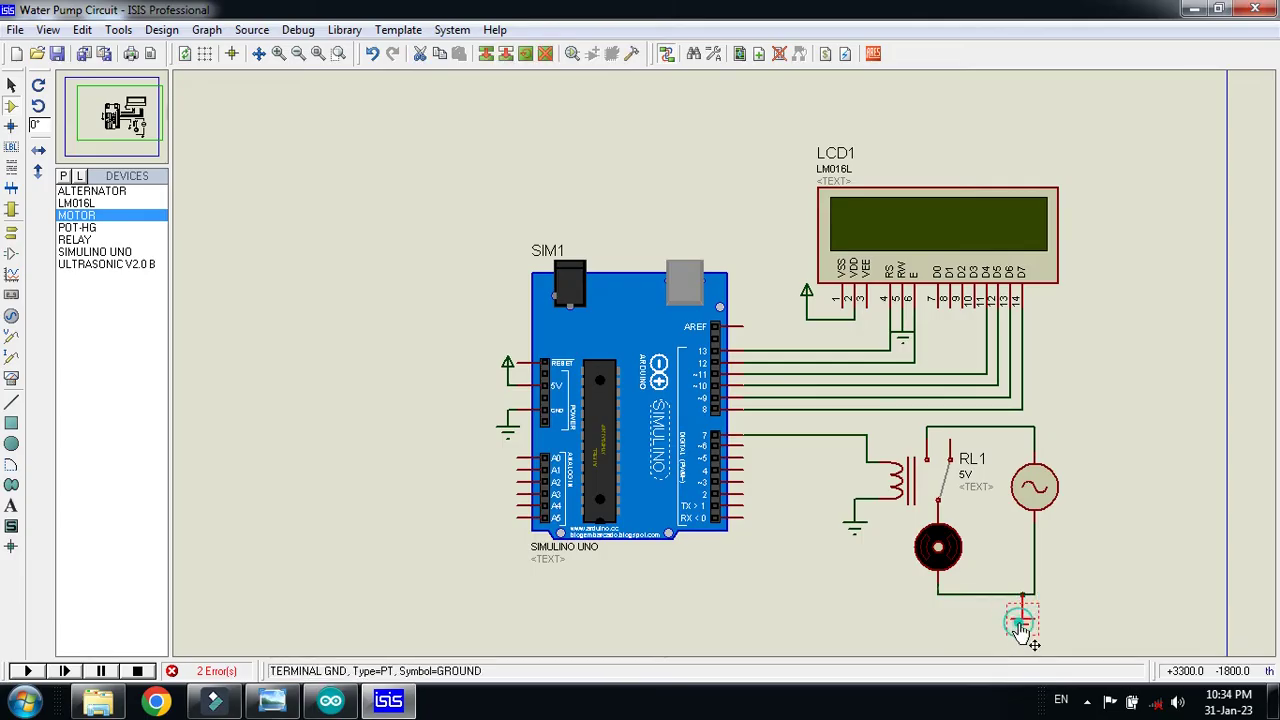
click(946, 606)
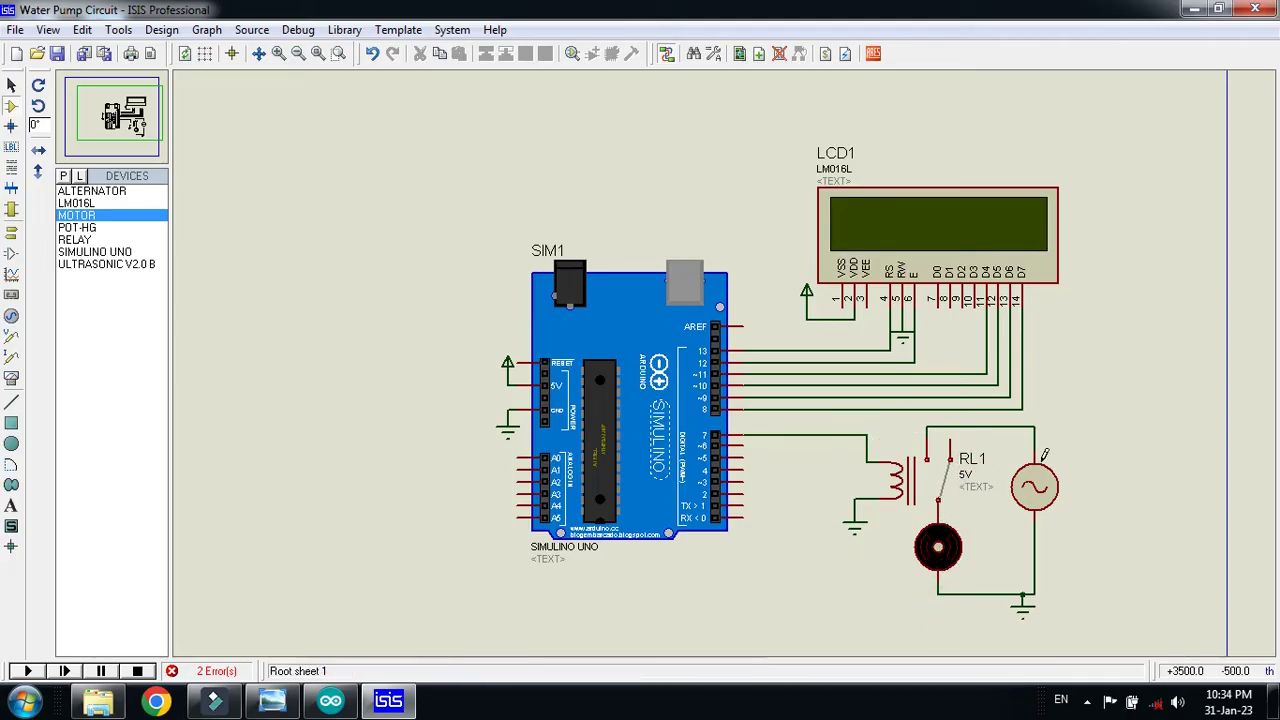
Set the alternator's amplitude to 220V and give it the component reference 220V
double_click(1034, 487)
click(529, 266)
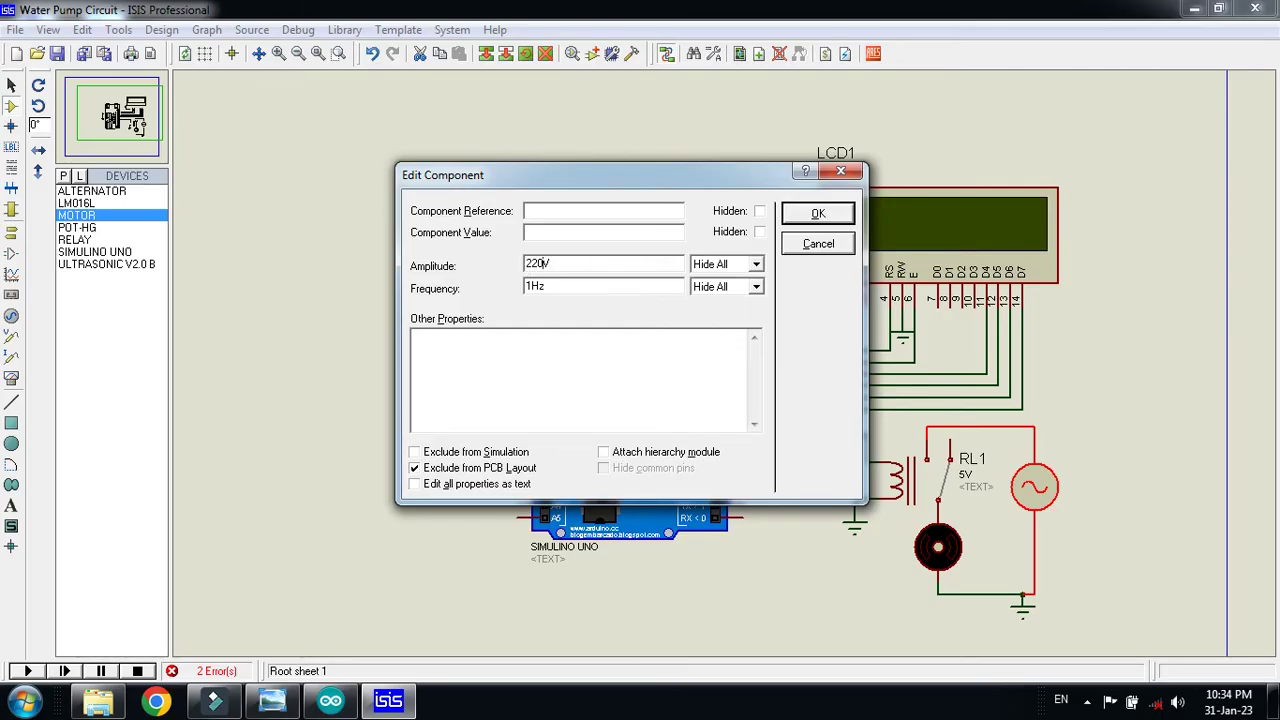
drag(521, 266, 519, 266)
right_click(522, 264)
click(543, 325)
click(547, 213)
right_click(547, 213)
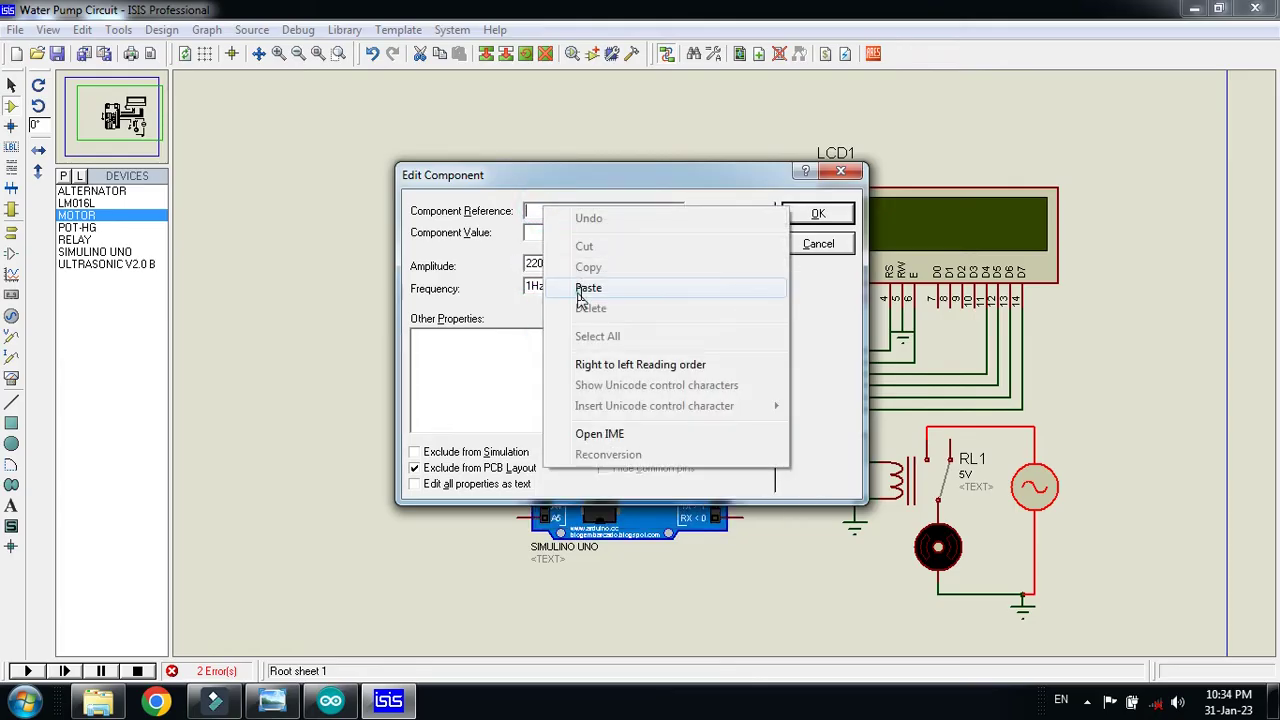
click(586, 286)
click(817, 214)
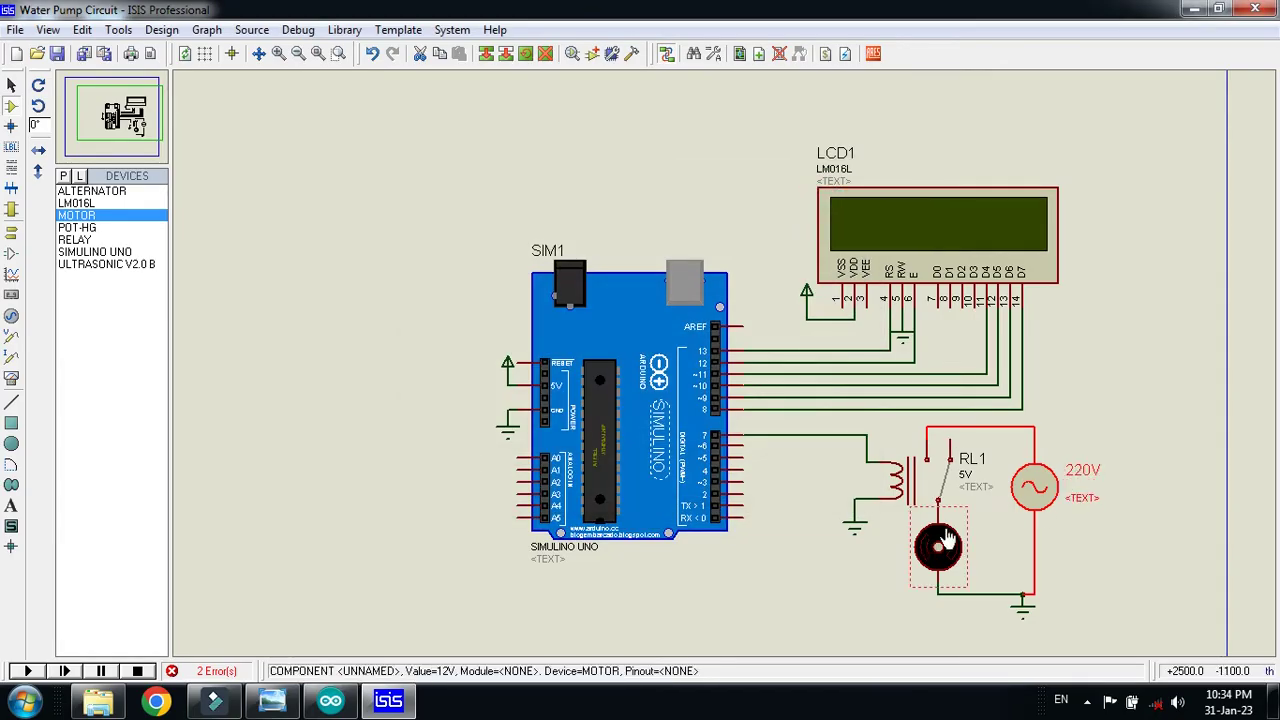
Set the motor's nominal voltage to 220V
double_click(938, 546)
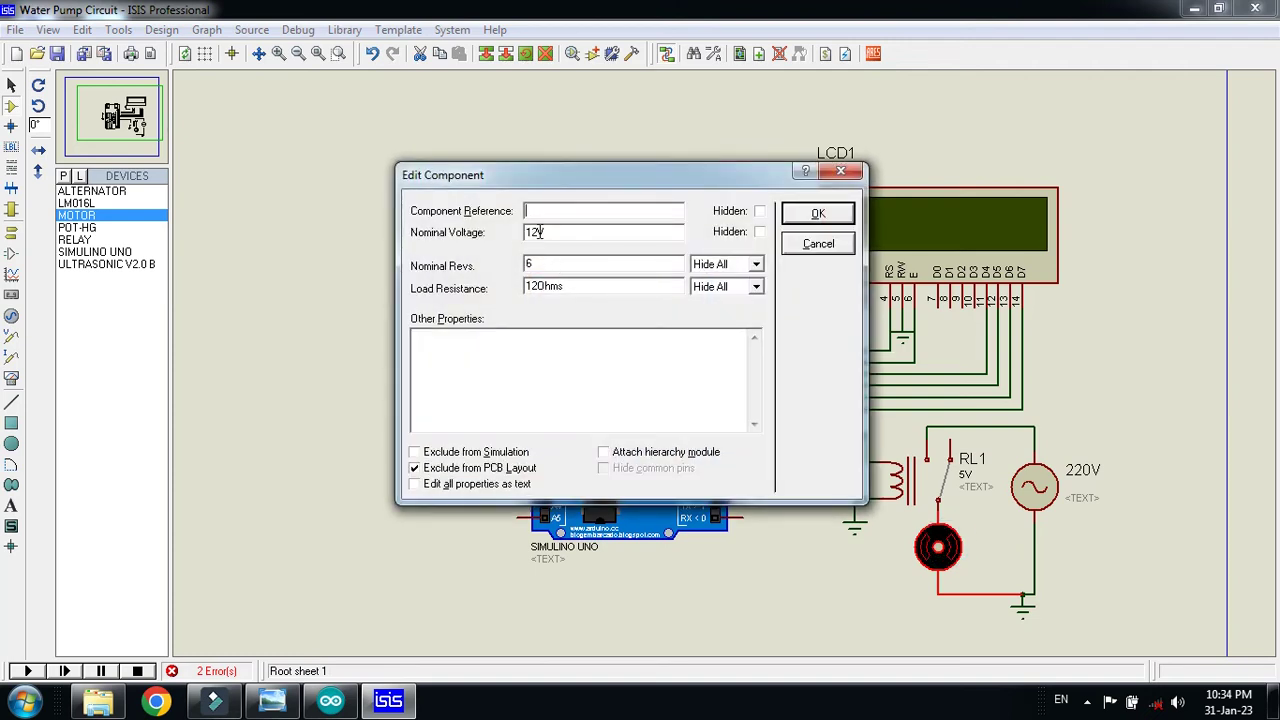
text(20)
click(840, 172)
double_click(938, 546)
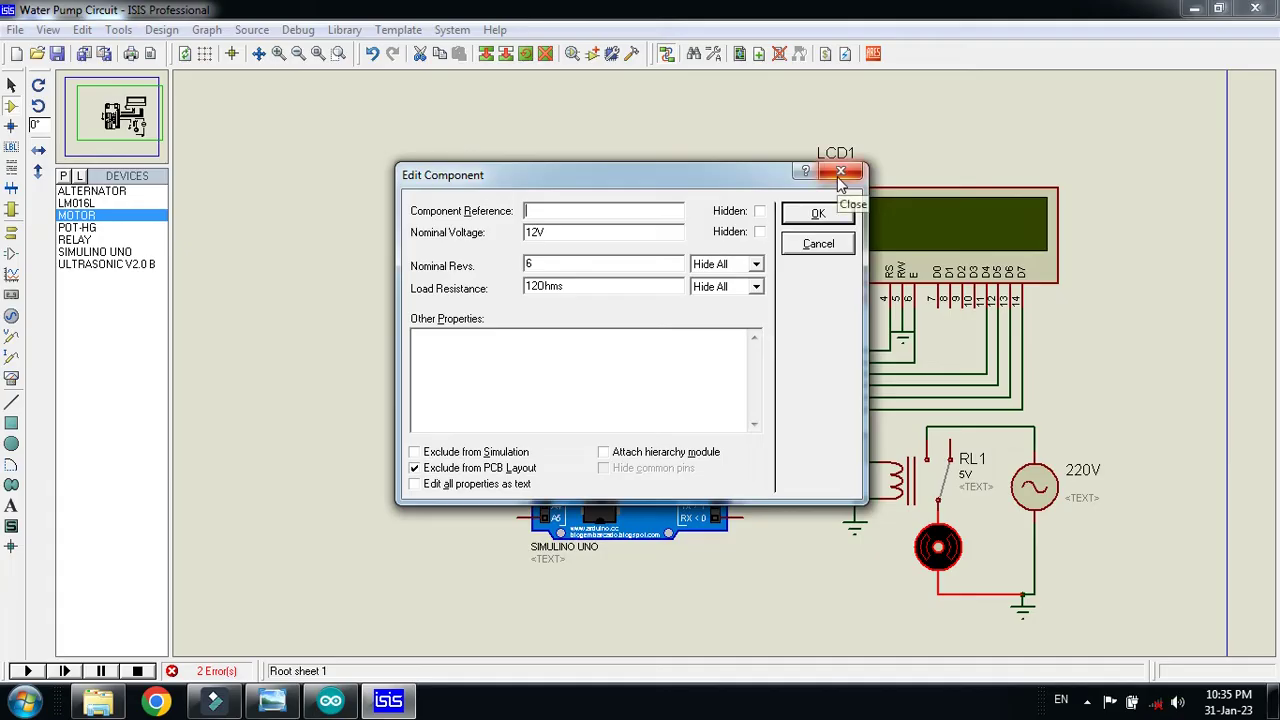
drag(538, 232, 514, 238)
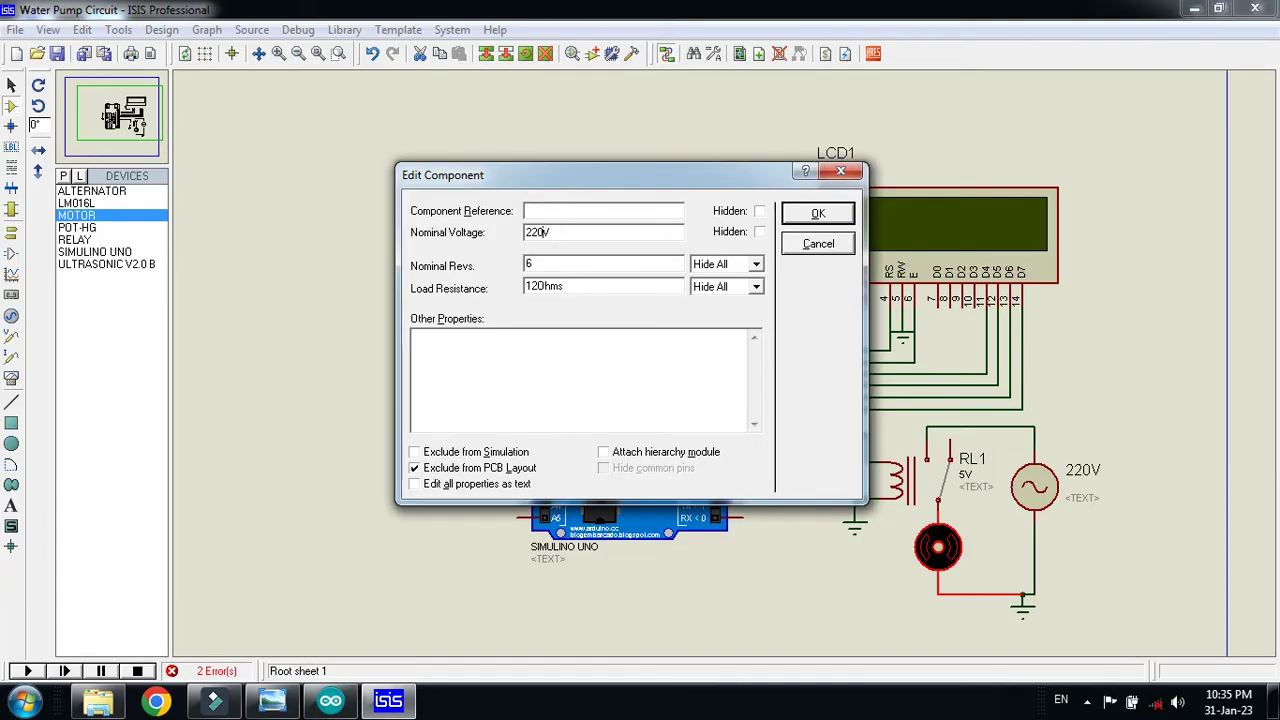
click(812, 219)
Change the alternator's frequency value and save the design
double_click(1034, 488)
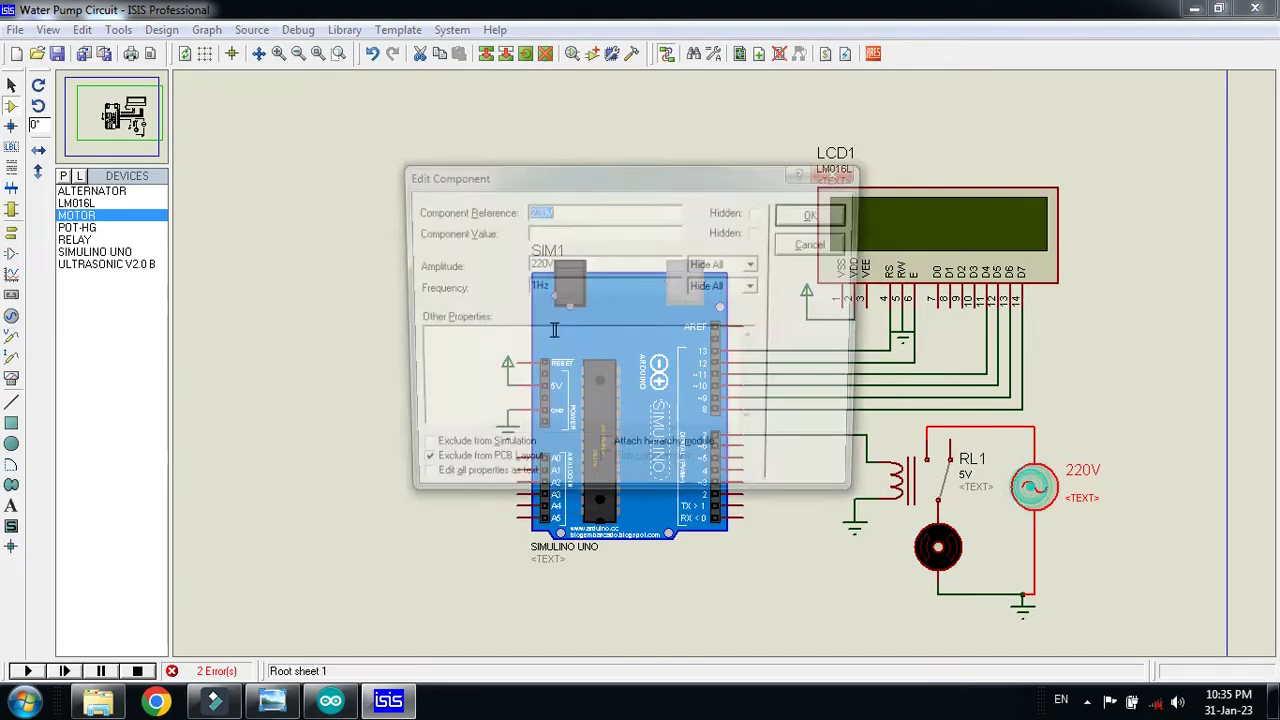
drag(533, 286, 526, 286)
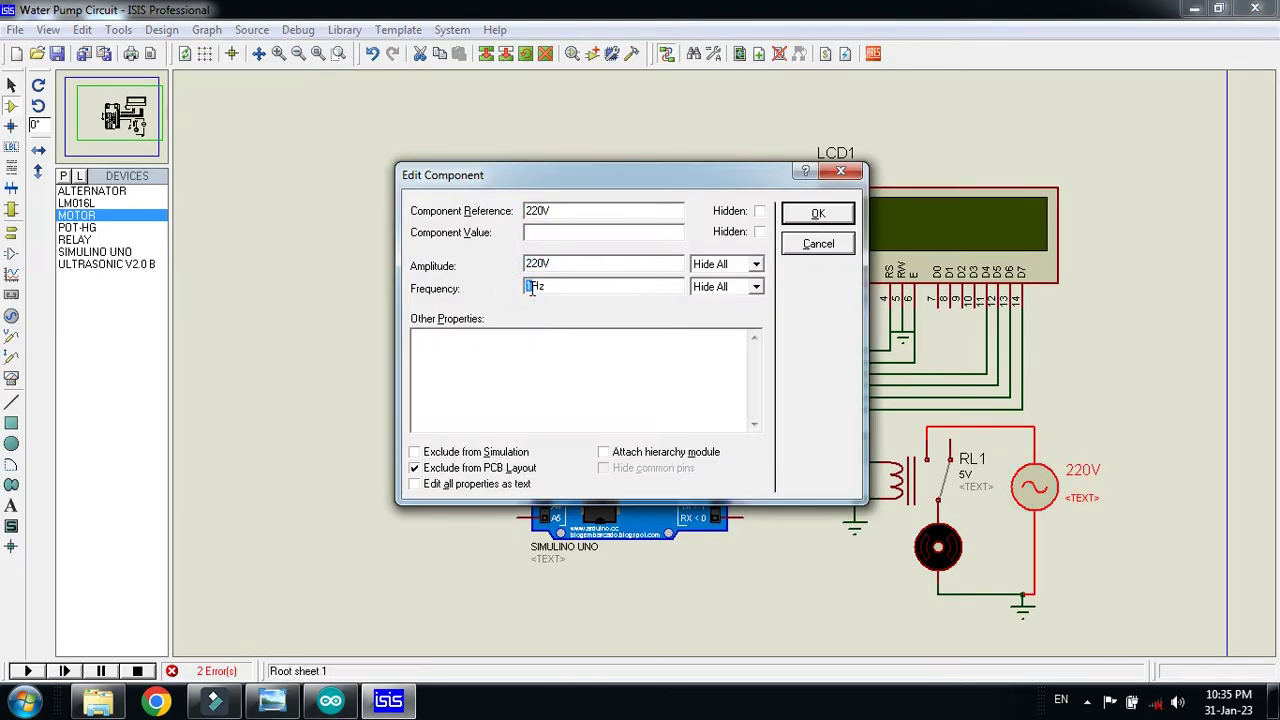
key(Return)
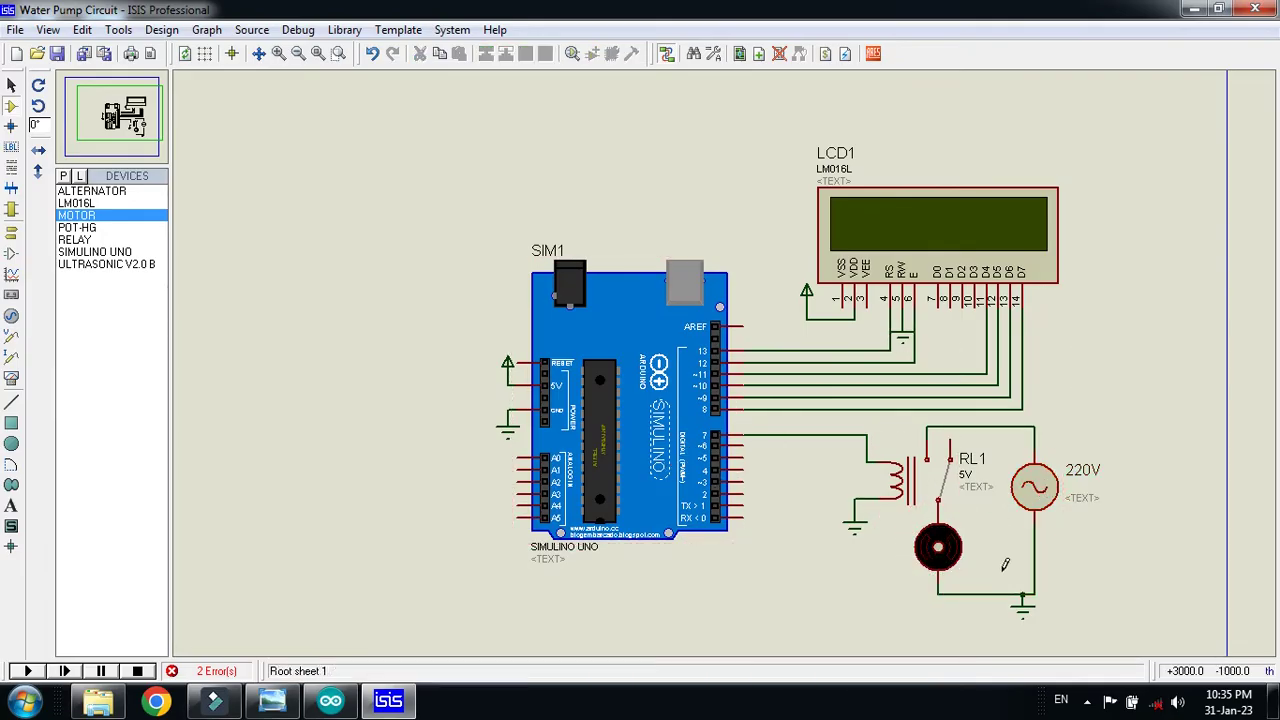
click(58, 54)
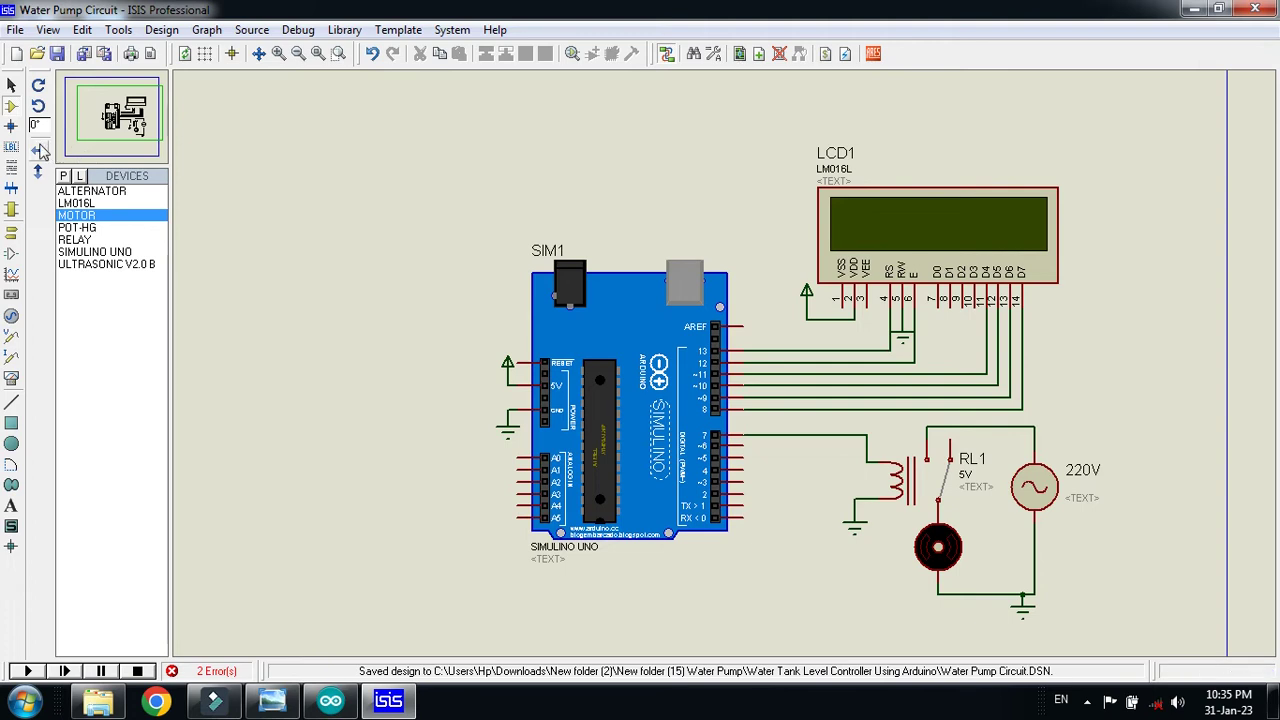
Draw a 2D graphic box in the BUS WIRE style in the empty area left of the Arduino
click(11, 425)
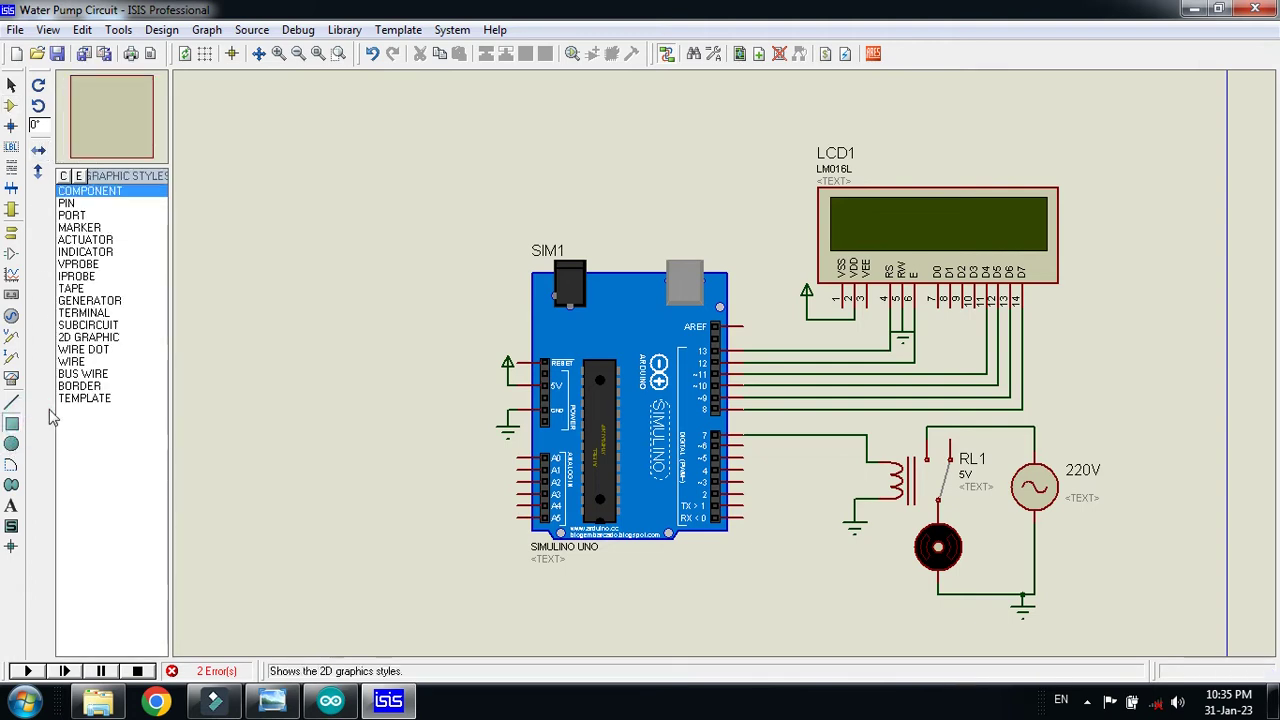
click(99, 376)
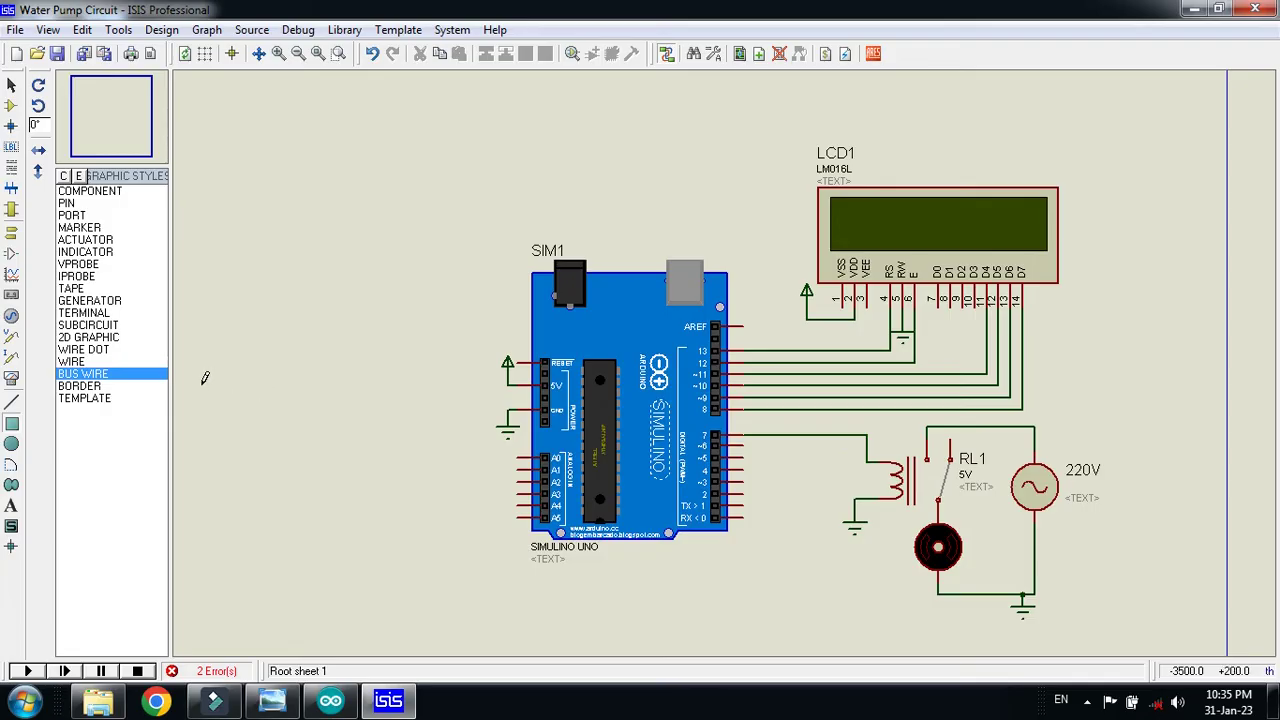
drag(208, 367, 406, 587)
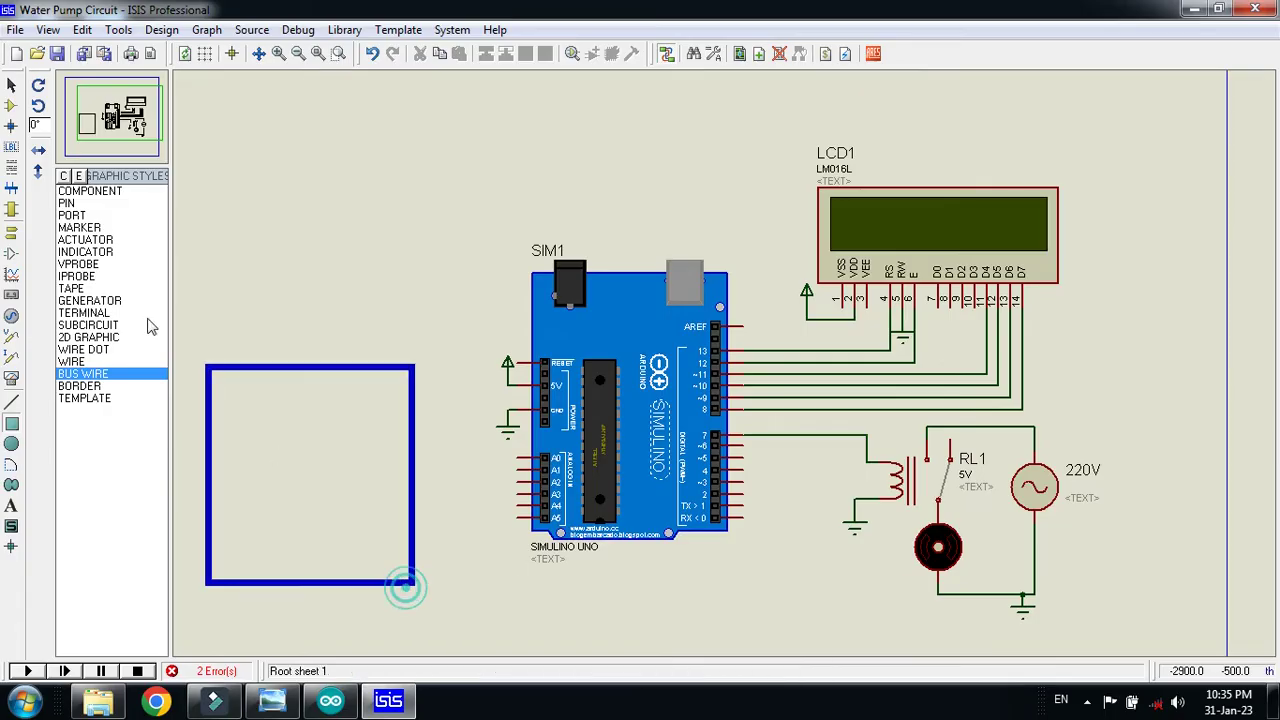
Place the ULTRASONIC V2.0 B sensor above the blue box
click(10, 108)
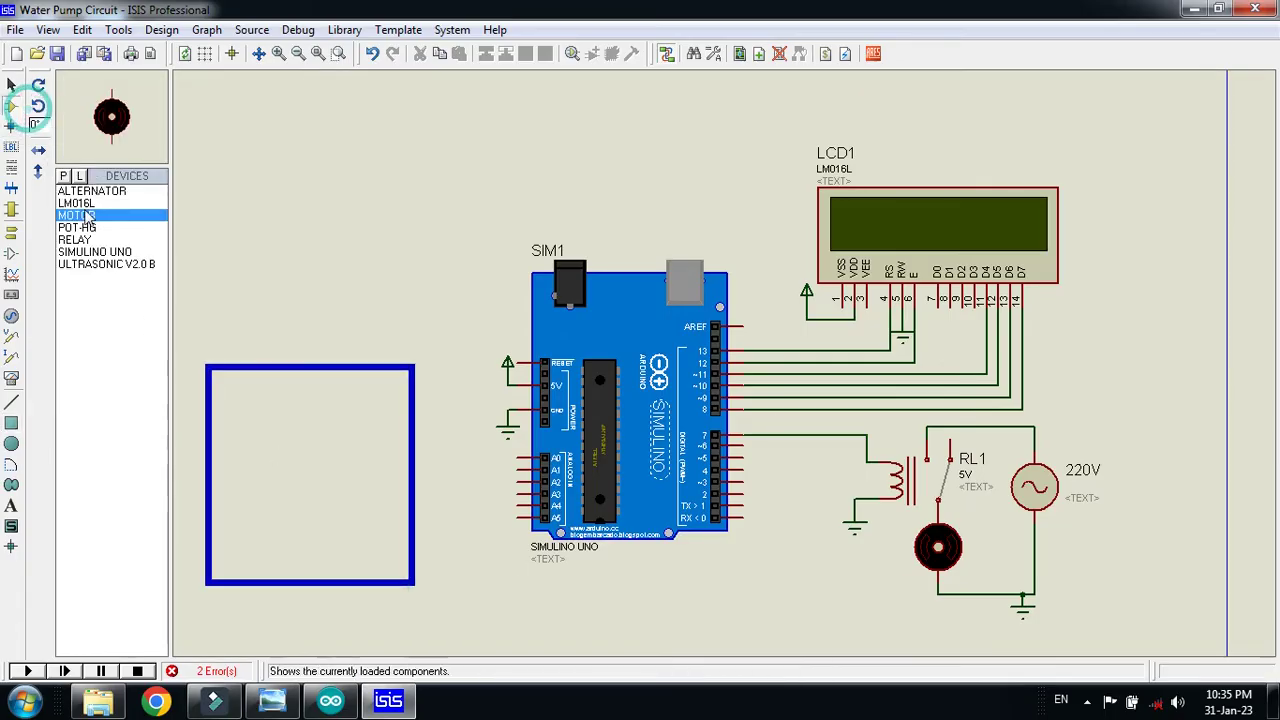
click(100, 264)
click(384, 305)
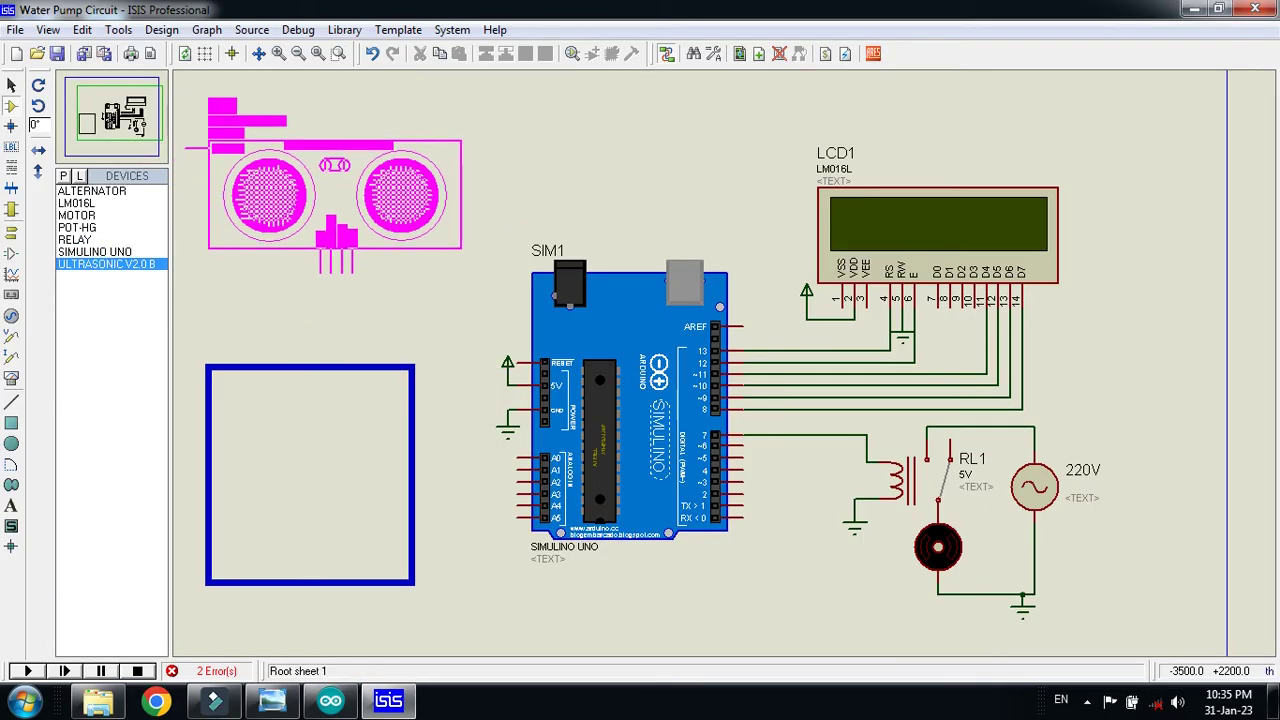
click(335, 195)
Widen the blue box on both sides to about the ultrasonic sensor's width and move it slightly up toward the sensor
right_click(381, 369)
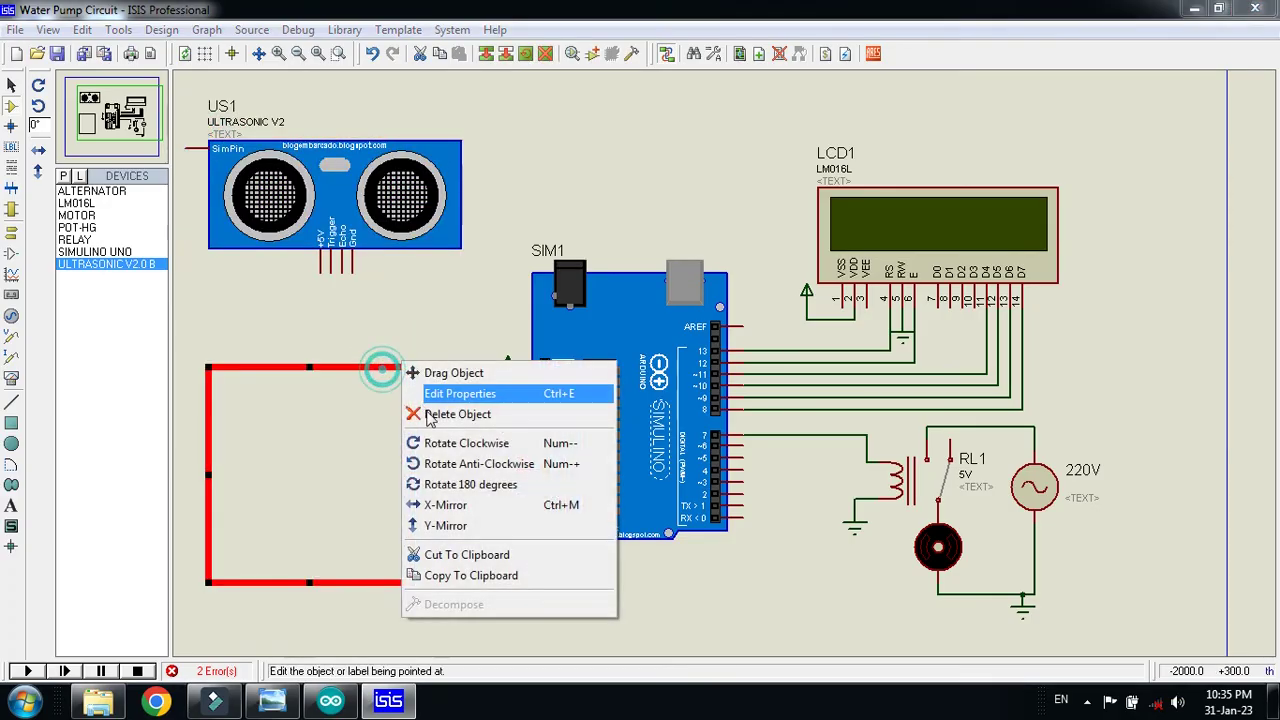
click(381, 457)
click(412, 486)
drag(412, 486, 461, 486)
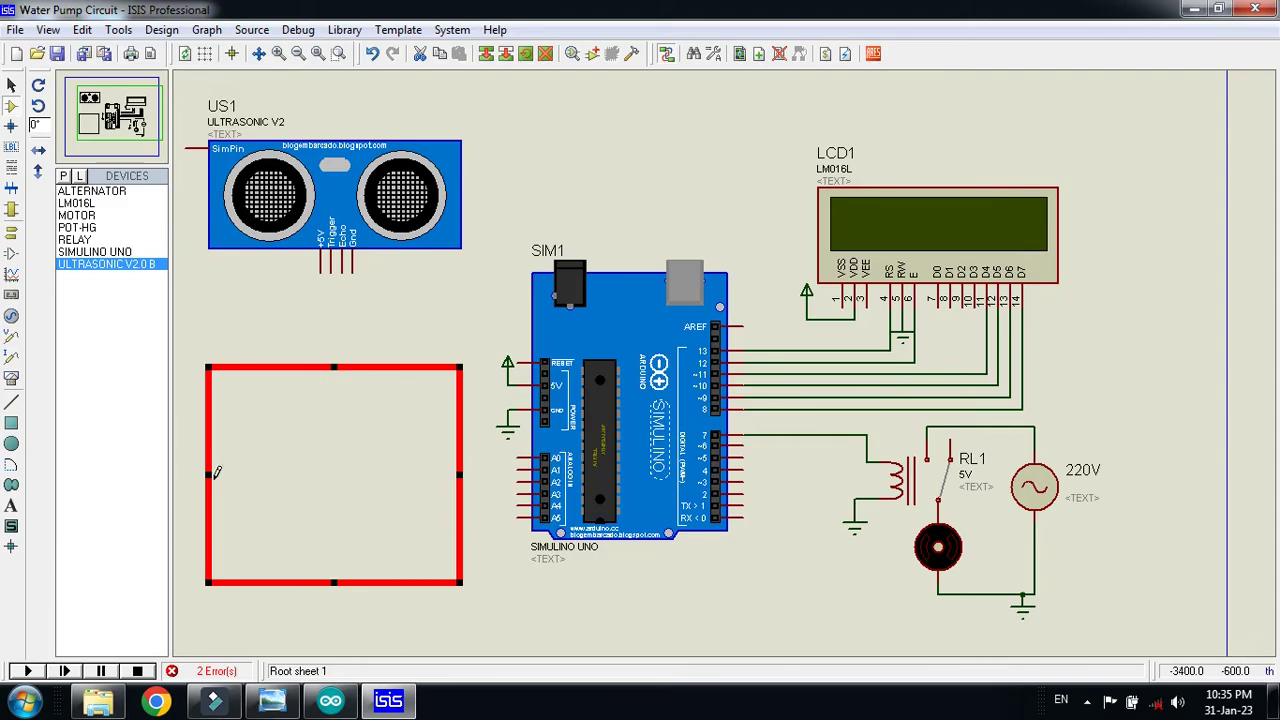
drag(207, 474, 194, 474)
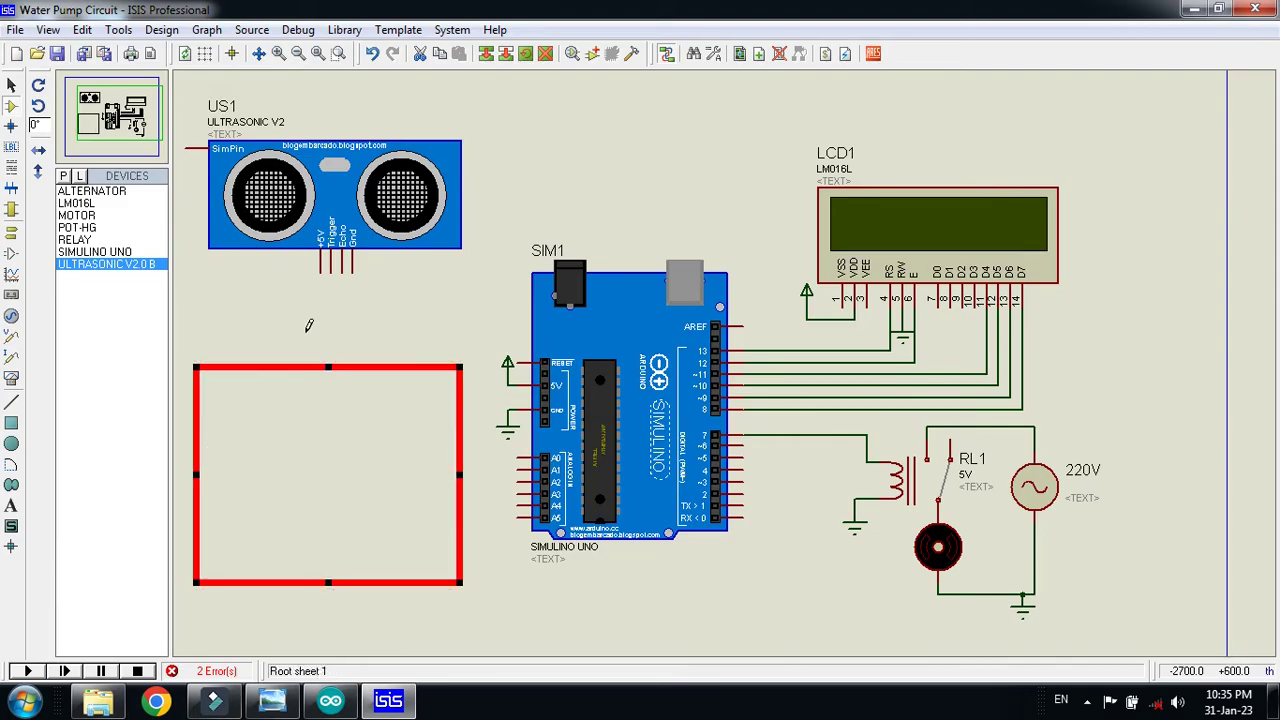
click(306, 330)
click(321, 375)
drag(320, 371, 320, 360)
click(412, 283)
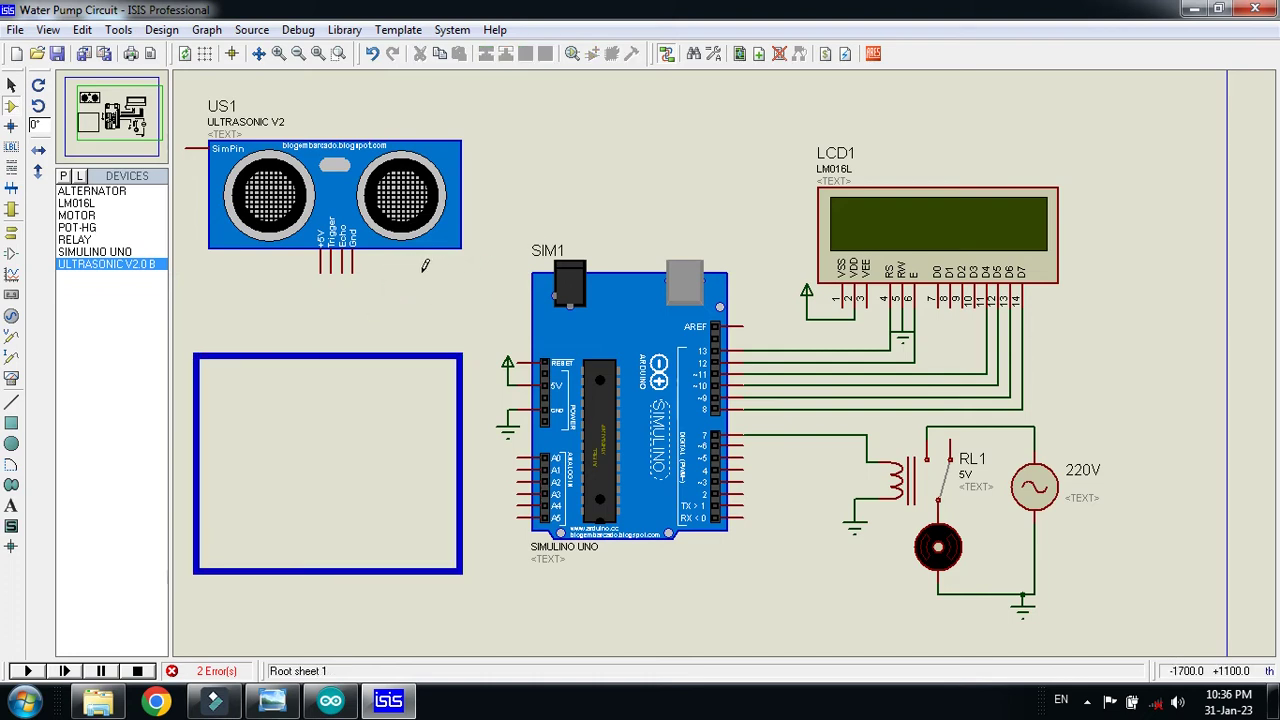
Place a GROUND terminal beside the ultrasonic sensor's pins and wire it to the Gnd pin
click(11, 232)
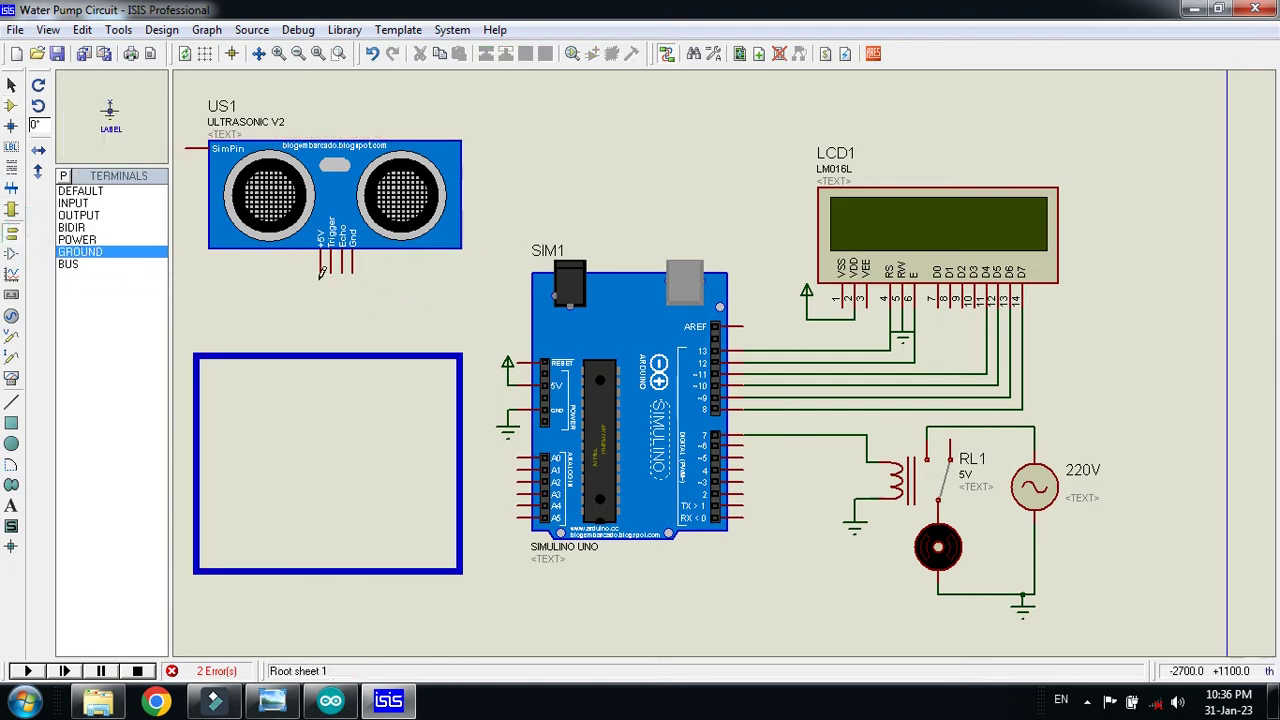
click(376, 295)
click(388, 272)
click(386, 276)
drag(352, 308, 366, 288)
click(384, 284)
click(351, 276)
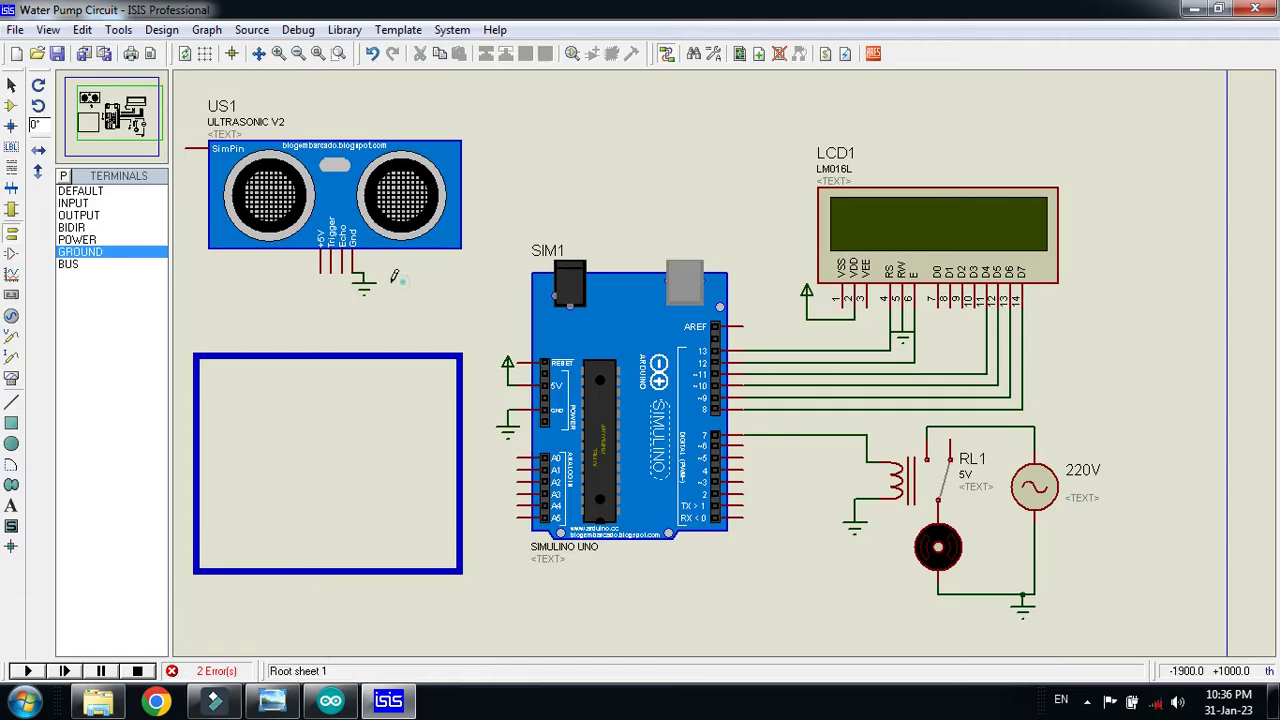
Place a POWER terminal left of the ultrasonic sensor's pins, shift it slightly down, and wire it to the +5V pin
click(75, 241)
click(290, 264)
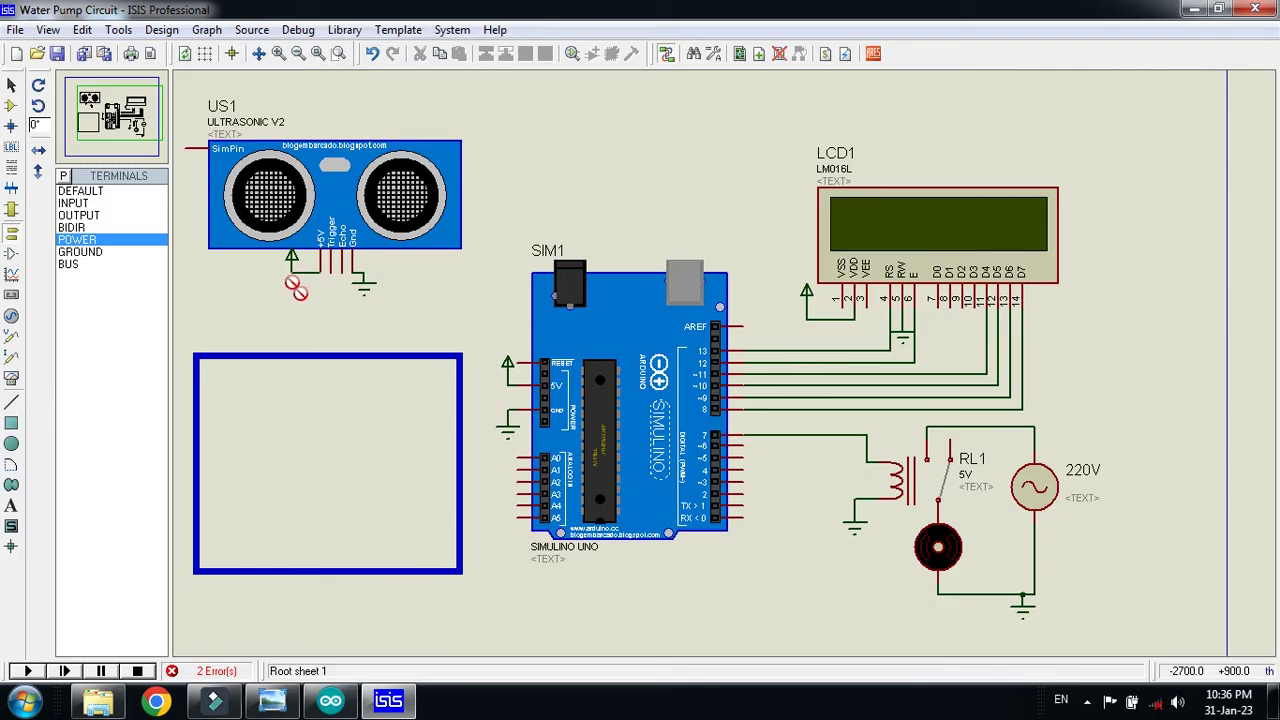
click(291, 264)
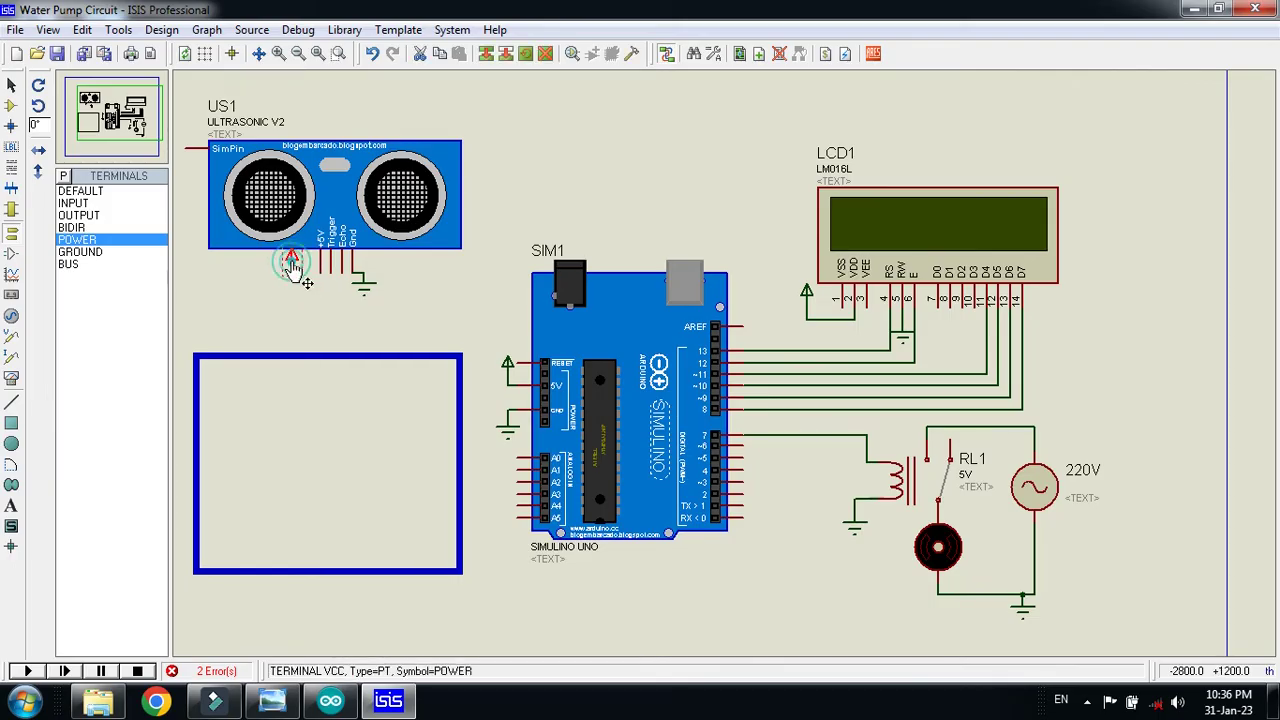
drag(292, 268, 291, 278)
click(290, 288)
click(320, 272)
click(292, 288)
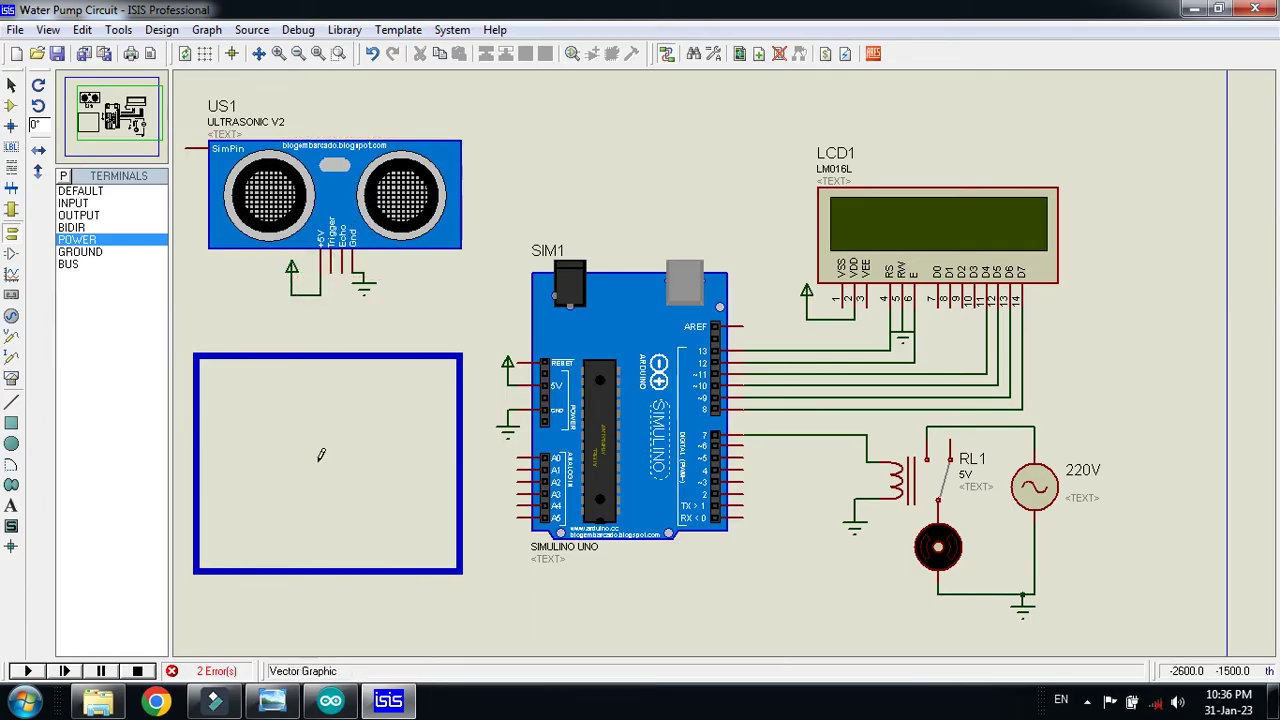
View the water tank diagram in Windows Photo Viewer, check the Arduino code, and return to the Proteus schematic
click(272, 700)
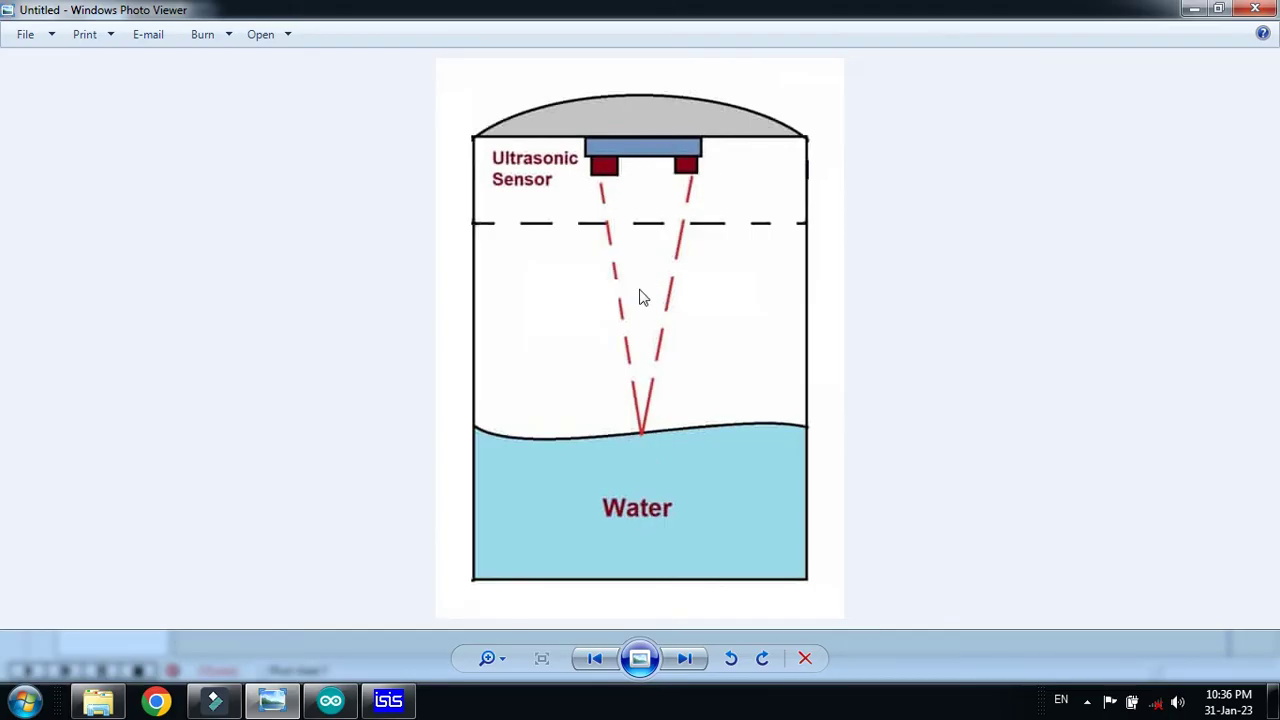
click(1194, 9)
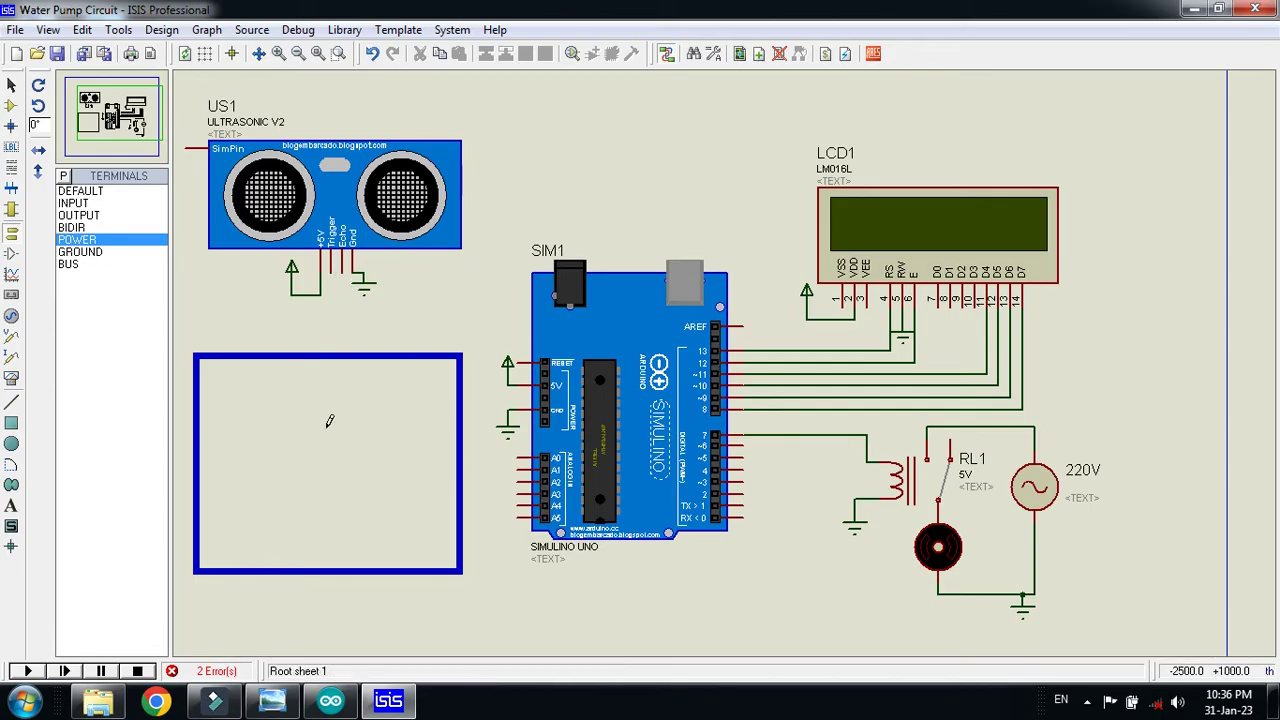
click(330, 700)
key(alt+Tab)
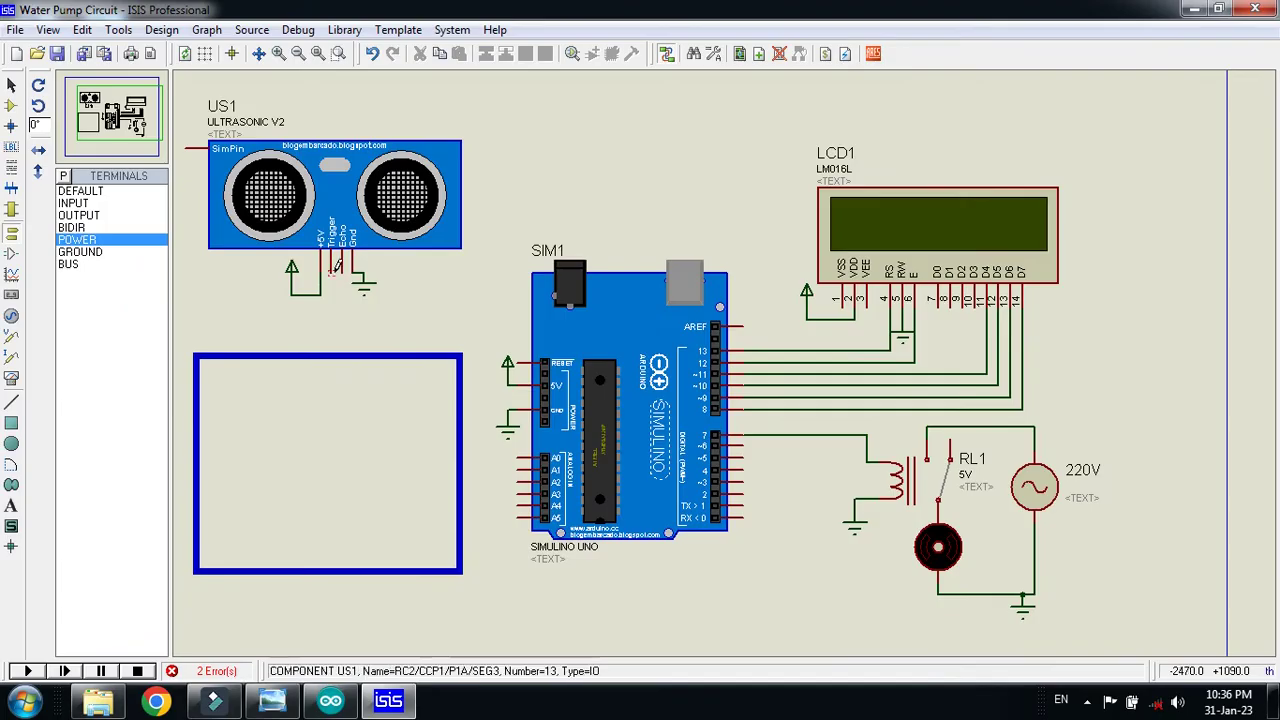
Move the ultrasonic sensor's ground terminal further right to clear space around the Trigger and Echo pins
click(338, 266)
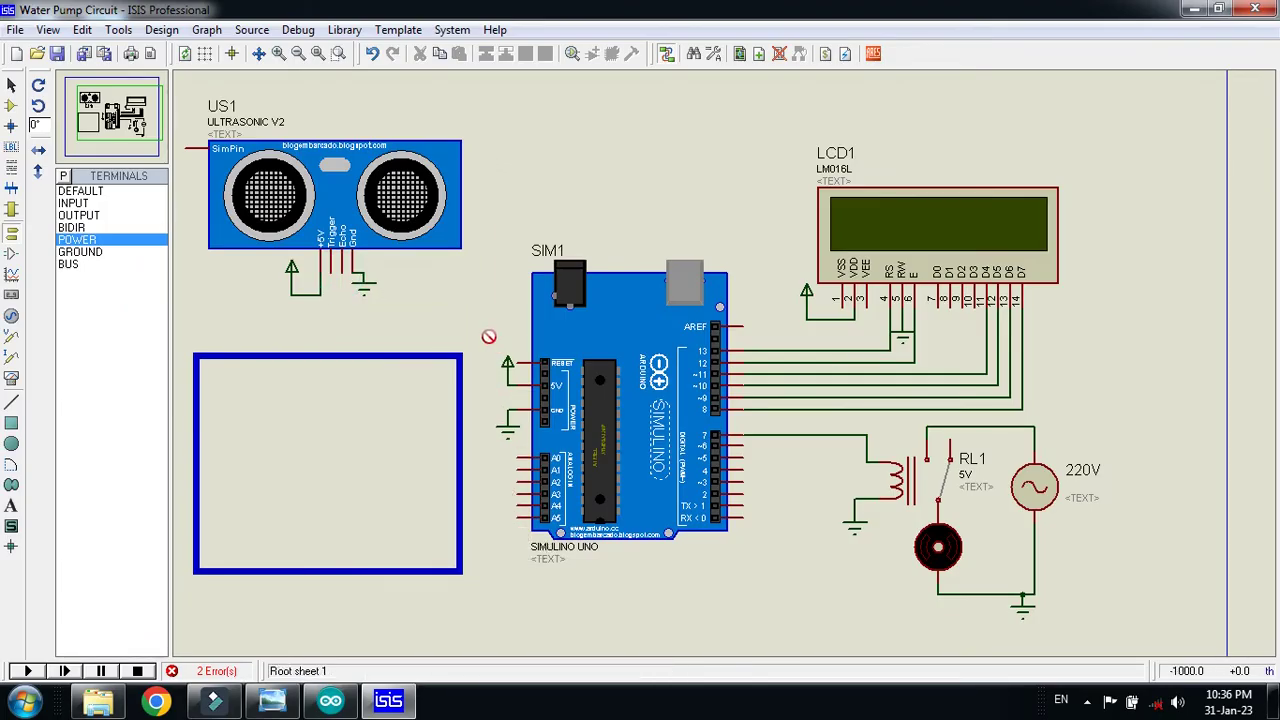
right_click(389, 298)
click(368, 292)
drag(367, 290, 379, 268)
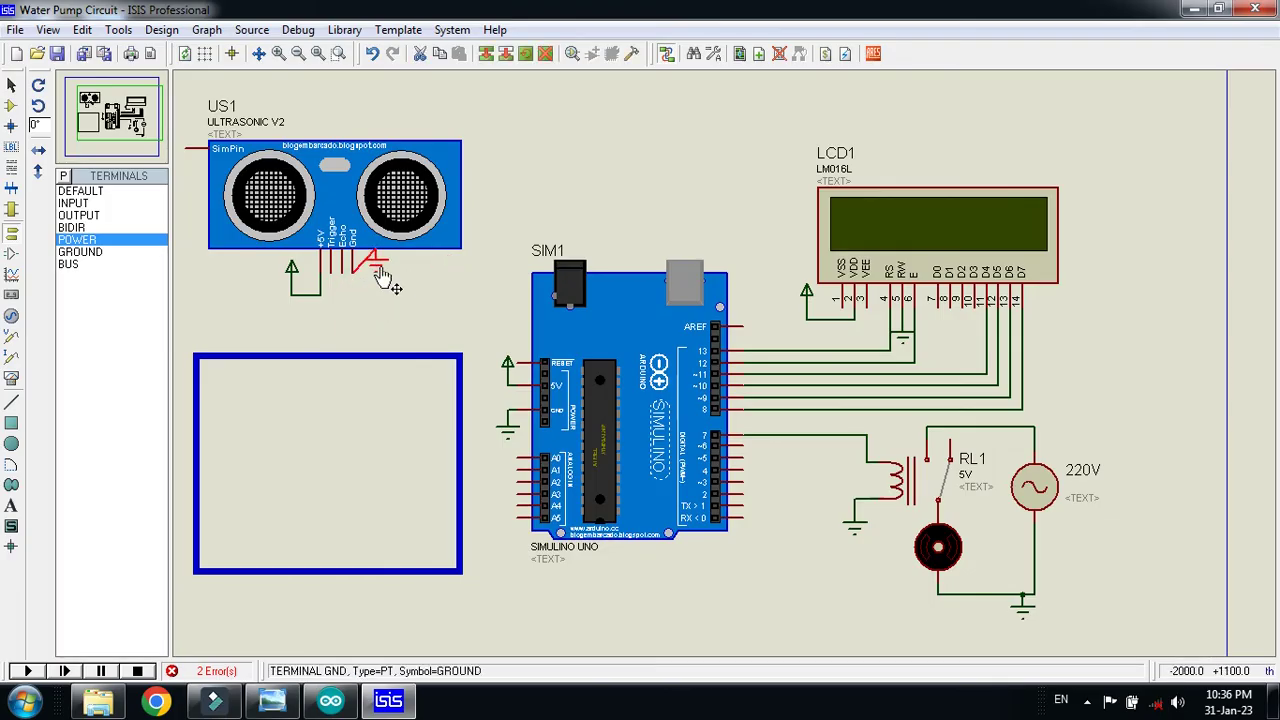
click(373, 262)
click(798, 123)
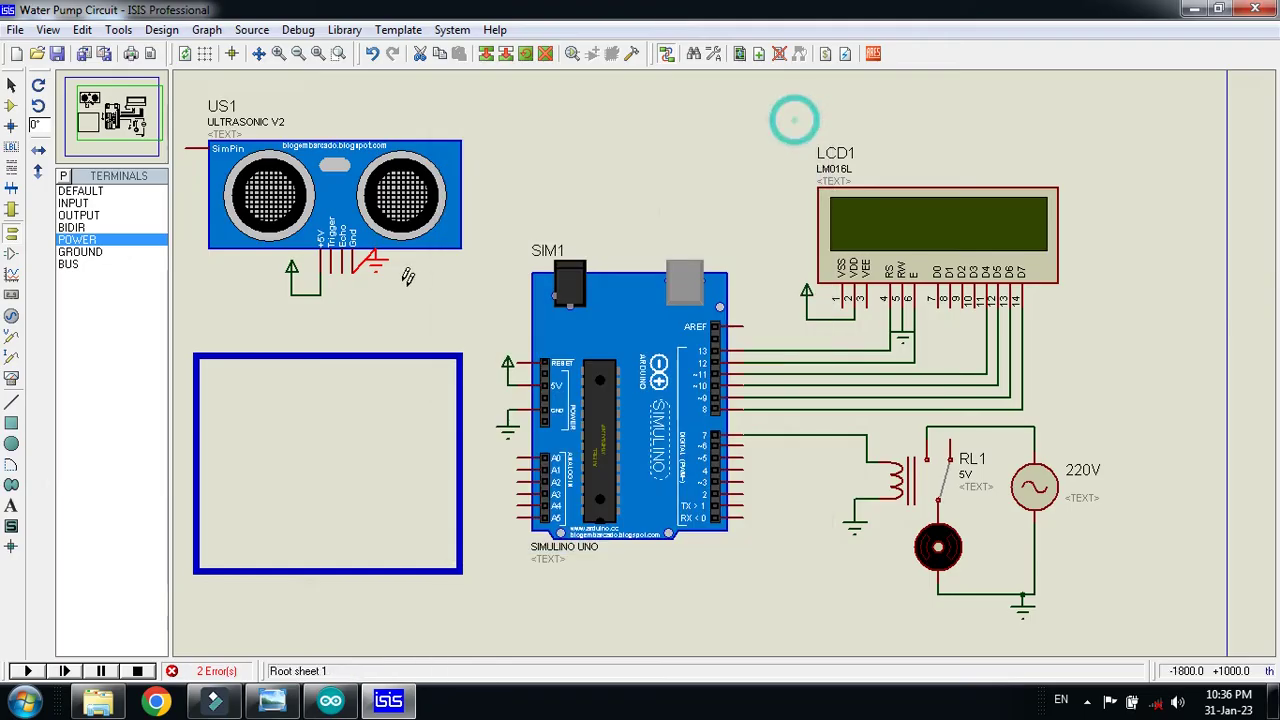
click(375, 265)
click(404, 271)
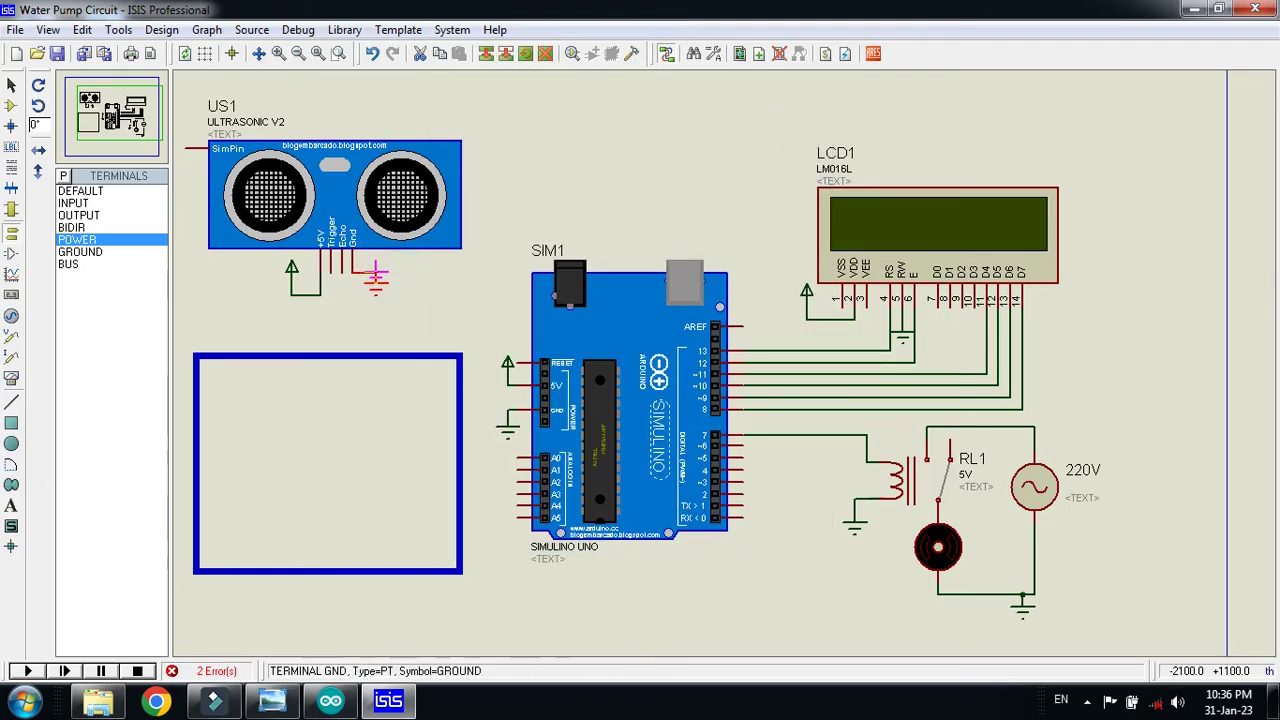
click(352, 272)
Wire the ultrasonic sensor's Echo pin to Arduino digital pin 6, routing it around the LCD and the relay circuit
click(342, 268)
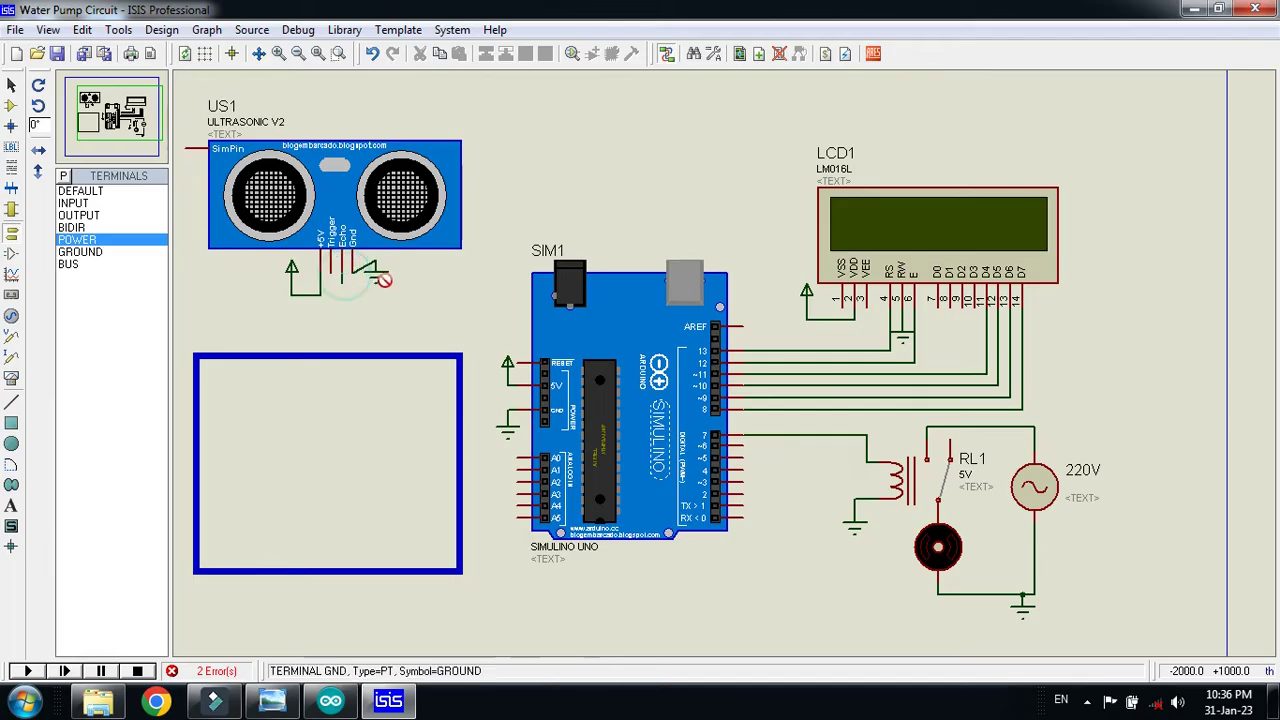
click(478, 220)
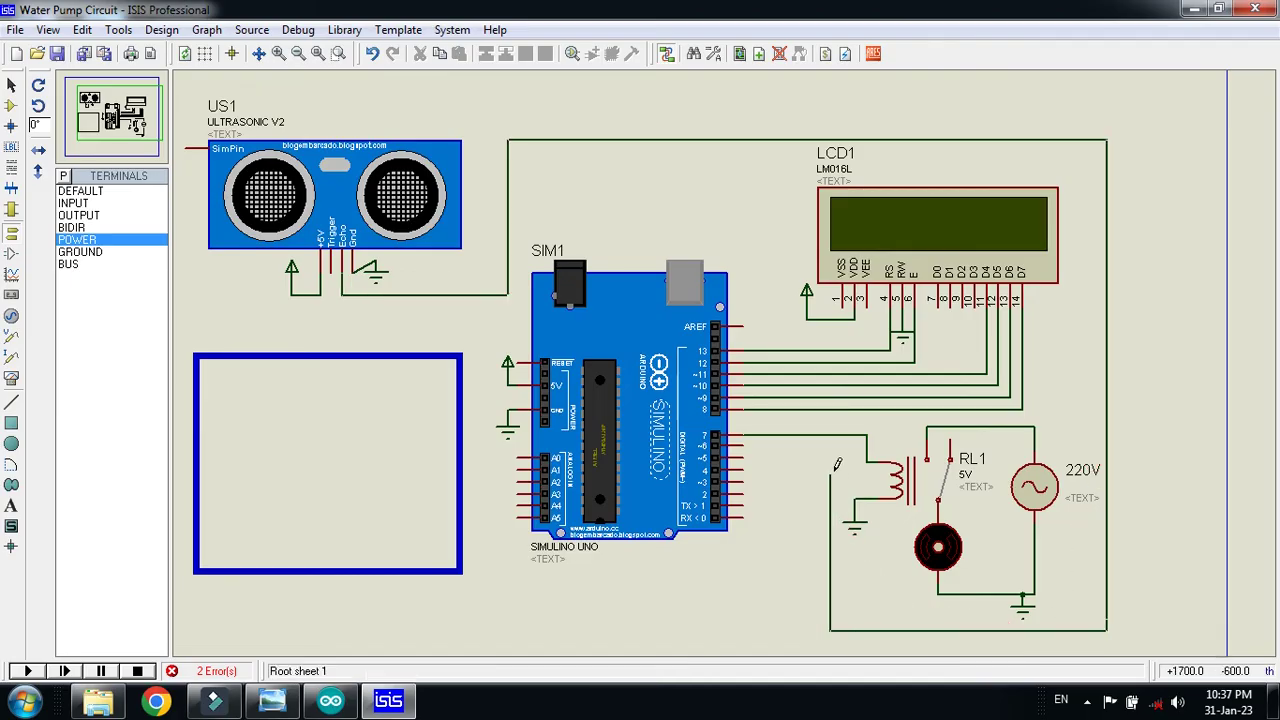
click(741, 445)
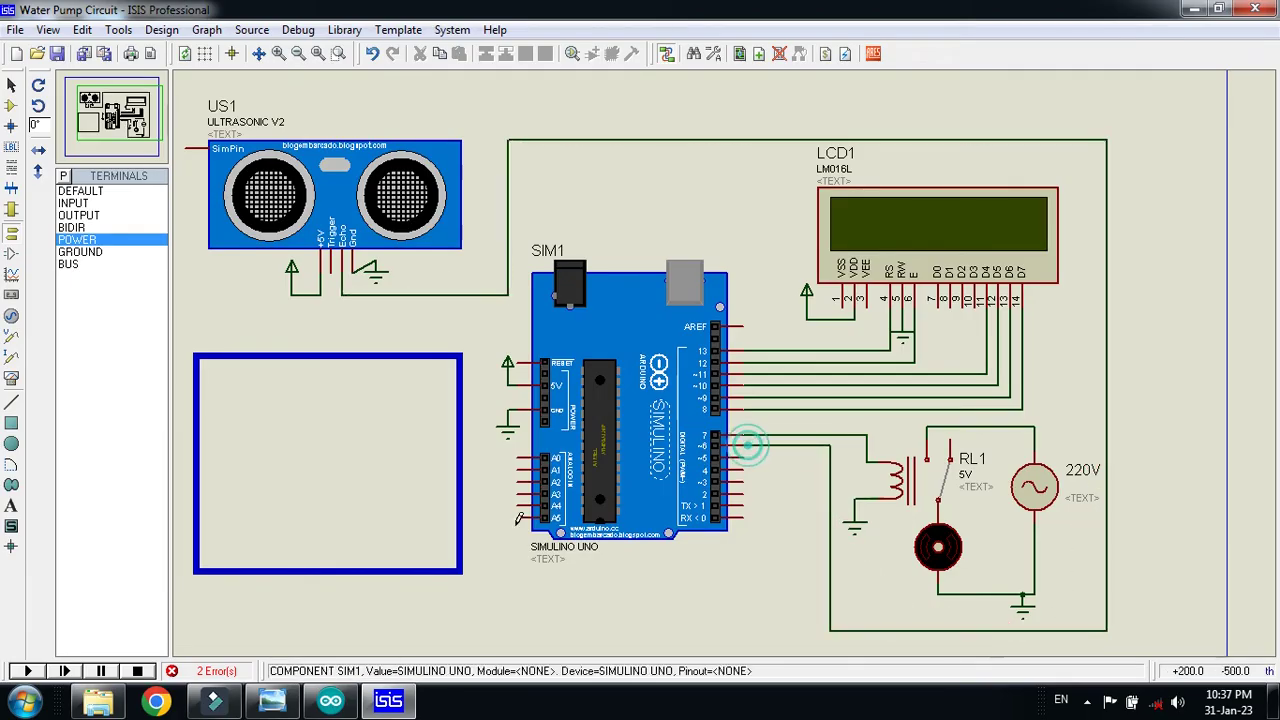
Check the pin definitions in the Arduino code, then wire the ultrasonic sensor's Trigger pin to Arduino digital pin 5, routing it below the board
click(318, 704)
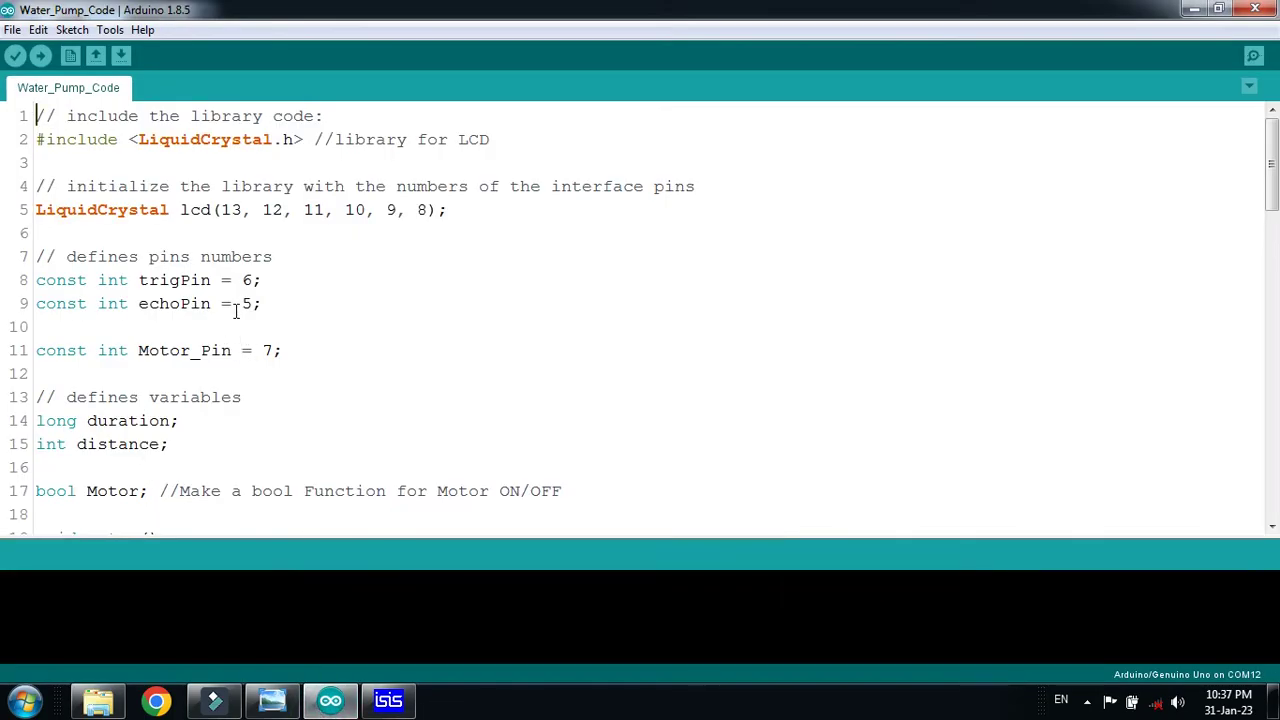
click(316, 709)
click(749, 449)
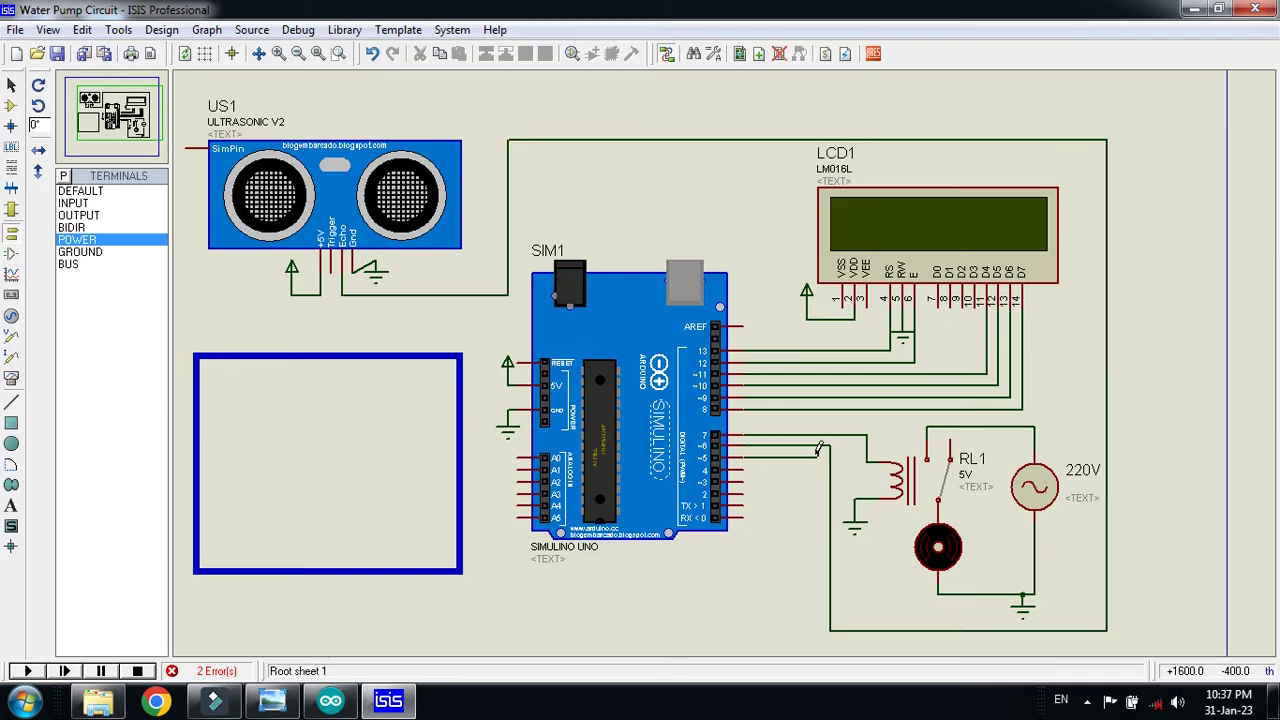
click(829, 452)
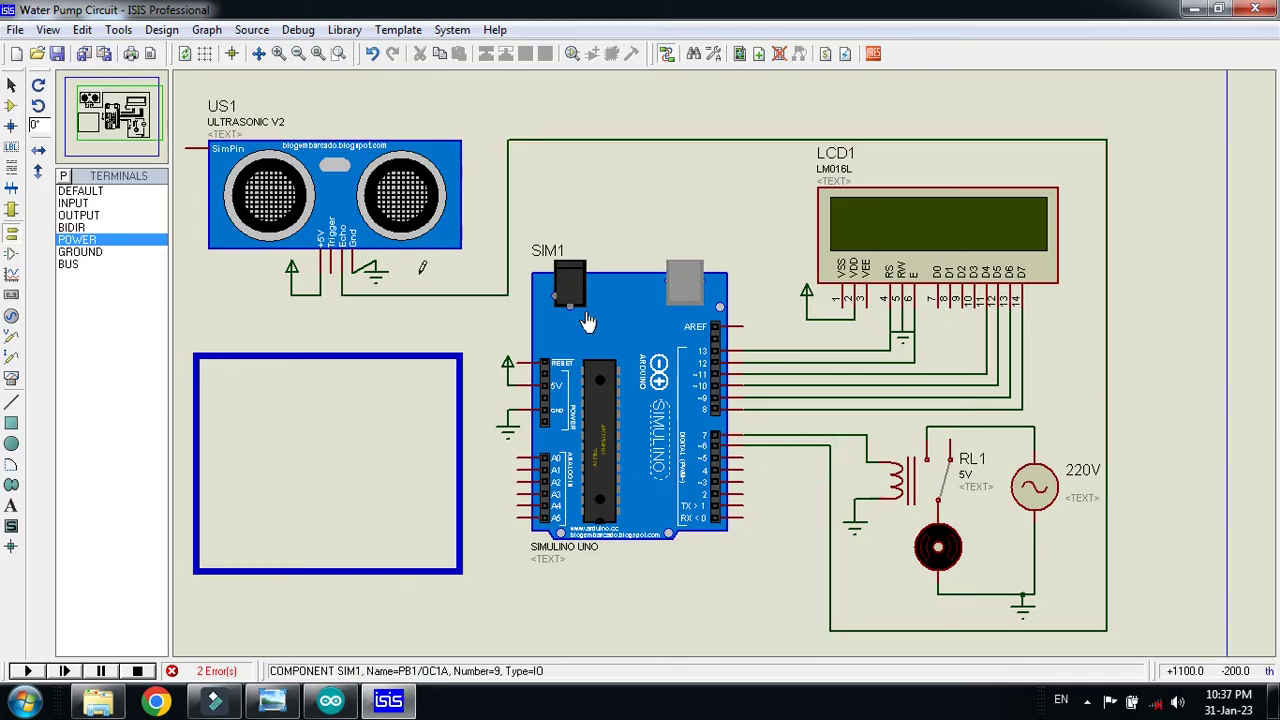
click(331, 270)
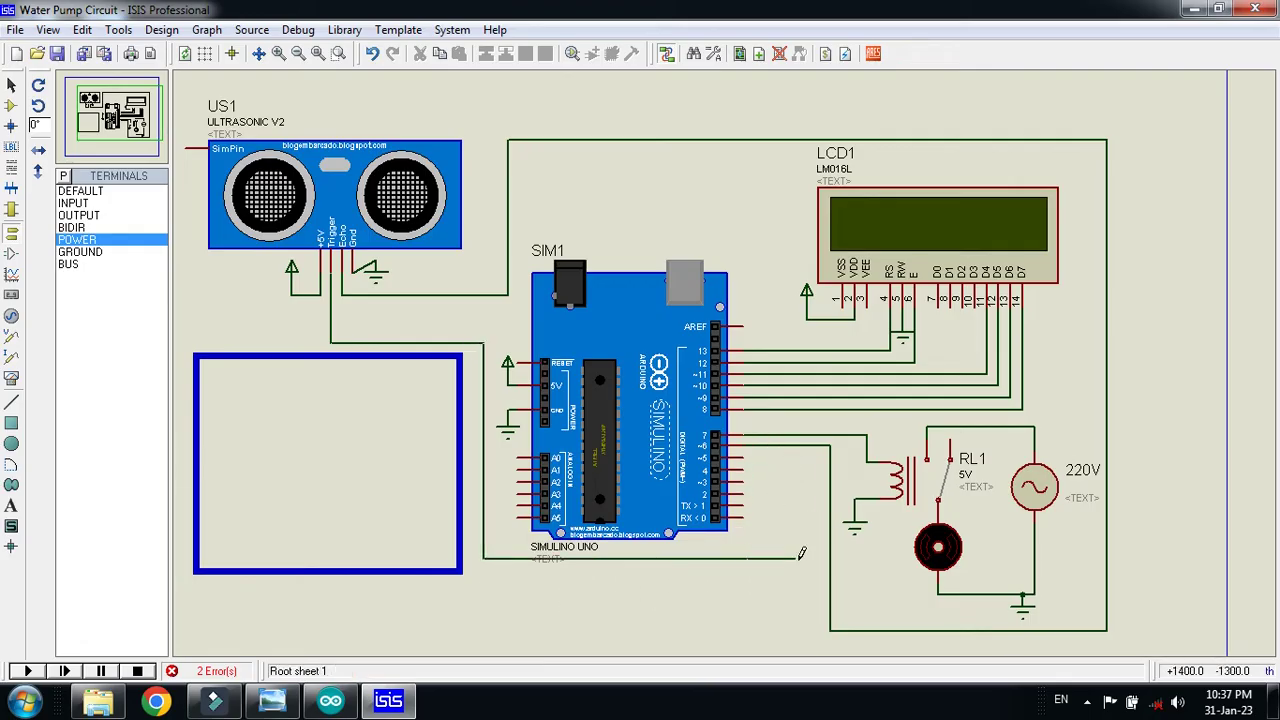
click(740, 457)
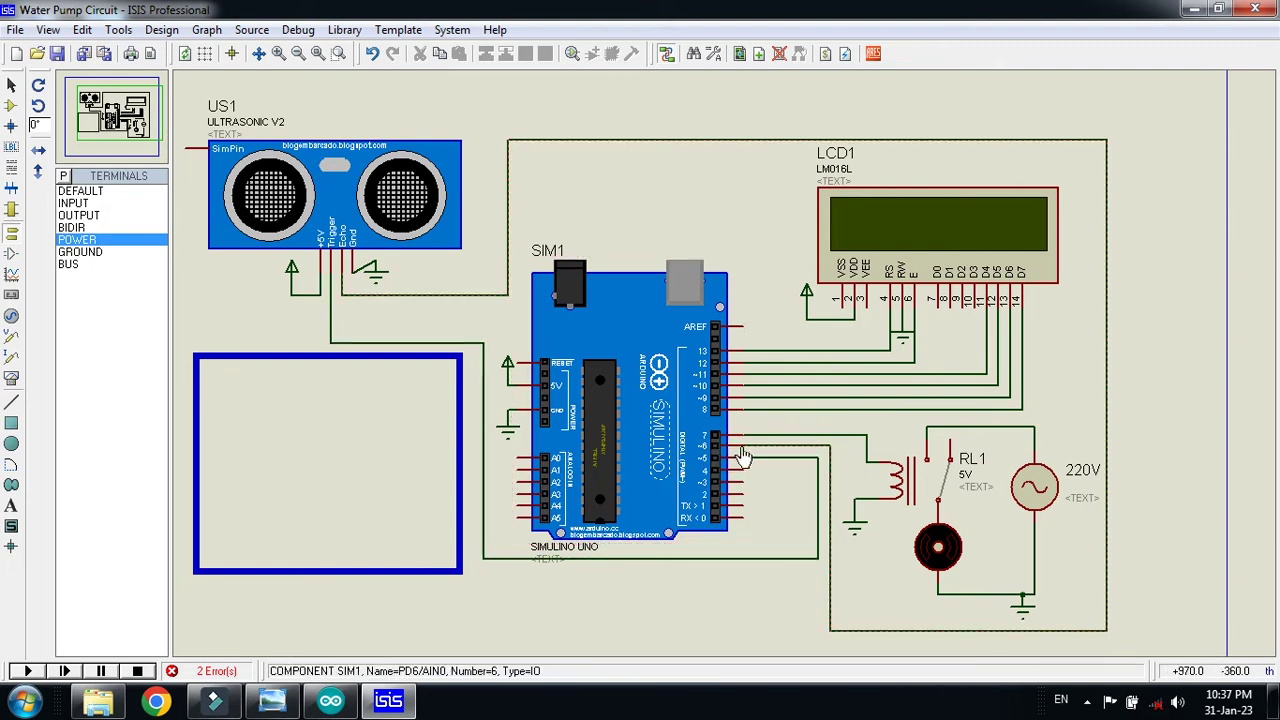
In the Arduino sketch, set trigPin to 5 and echoPin to 6, verify the sketch, and return to the Proteus schematic
click(331, 702)
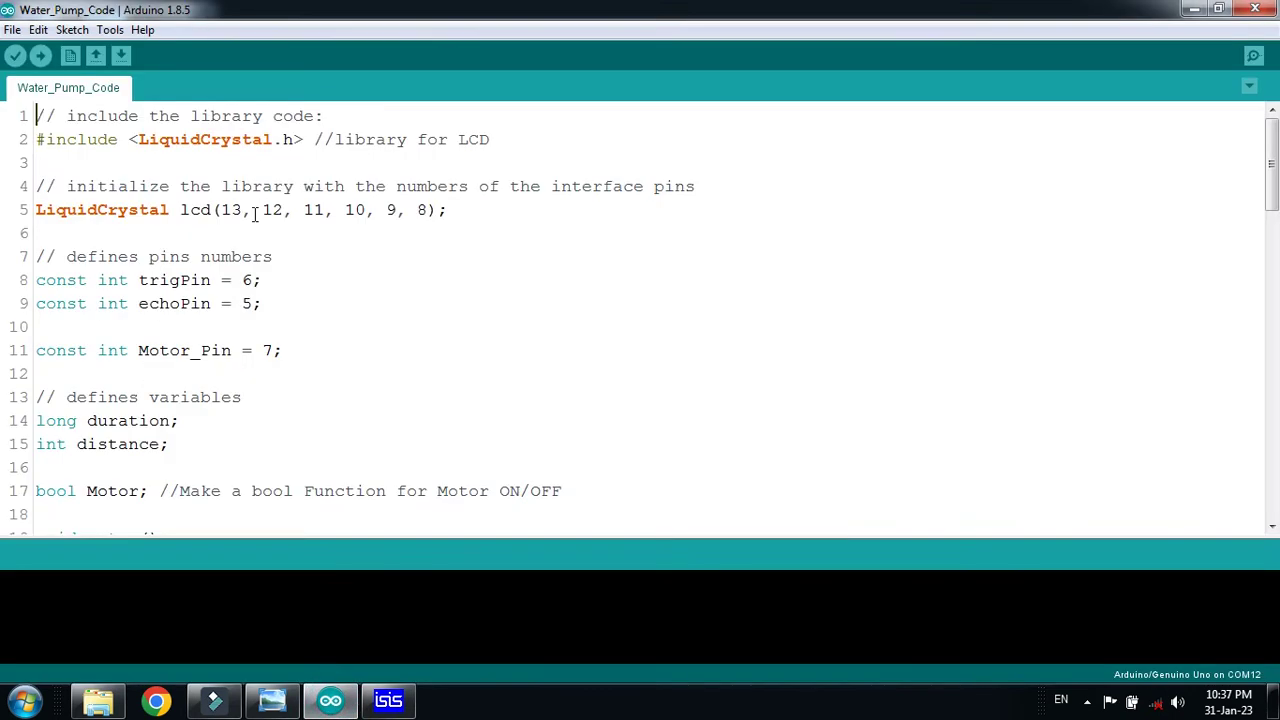
double_click(246, 280)
click(14, 55)
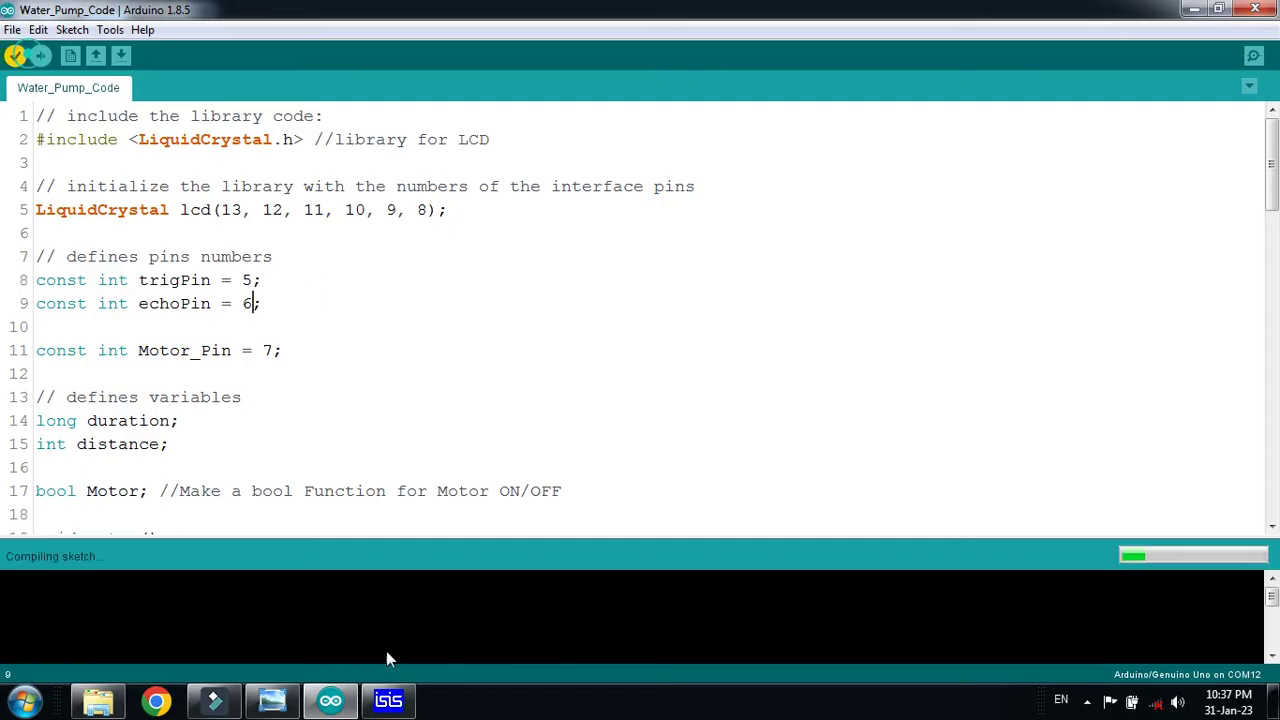
click(388, 700)
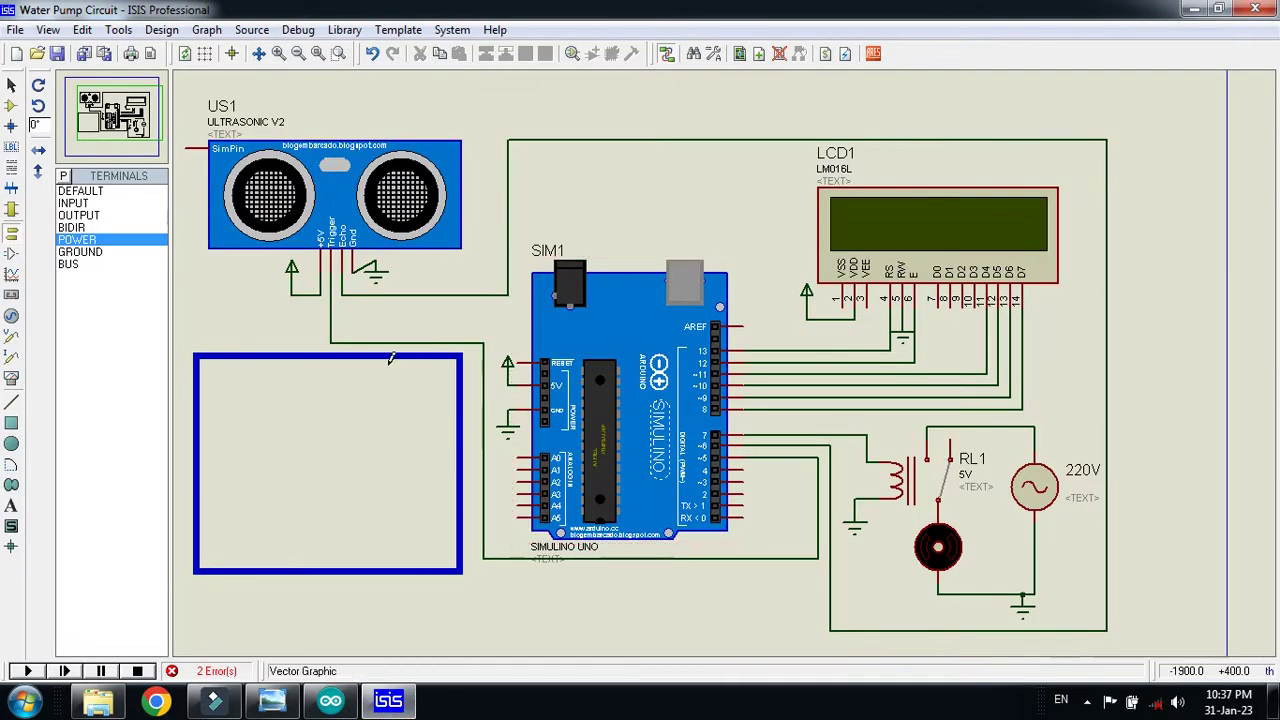
Stop the blue tank box's line width from following the global style and set it to 80th for this graphic only
right_click(318, 357)
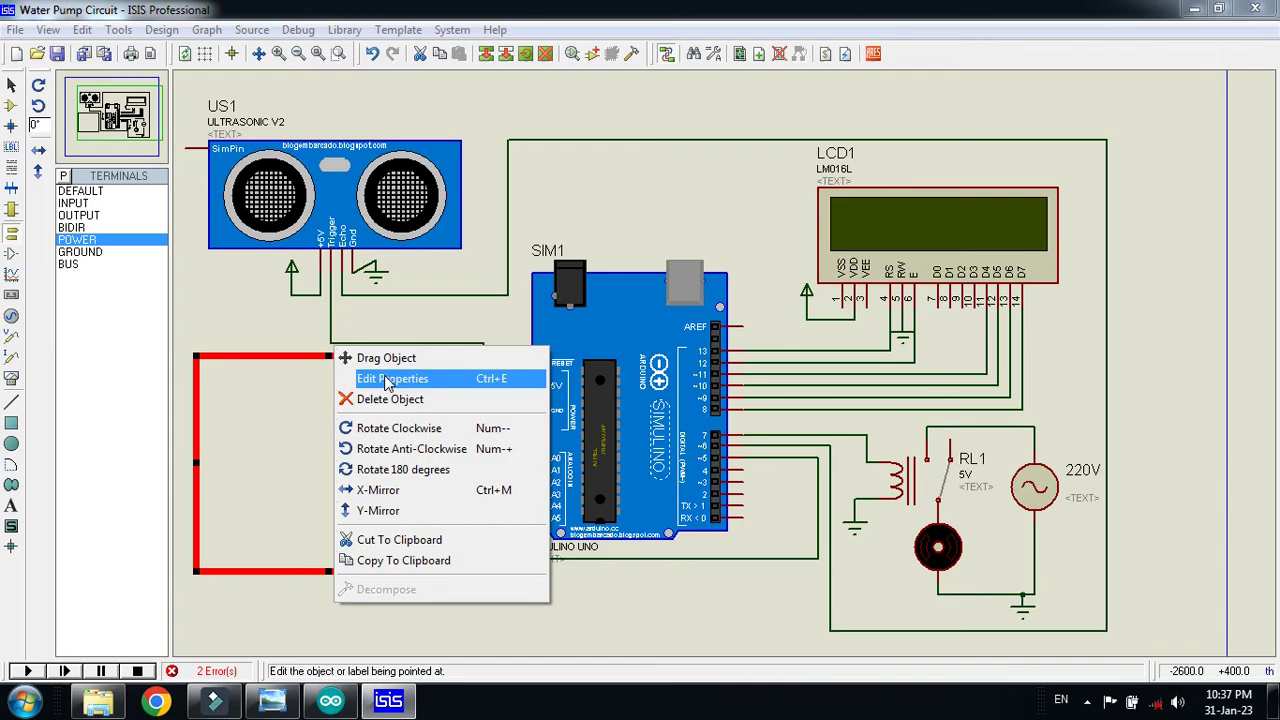
click(323, 457)
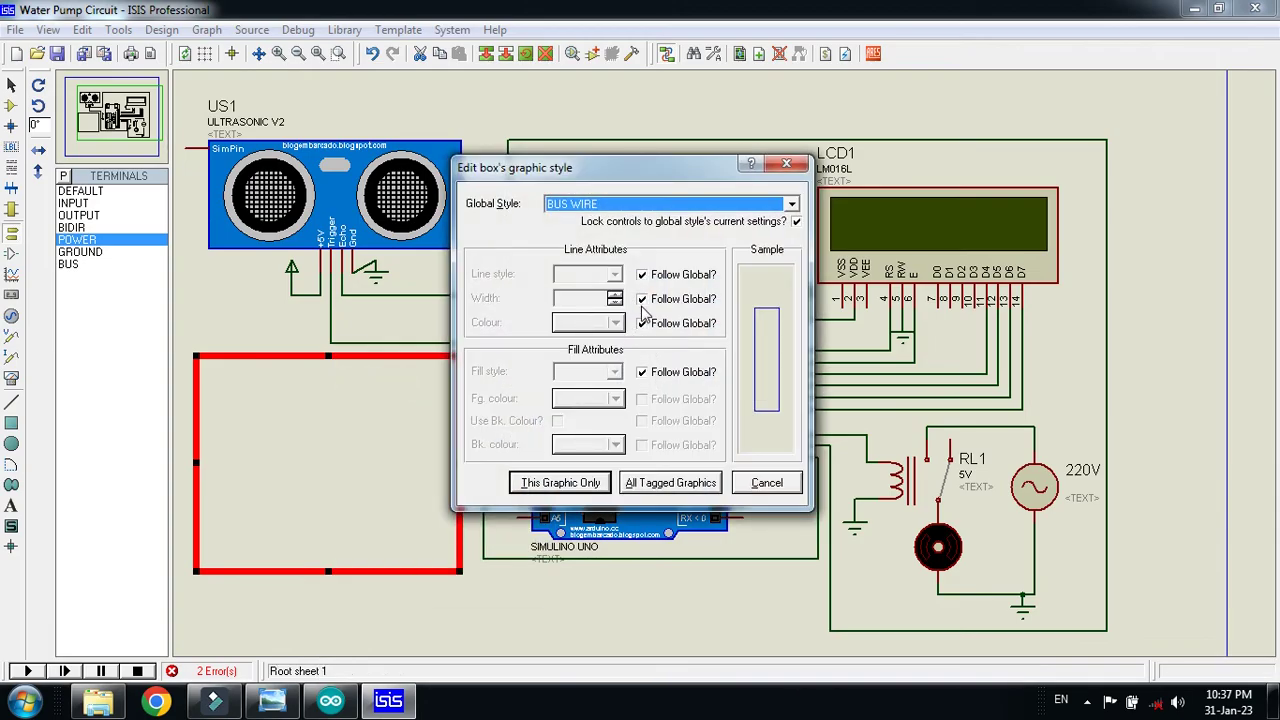
click(642, 298)
click(614, 295)
click(614, 295)
click(614, 295)
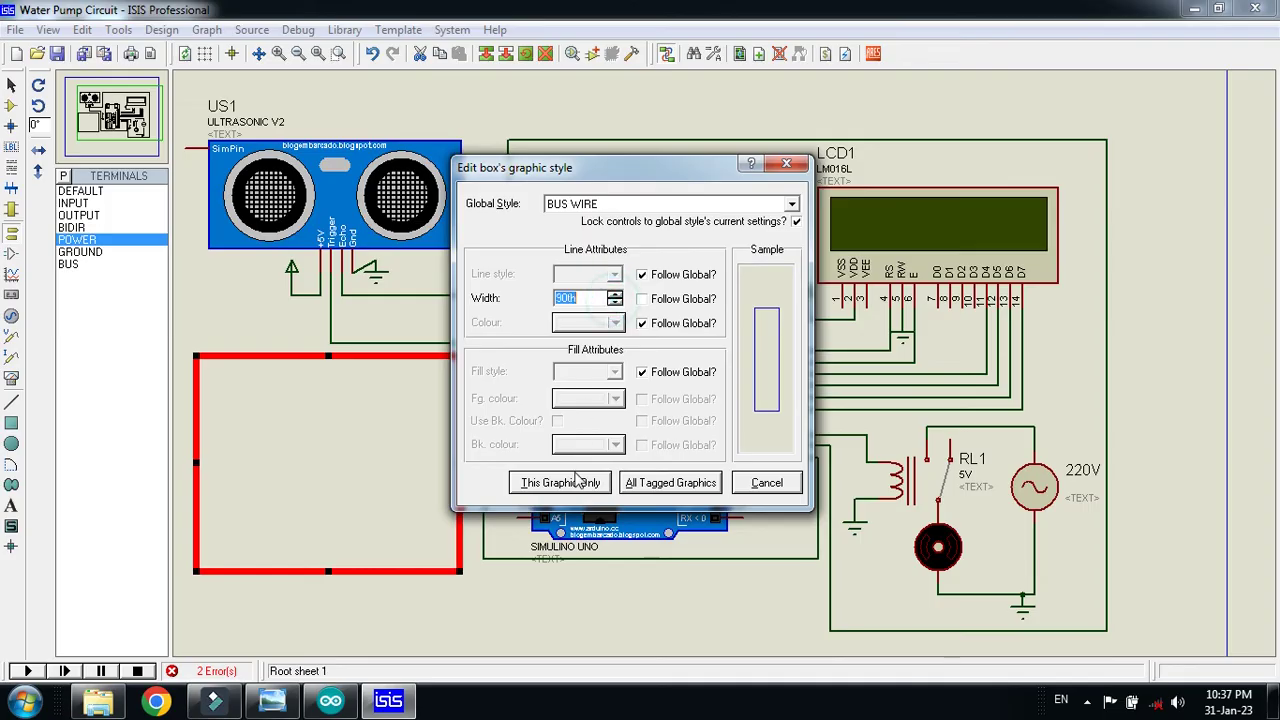
click(560, 483)
click(494, 583)
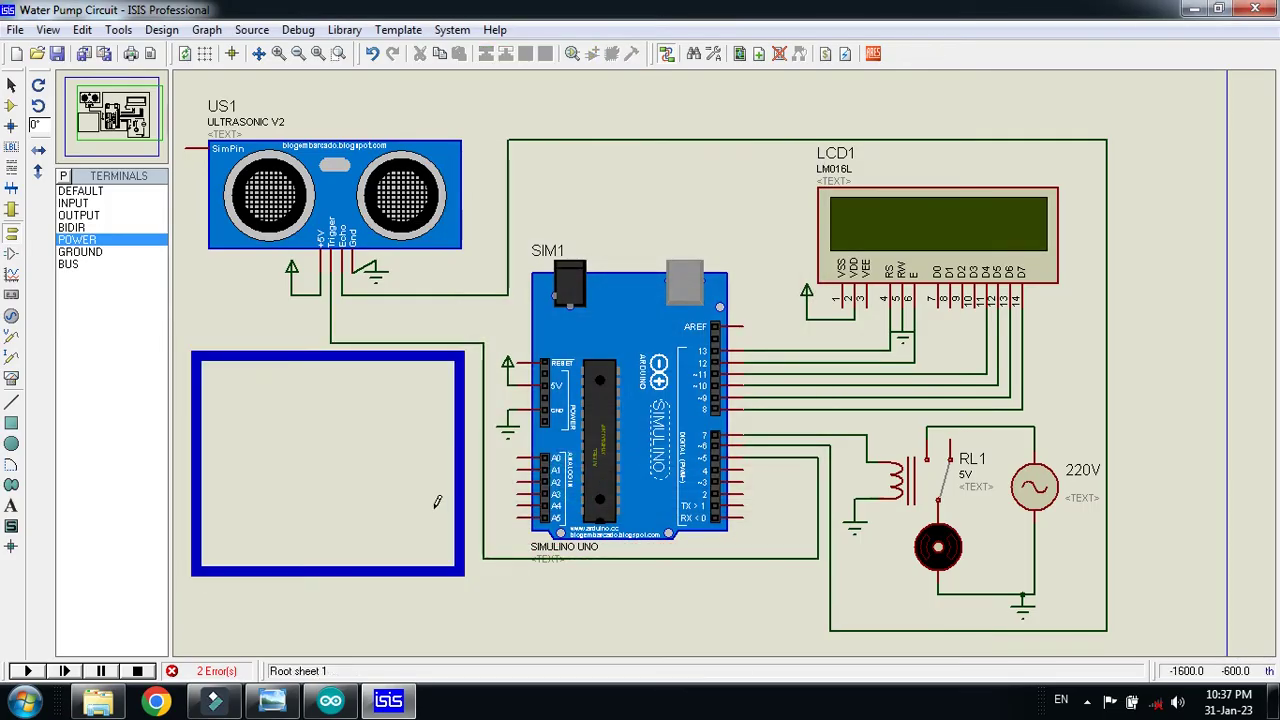
Stretch the lower edge of the blue tank box downward to make the tank taller
right_click(383, 571)
click(328, 571)
drag(328, 571, 328, 620)
click(564, 610)
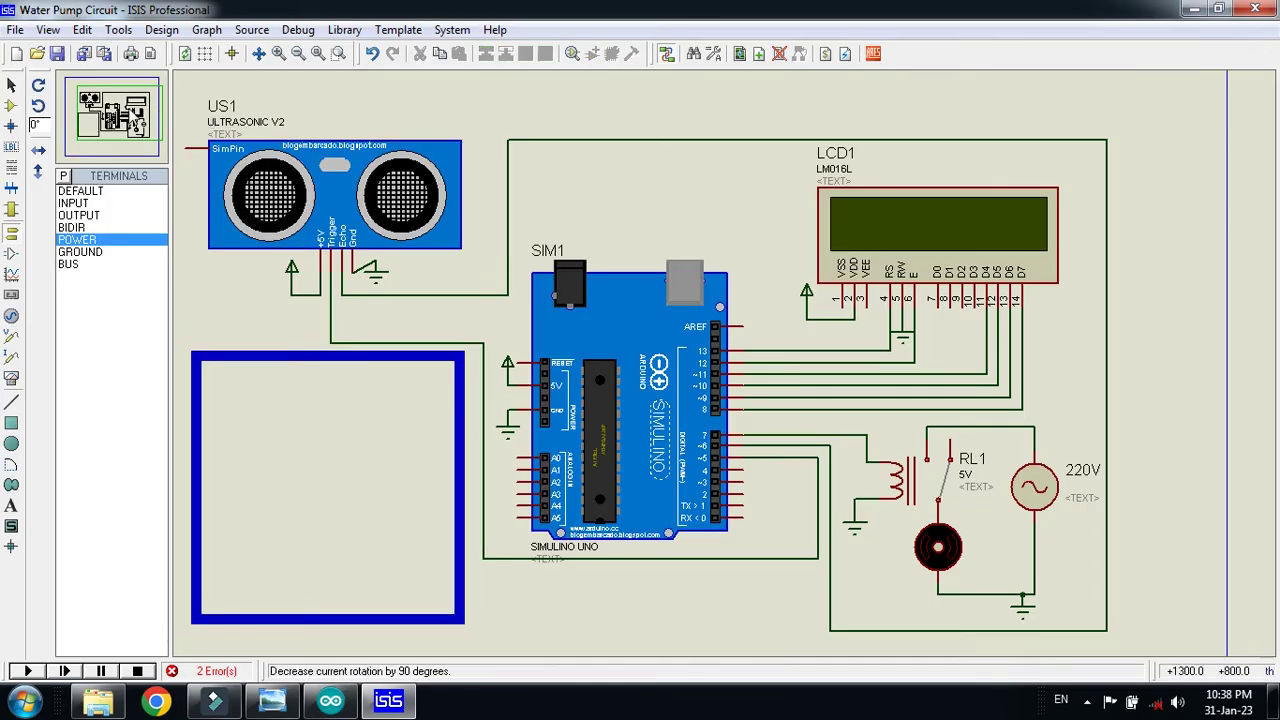
Place a POT-HG potentiometer to the left of the ultrasonic sensor's SimPin
click(106, 107)
click(109, 115)
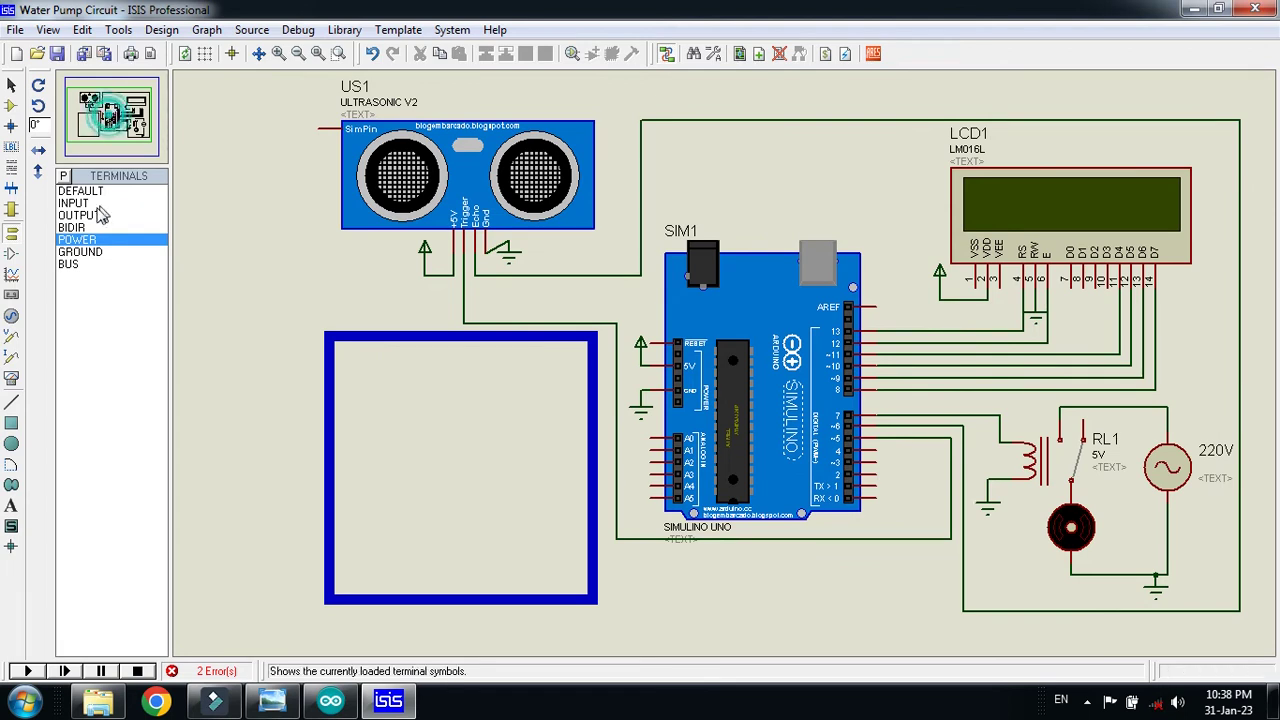
click(11, 105)
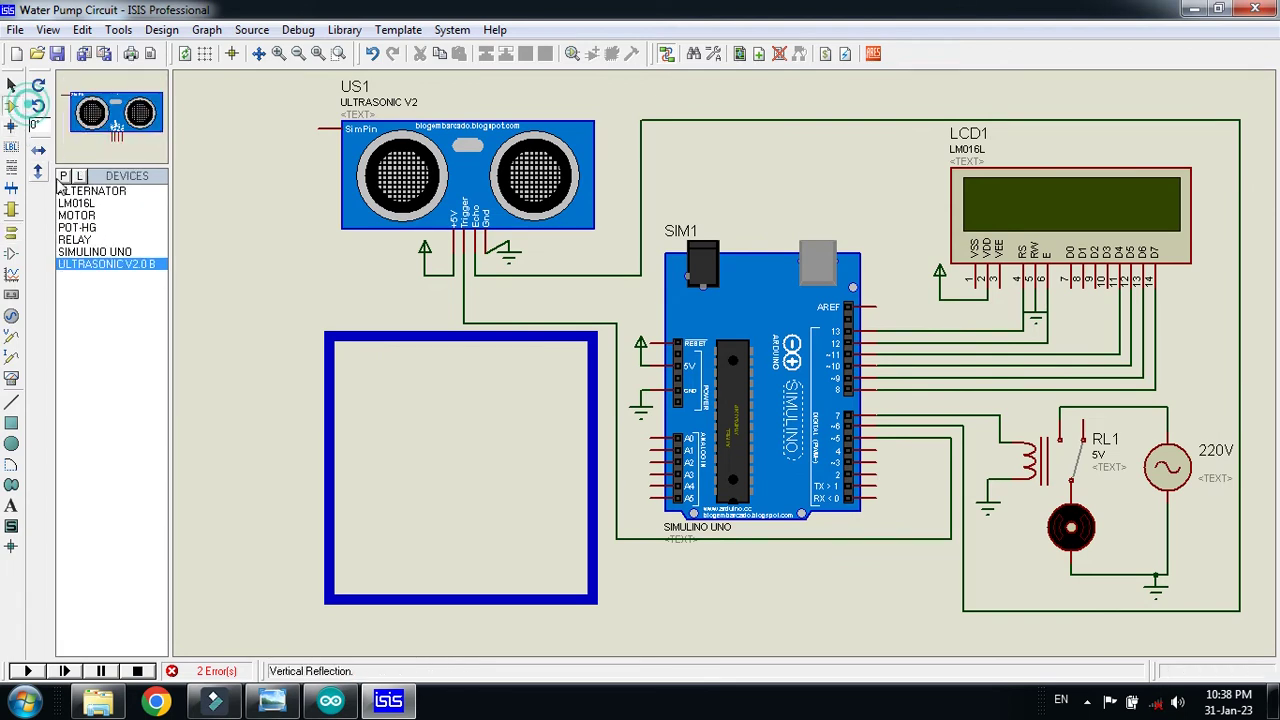
click(78, 215)
click(80, 227)
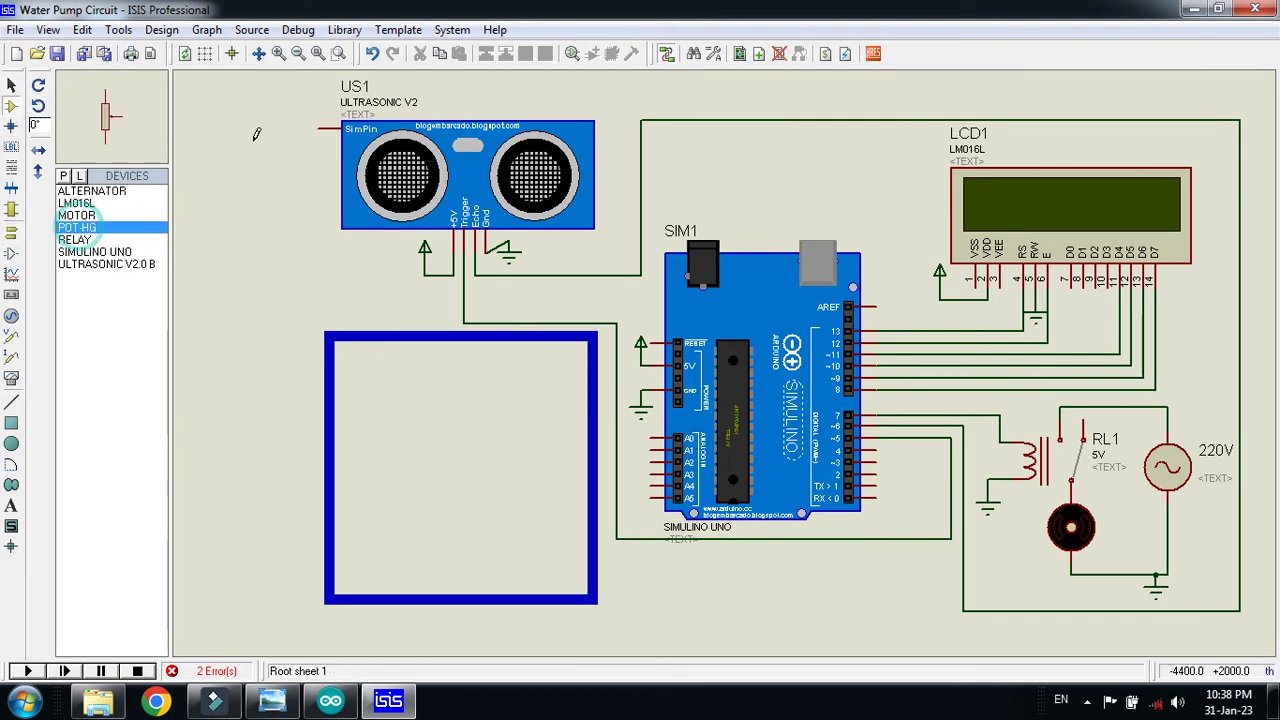
click(285, 130)
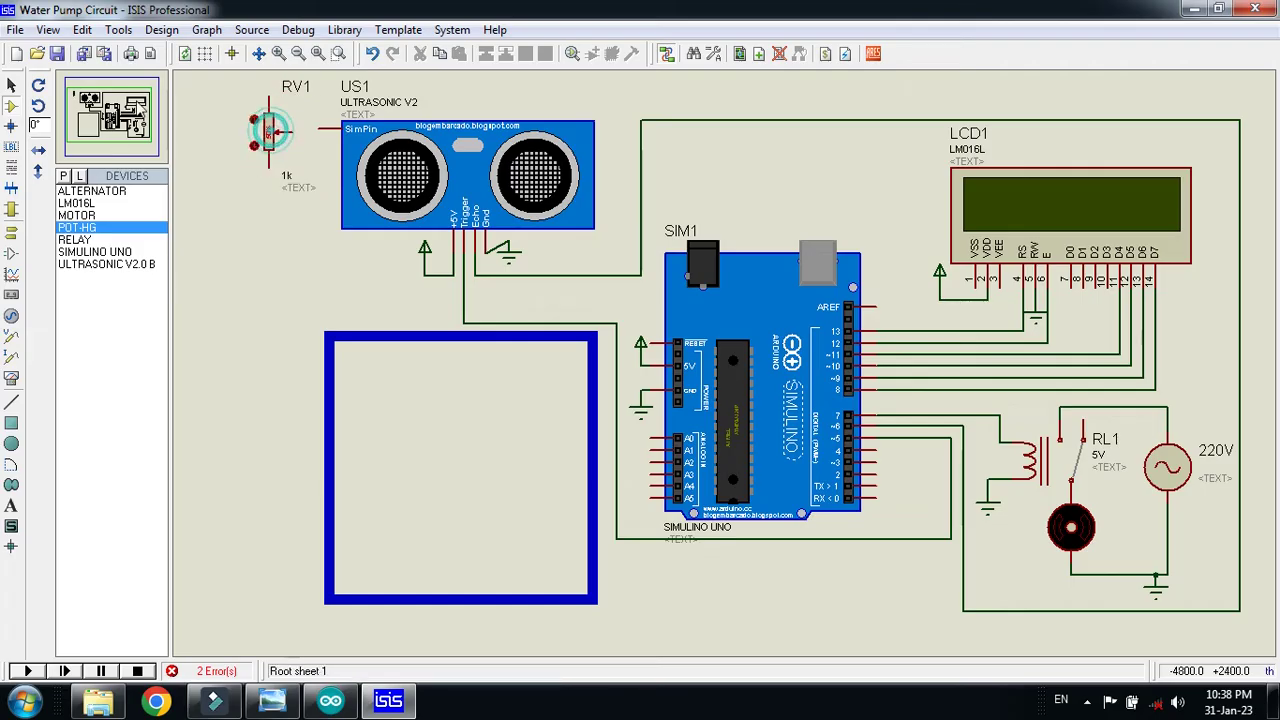
Place a POWER terminal directly on the potentiometer's upper pin
click(11, 232)
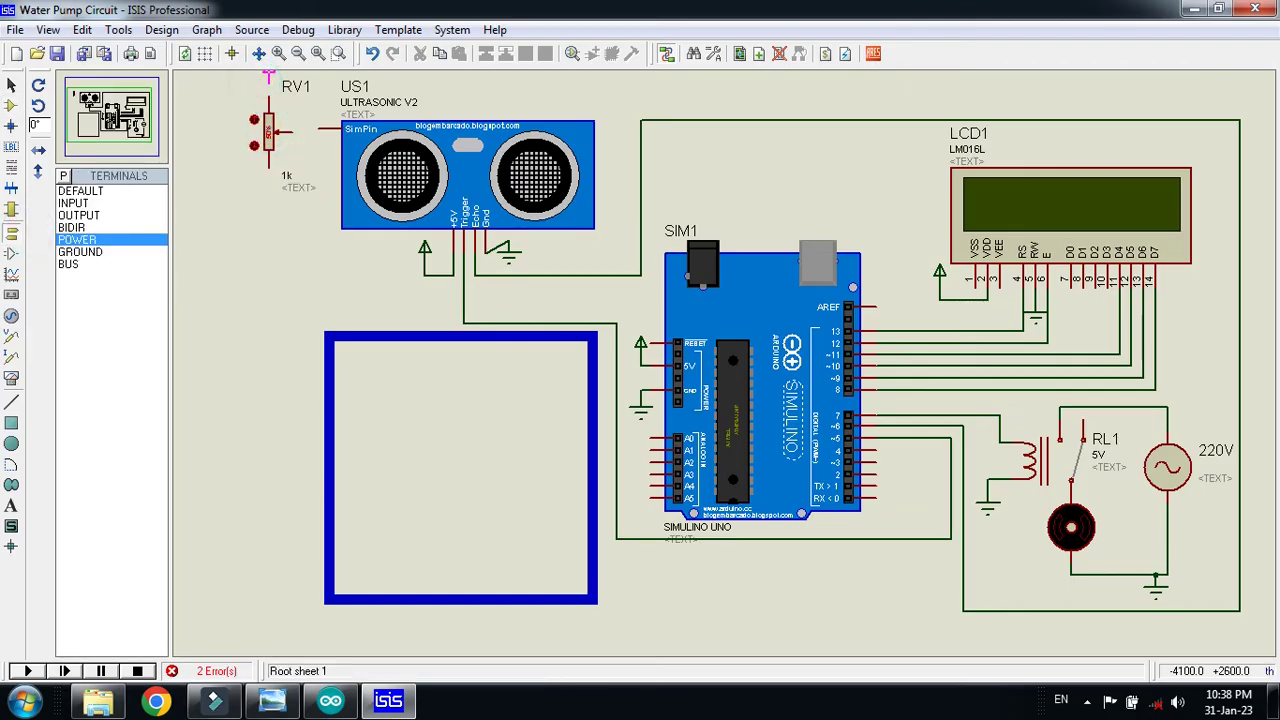
click(272, 81)
click(270, 92)
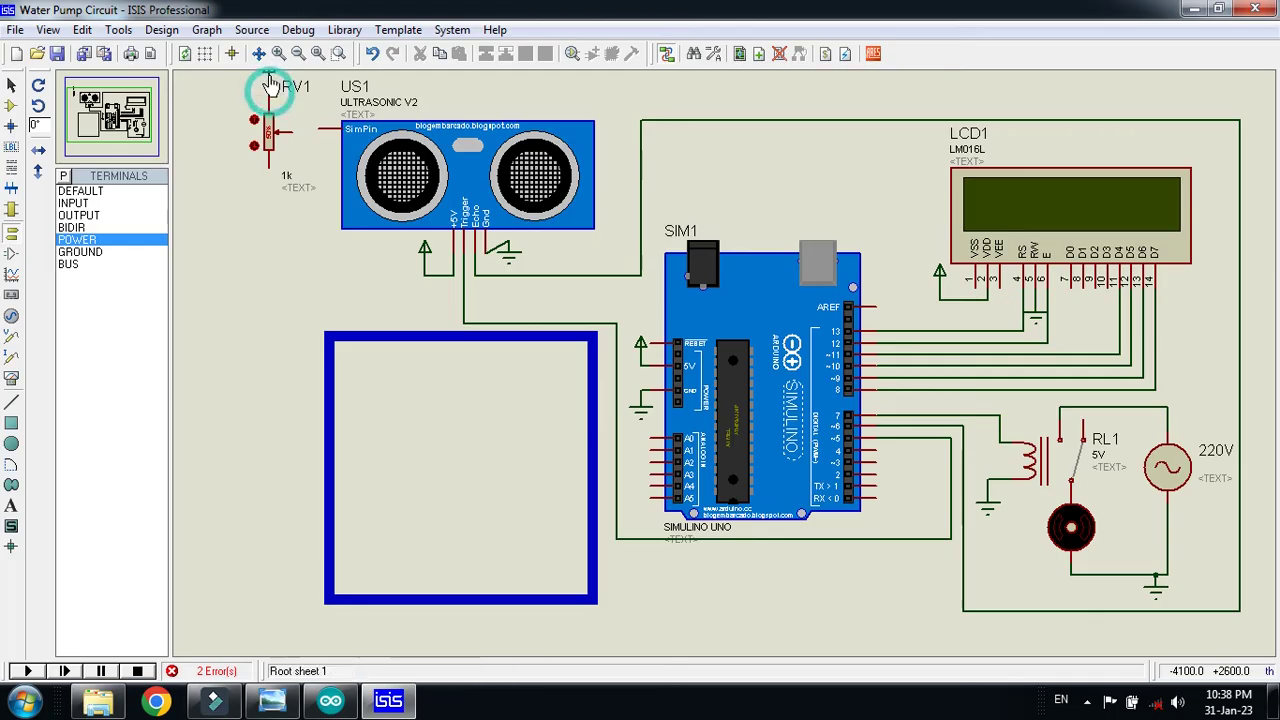
click(268, 74)
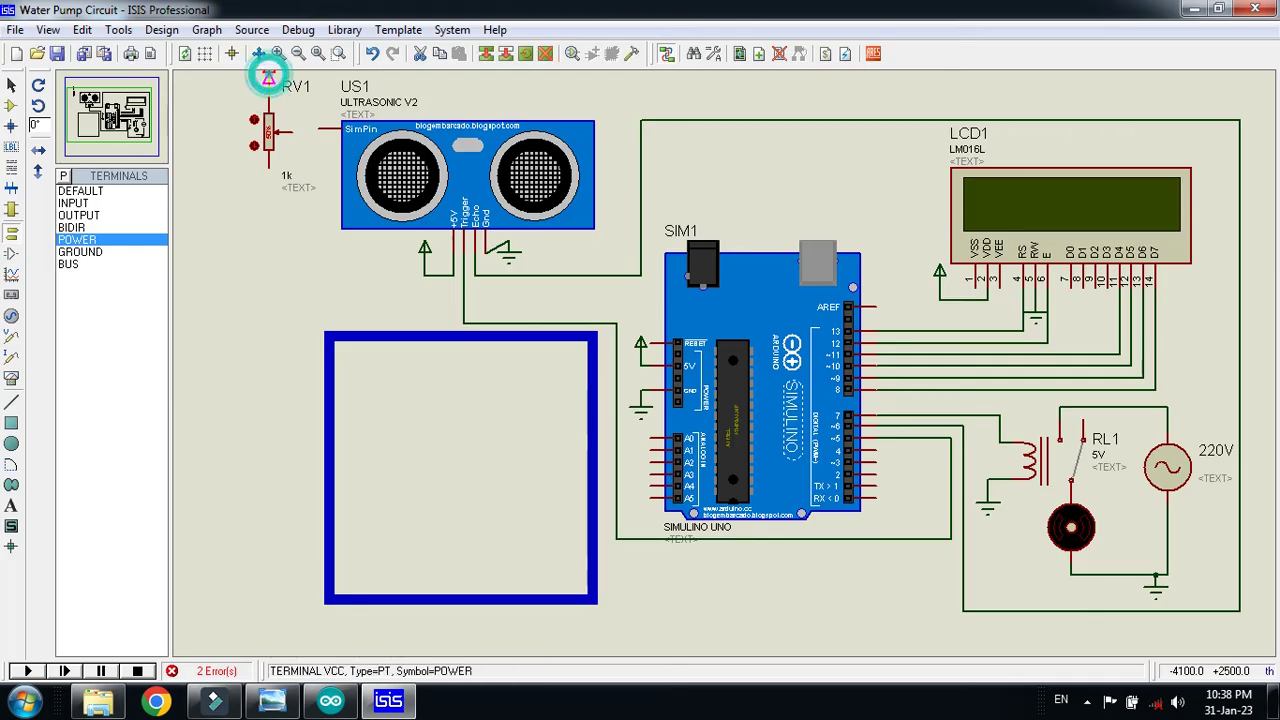
Attach a GROUND terminal to the potentiometer's lower pin and wire its wiper to the ultrasonic sensor's SimPin
click(80, 251)
click(261, 224)
click(268, 192)
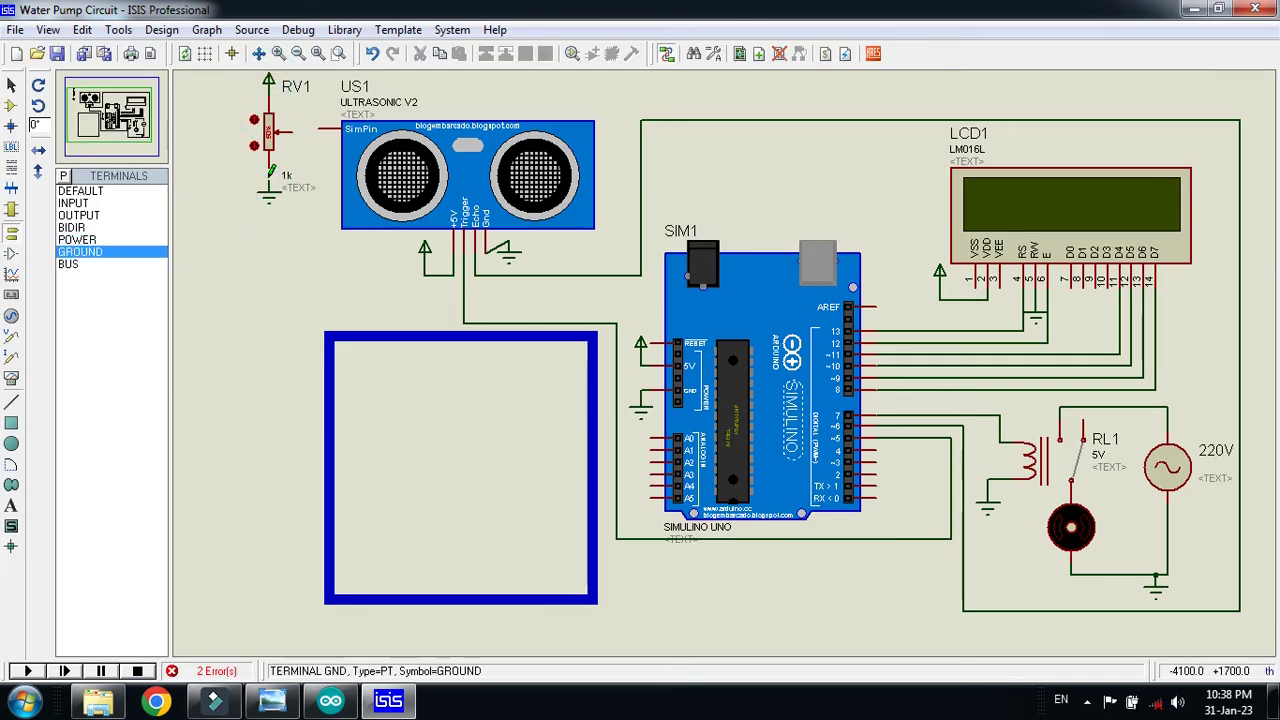
click(269, 198)
drag(269, 198, 269, 187)
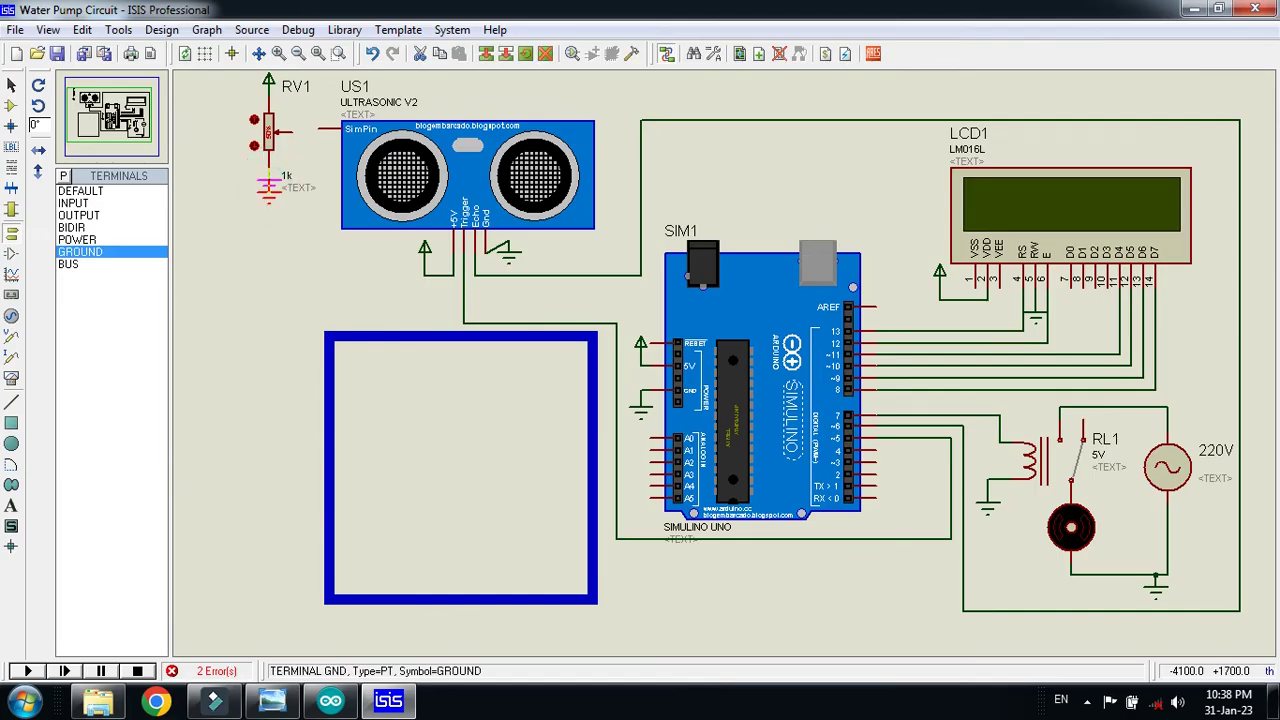
click(235, 171)
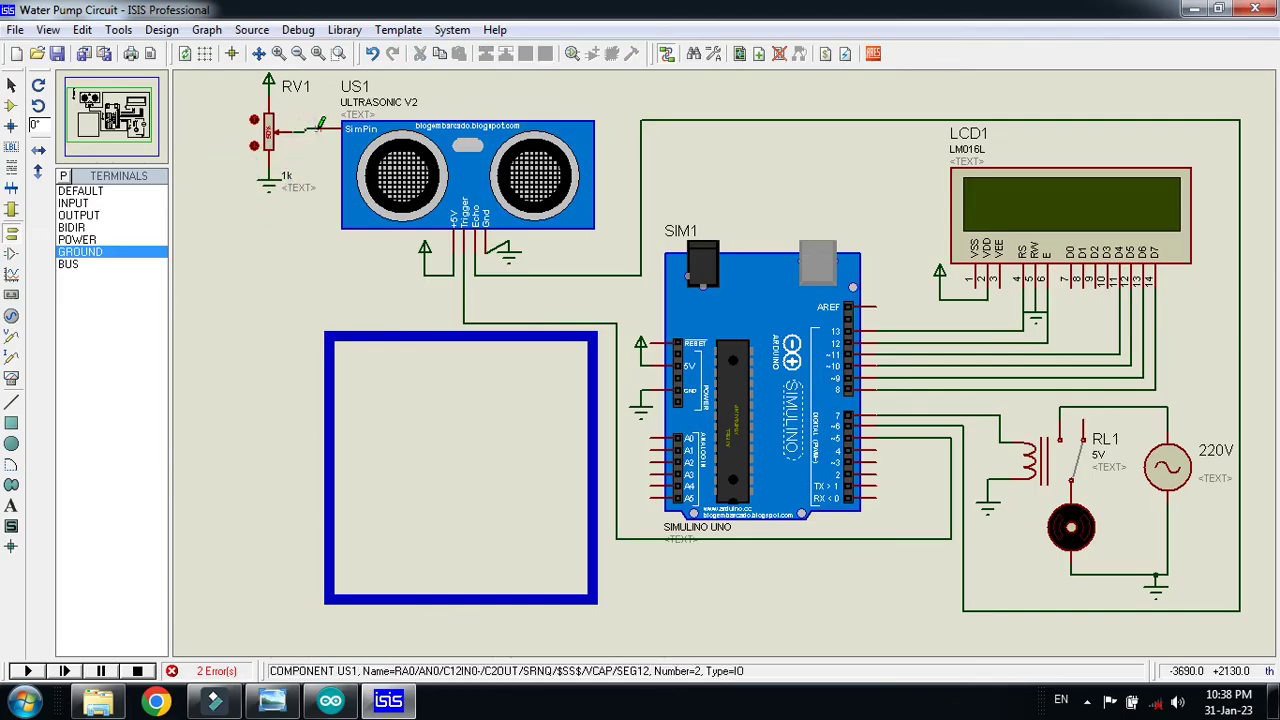
Move the horizontal section of the Trigger wire up, closer to the ultrasonic sensor, to clear space above the tank box
key(F8)
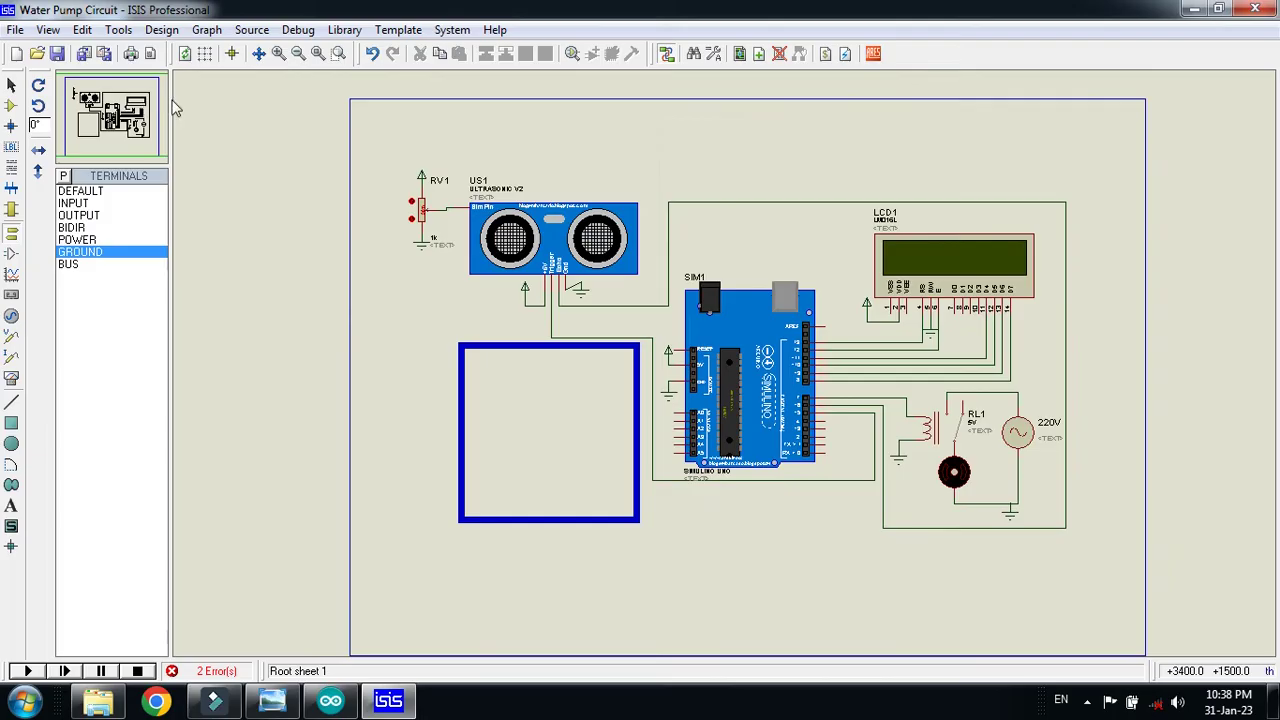
click(340, 53)
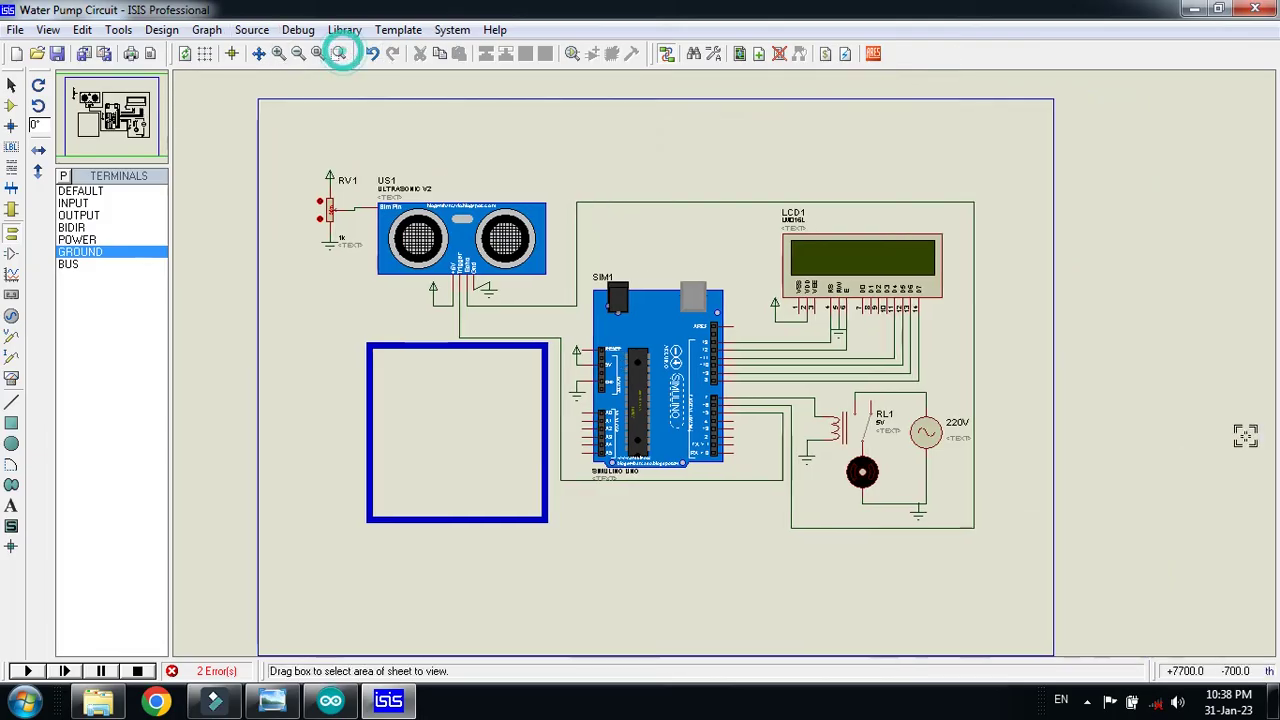
click(979, 184)
click(980, 192)
click(338, 53)
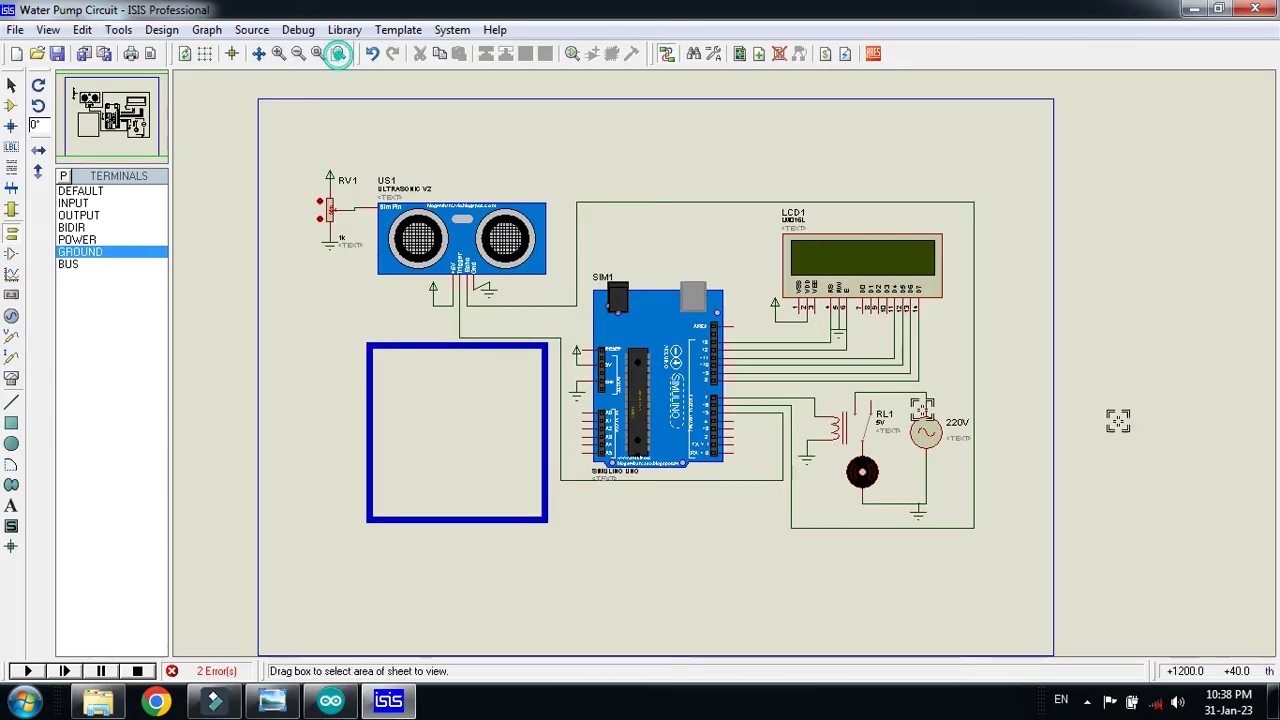
click(981, 172)
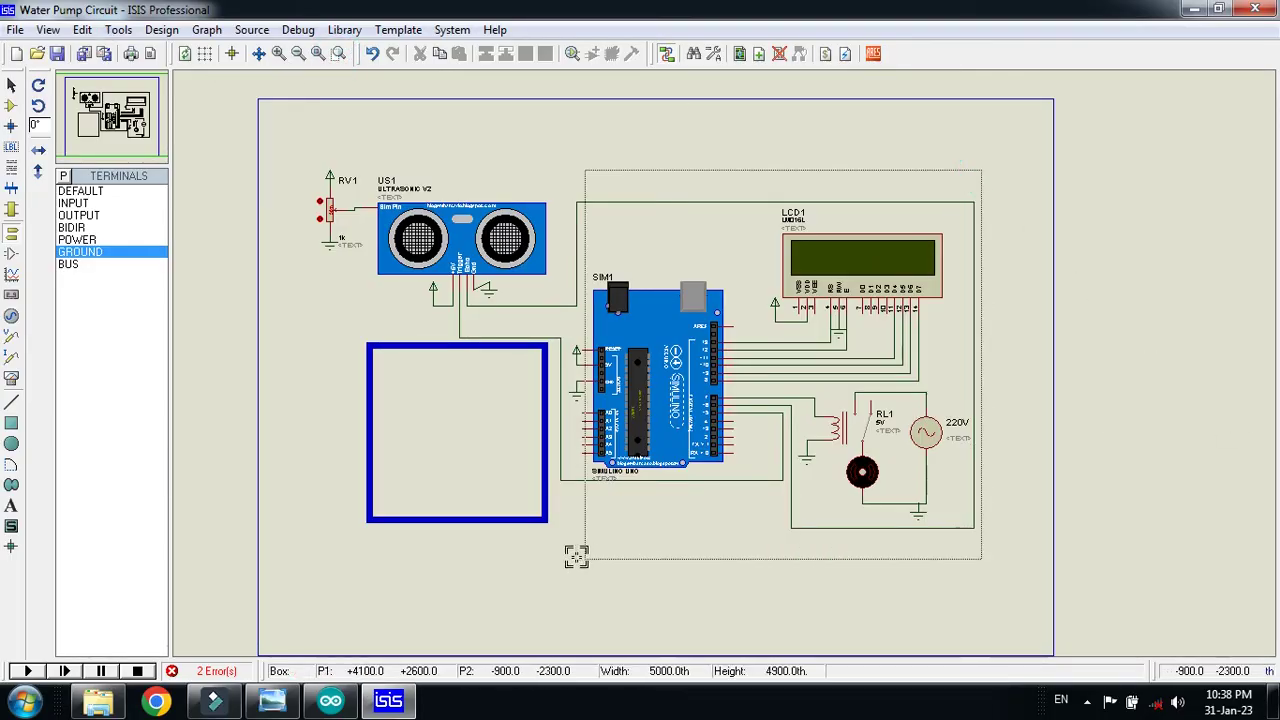
click(309, 542)
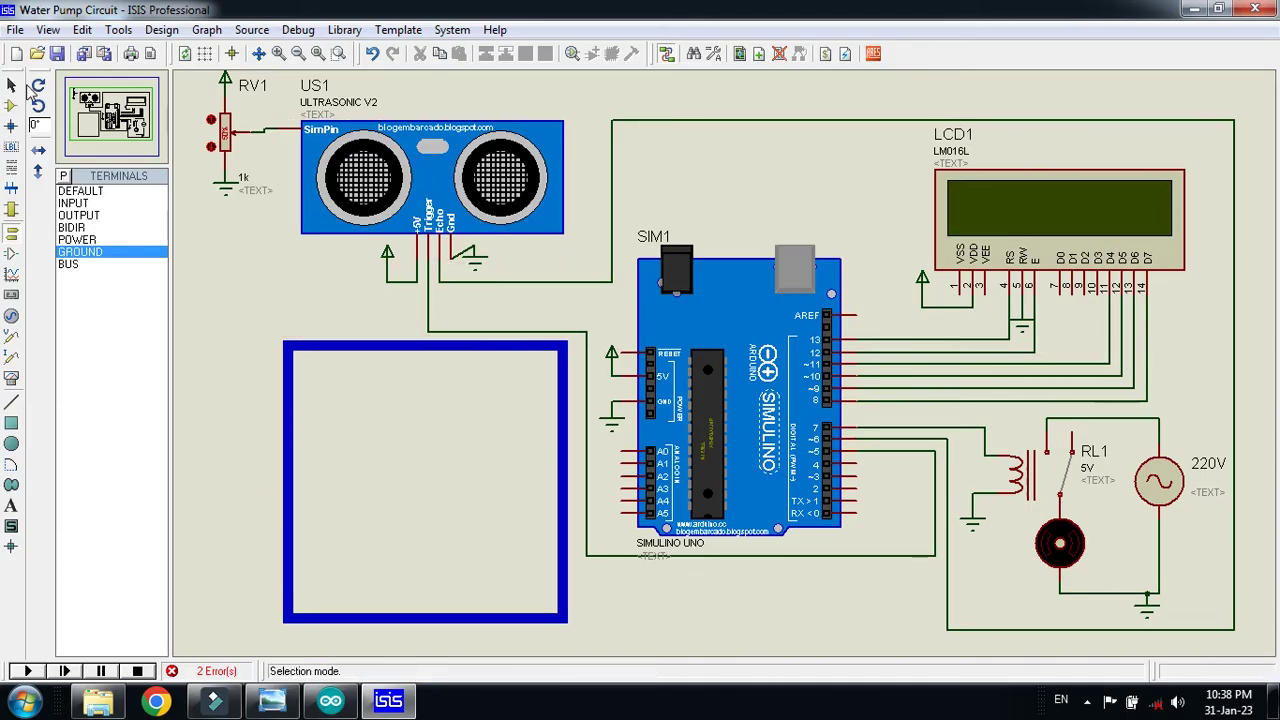
right_click(512, 328)
click(558, 335)
click(489, 292)
Stretch the upper edge of the blue tank box up to just below the Trigger wire and save the design
right_click(438, 343)
drag(423, 345, 423, 305)
click(237, 318)
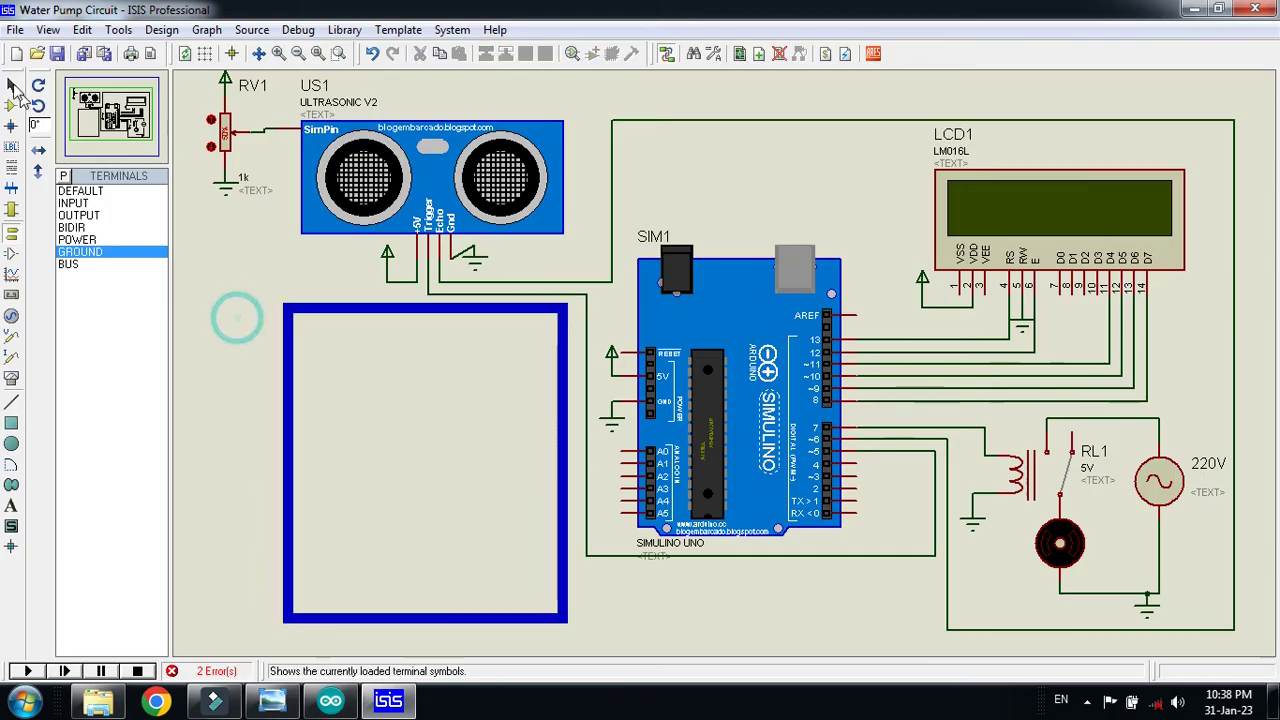
click(57, 53)
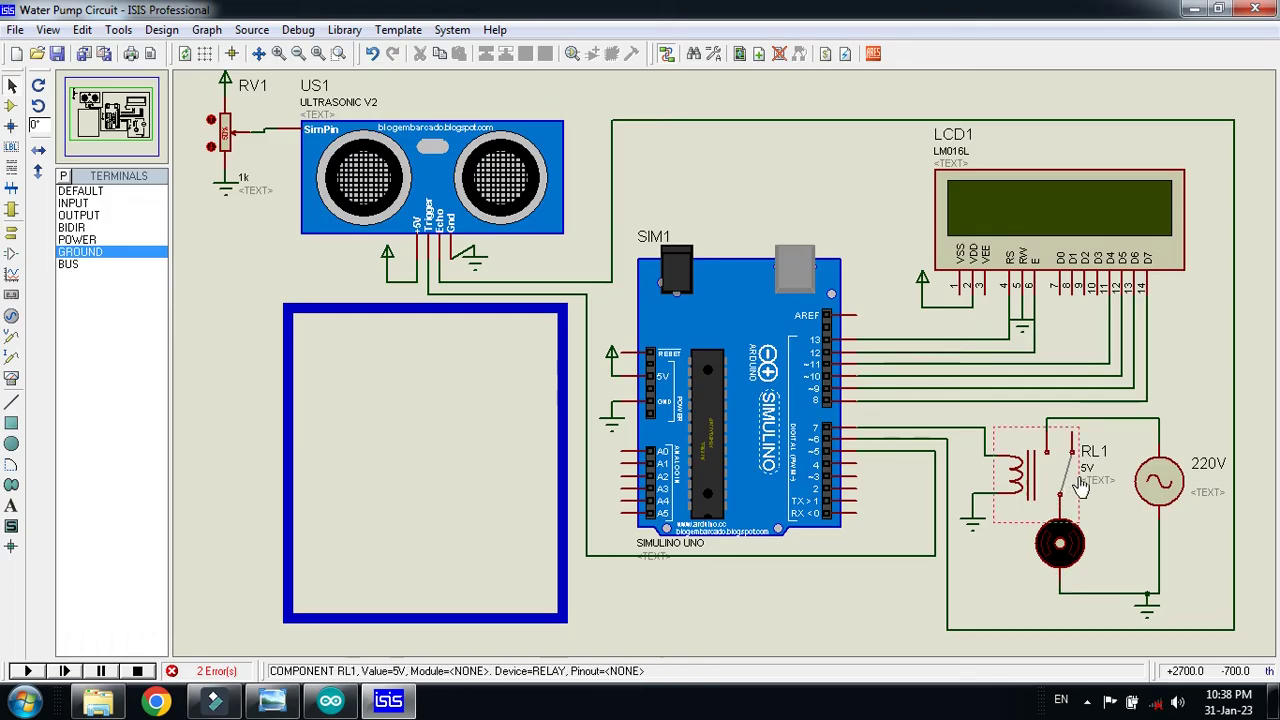
Review the LCD, trigPin, echoPin and Motor_Pin definitions in the Arduino sketch against the Proteus wiring
click(330, 700)
click(190, 143)
click(265, 232)
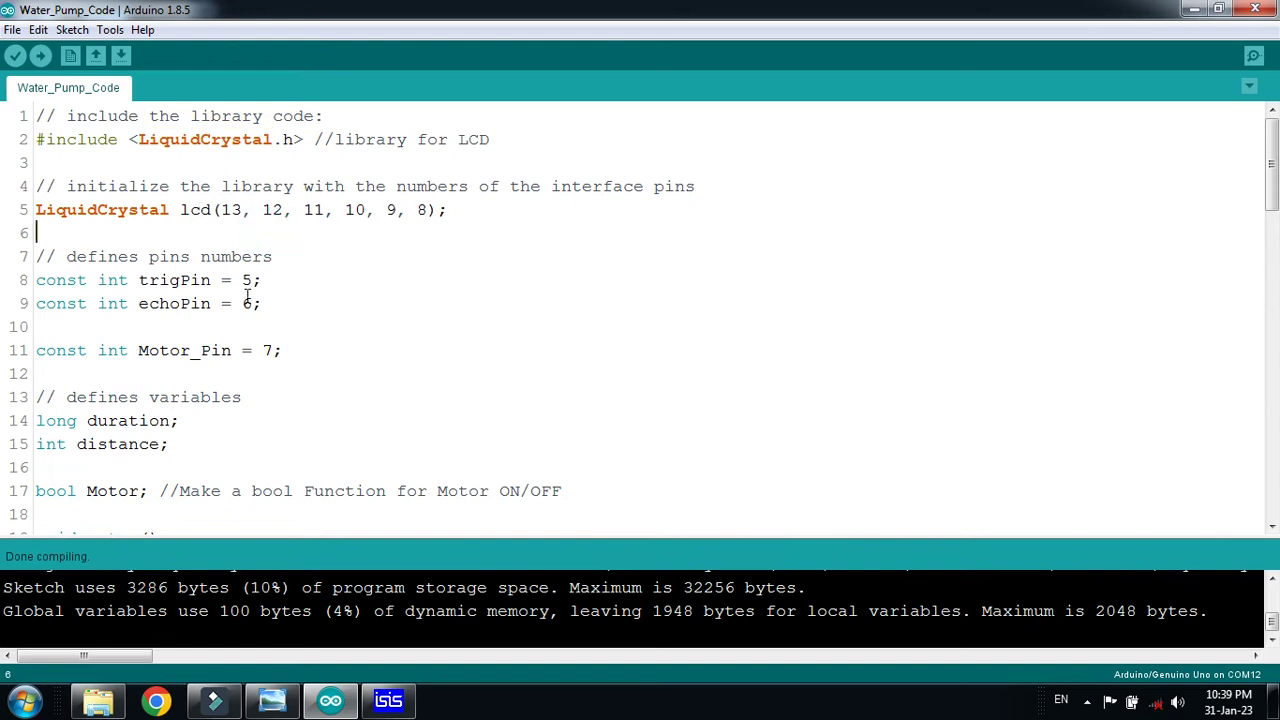
drag(277, 304, 143, 280)
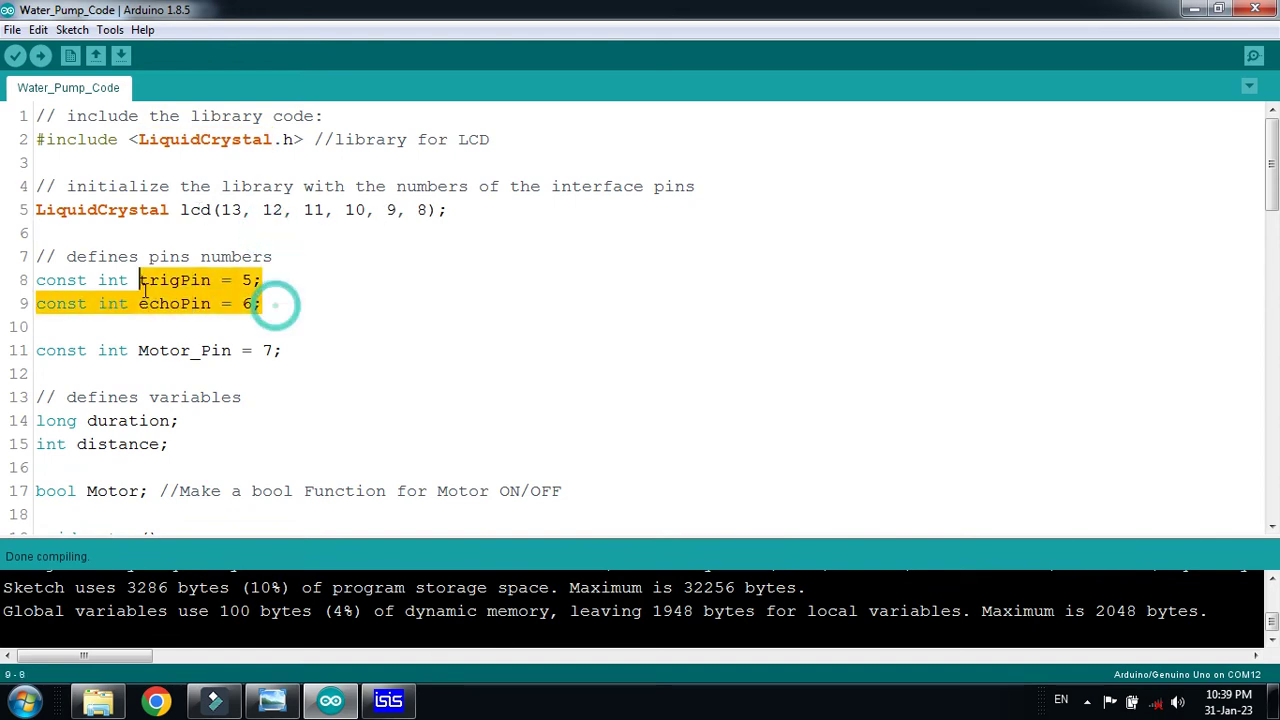
click(145, 281)
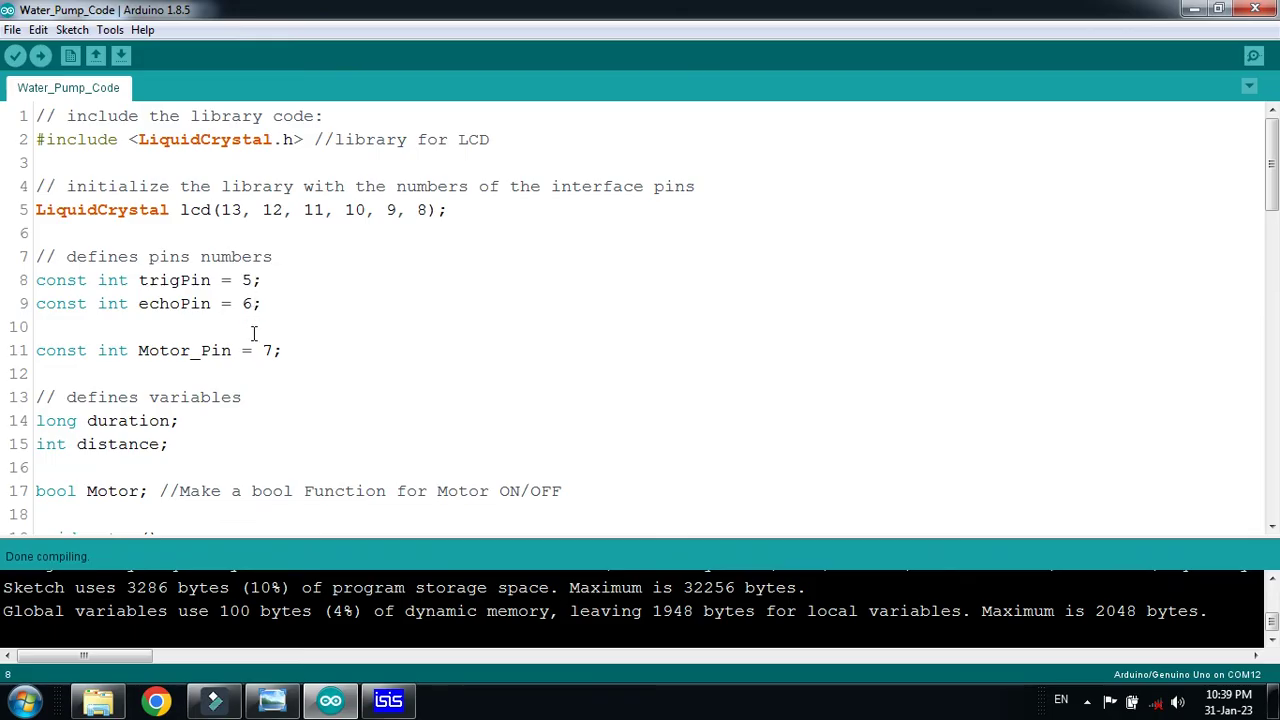
click(335, 703)
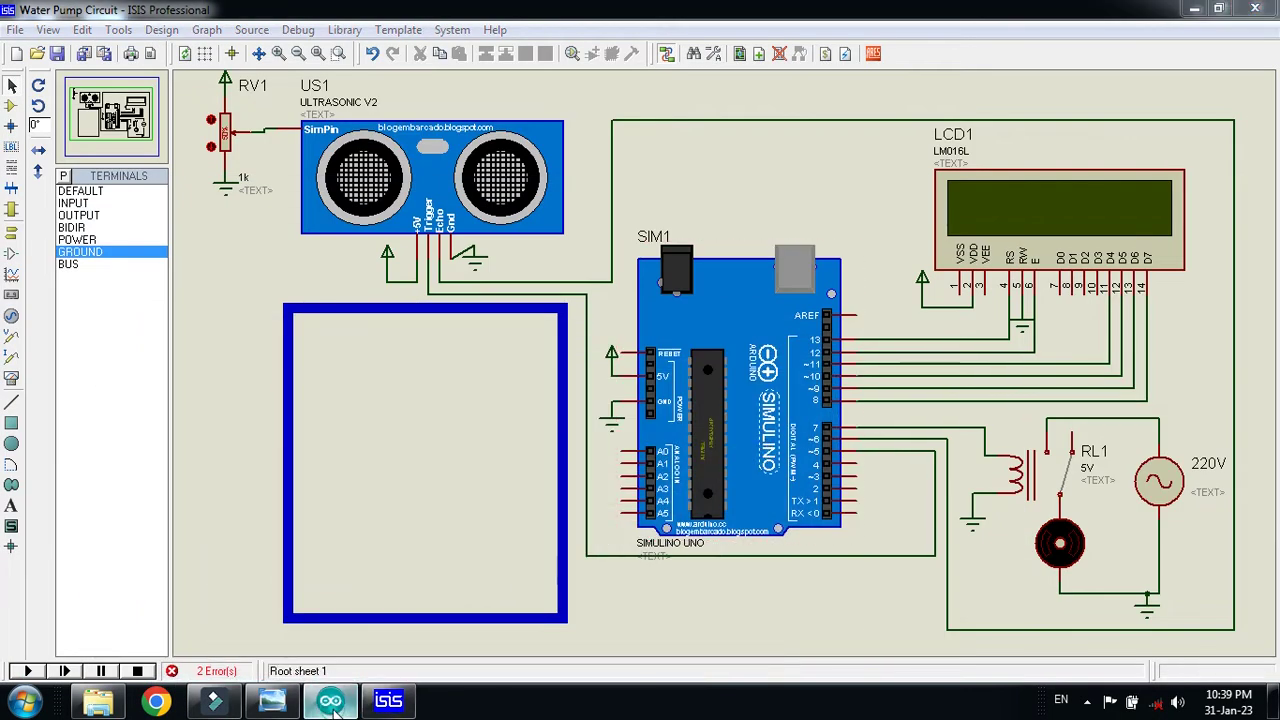
click(330, 700)
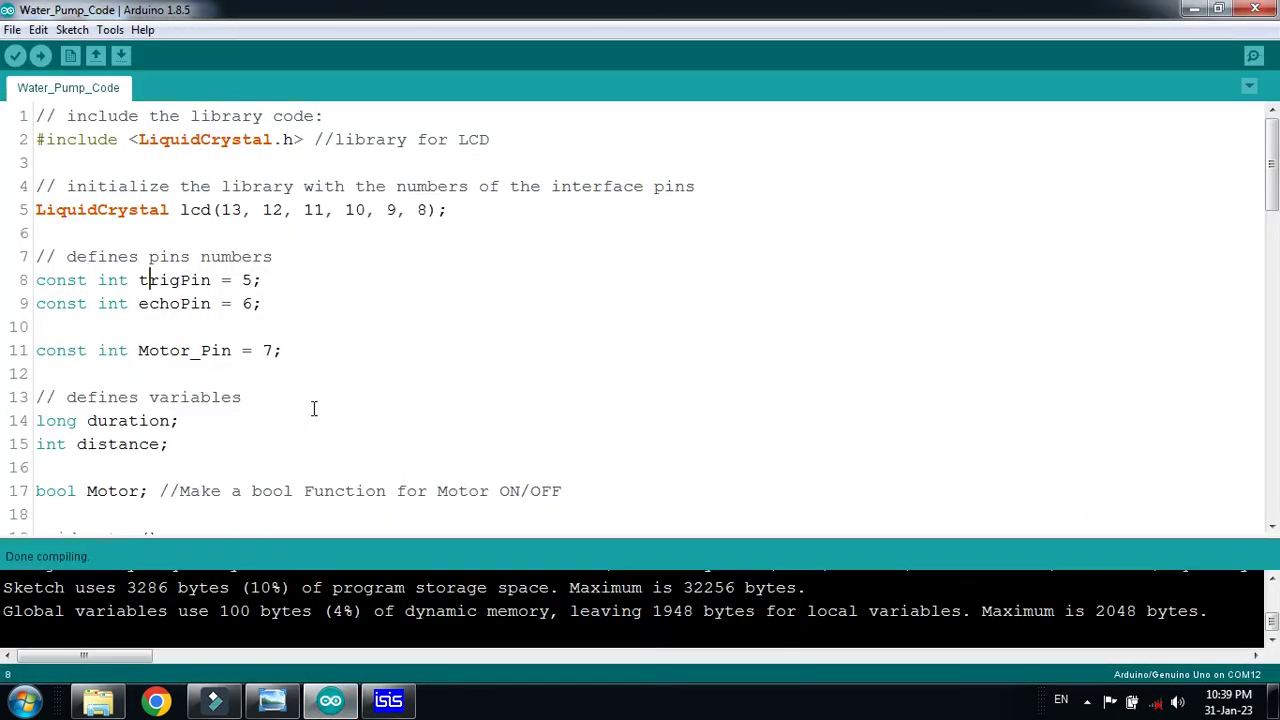
Review the duration, distance and Motor variable declarations in the Arduino sketch and check the relay wire on pin 7 in Proteus
click(330, 700)
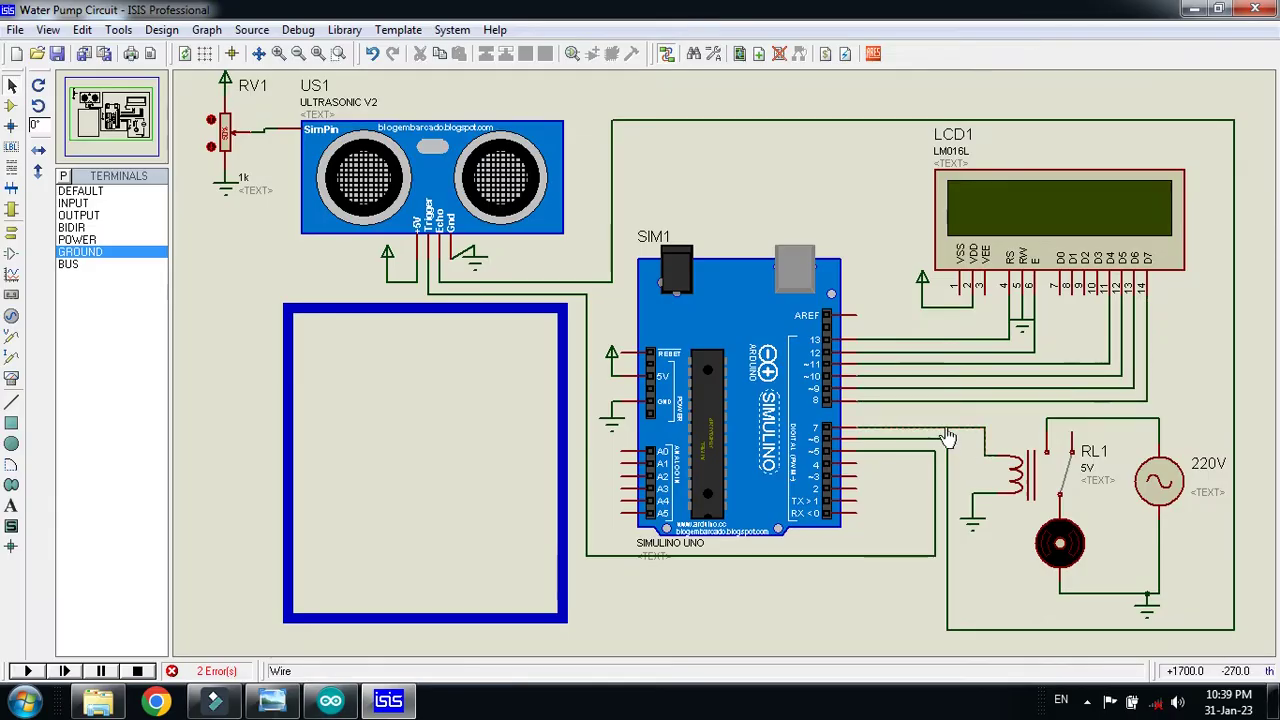
key(alt+Tab)
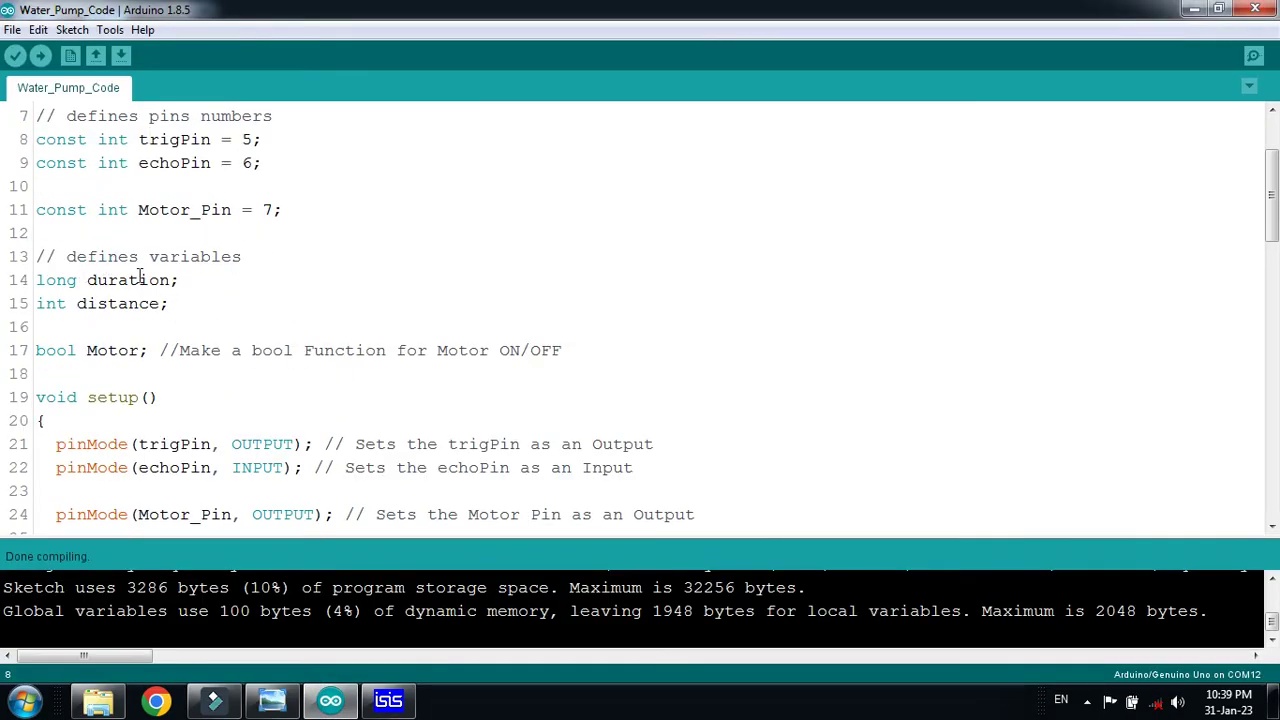
double_click(108, 280)
double_click(106, 303)
scroll(133, 315, down, 2)
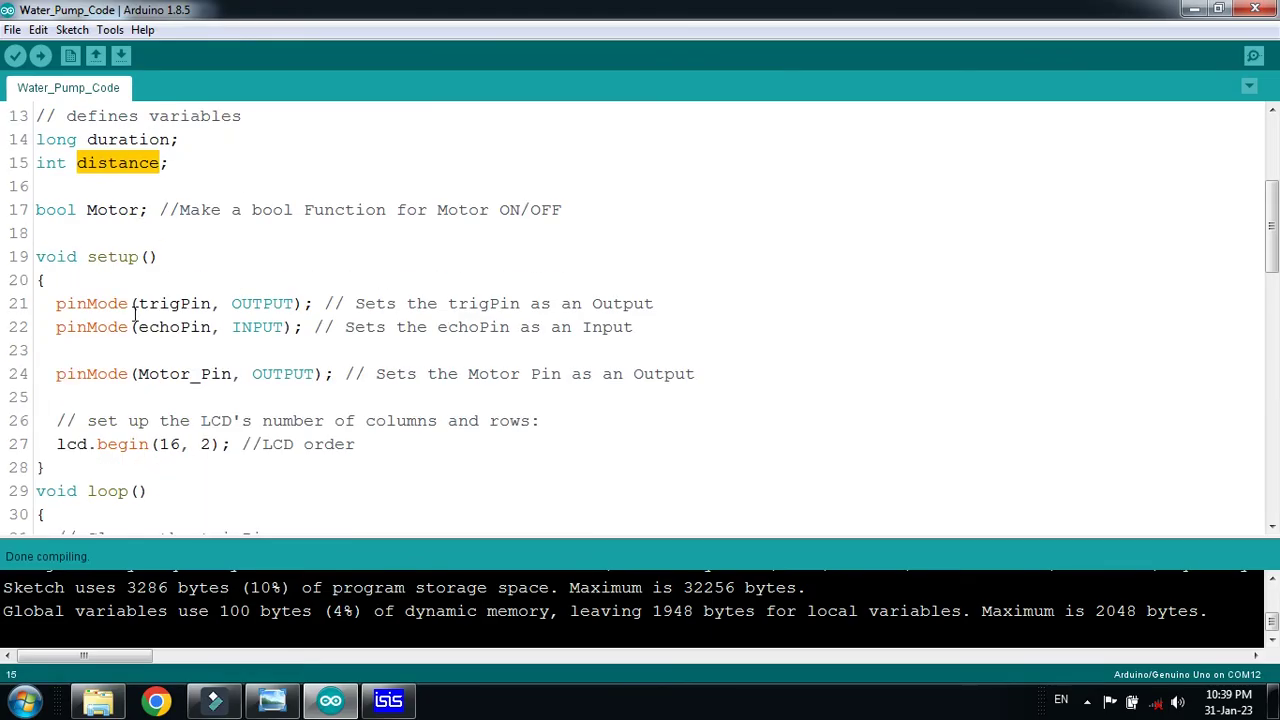
click(101, 210)
double_click(108, 210)
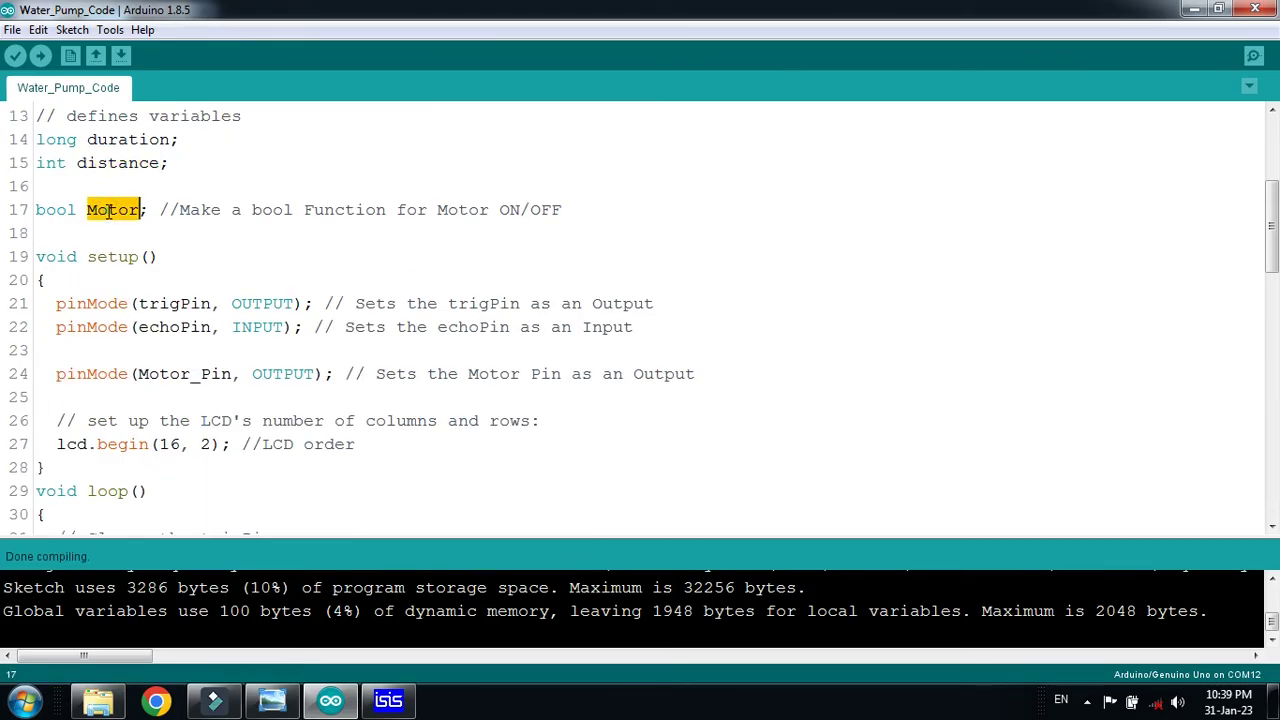
click(108, 210)
drag(86, 213, 140, 210)
click(136, 211)
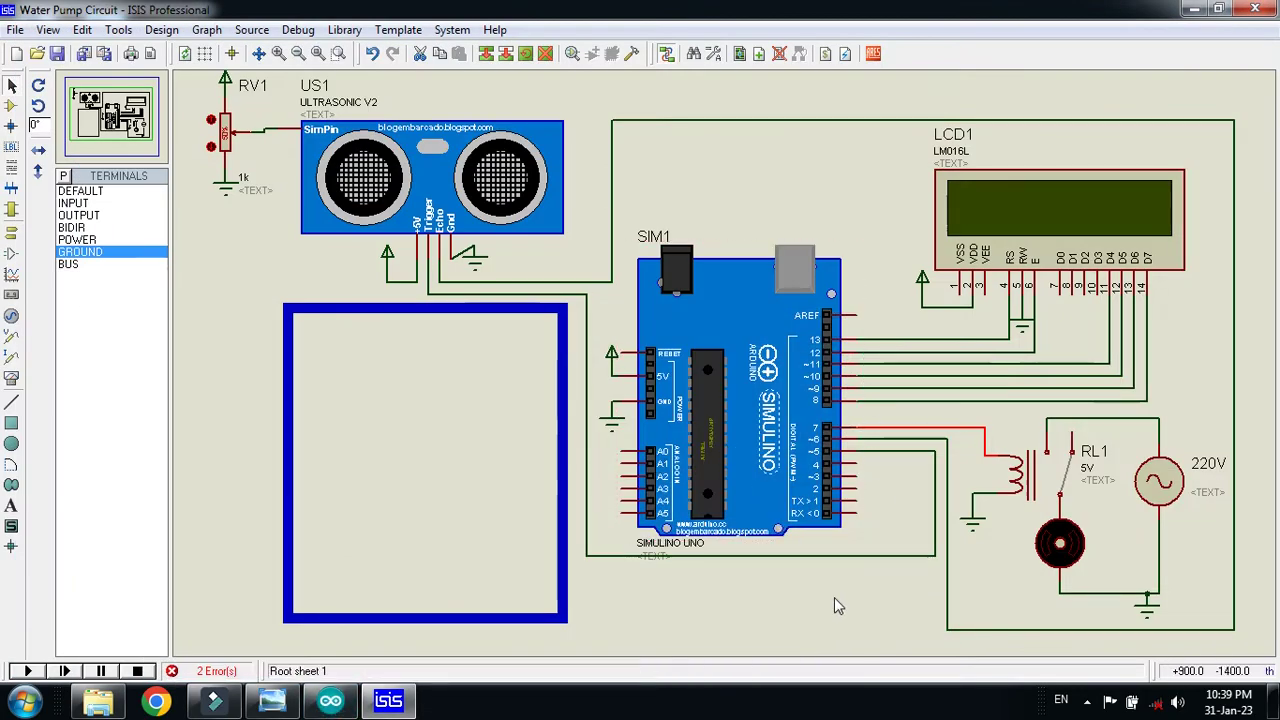
click(835, 599)
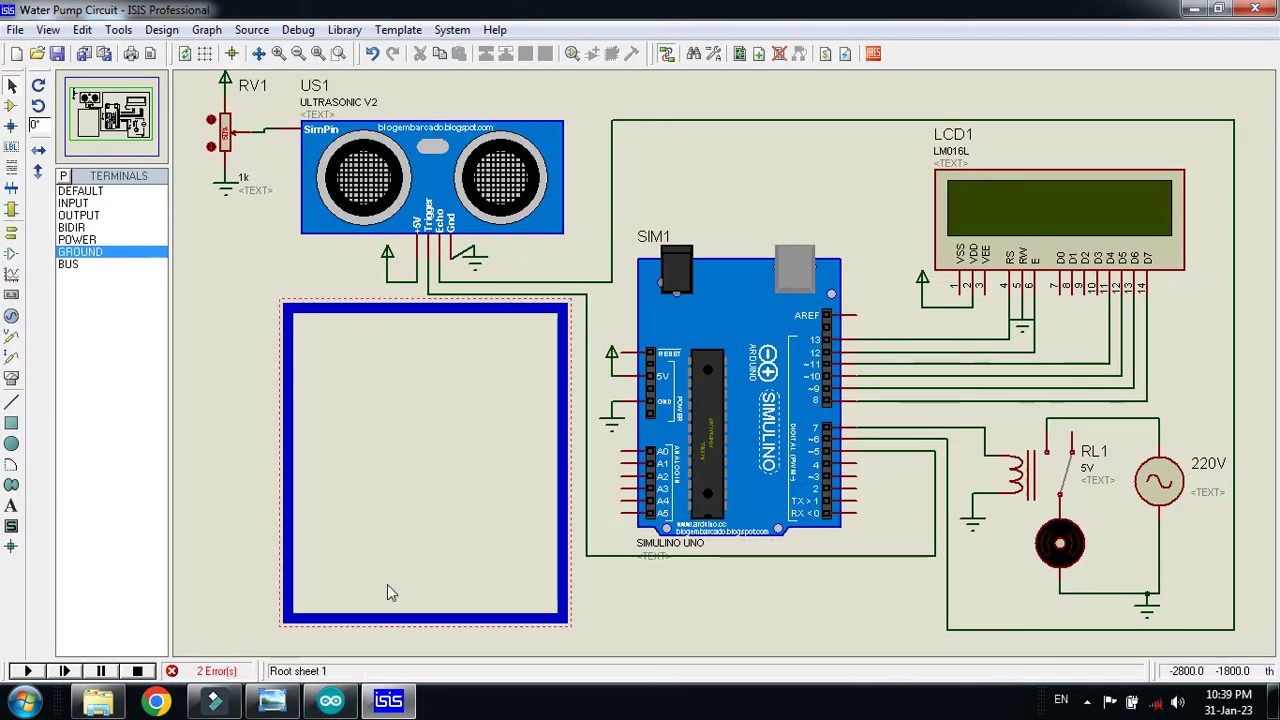
Return to the Arduino sketch and review the pinMode lines in setup() and the trigPin and echoPin pulse code in loop()
click(330, 700)
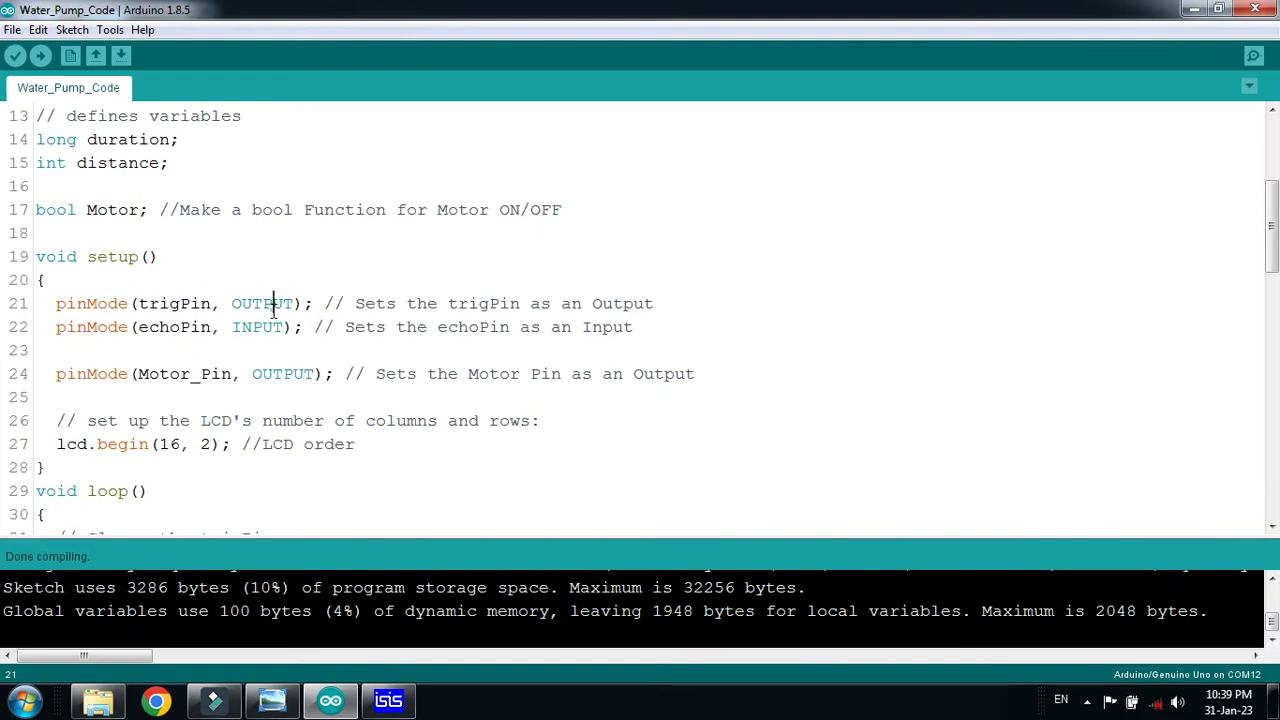
double_click(280, 374)
scroll(241, 383, down, 1)
scroll(248, 374, down, 4)
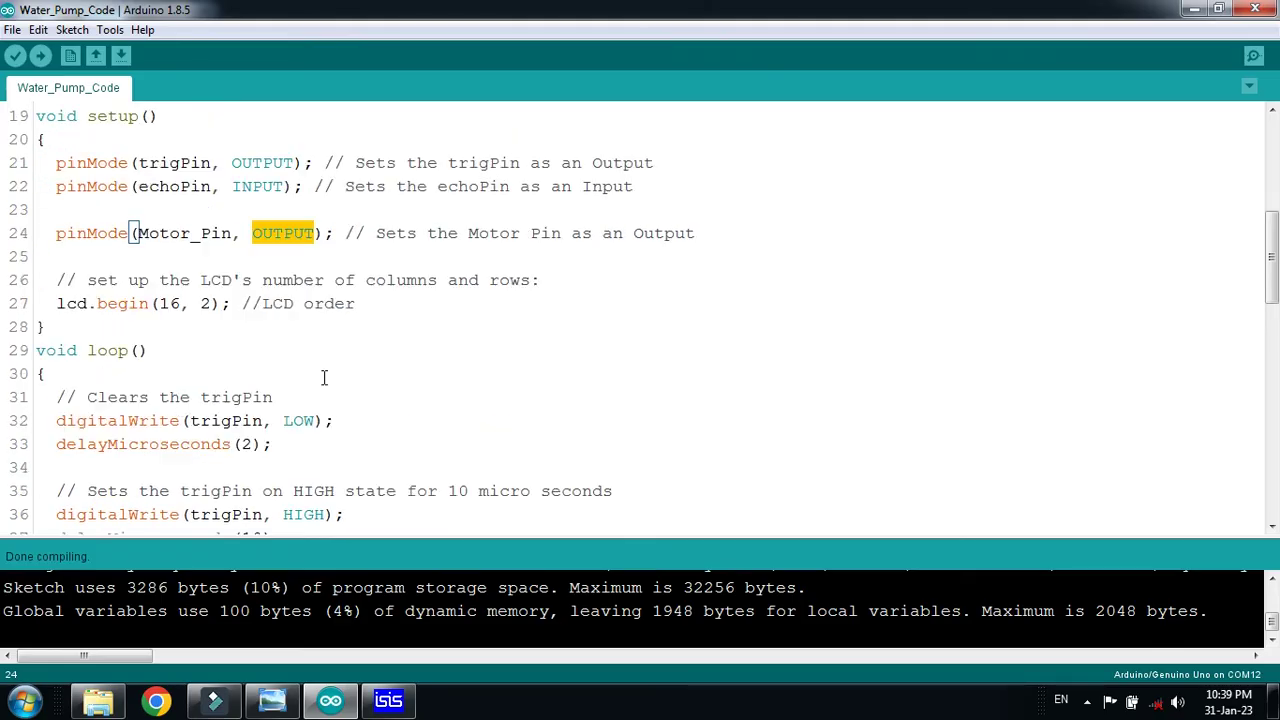
drag(55, 186, 422, 423)
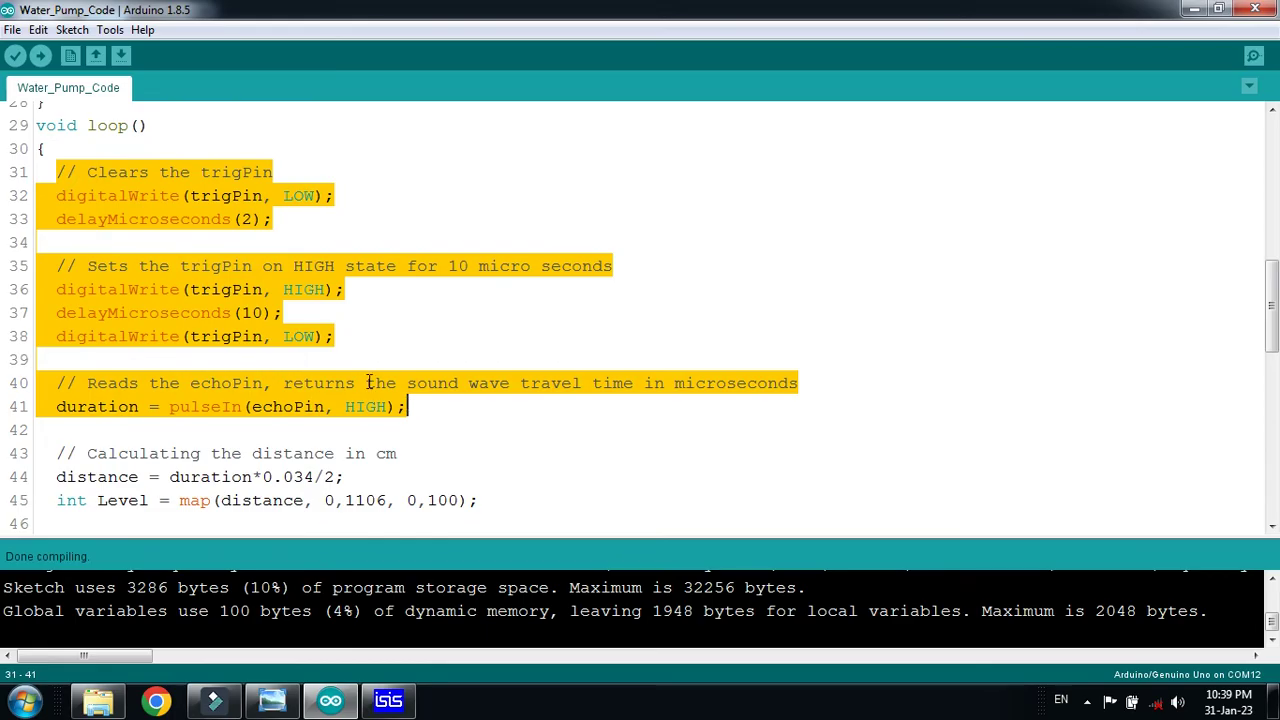
click(330, 361)
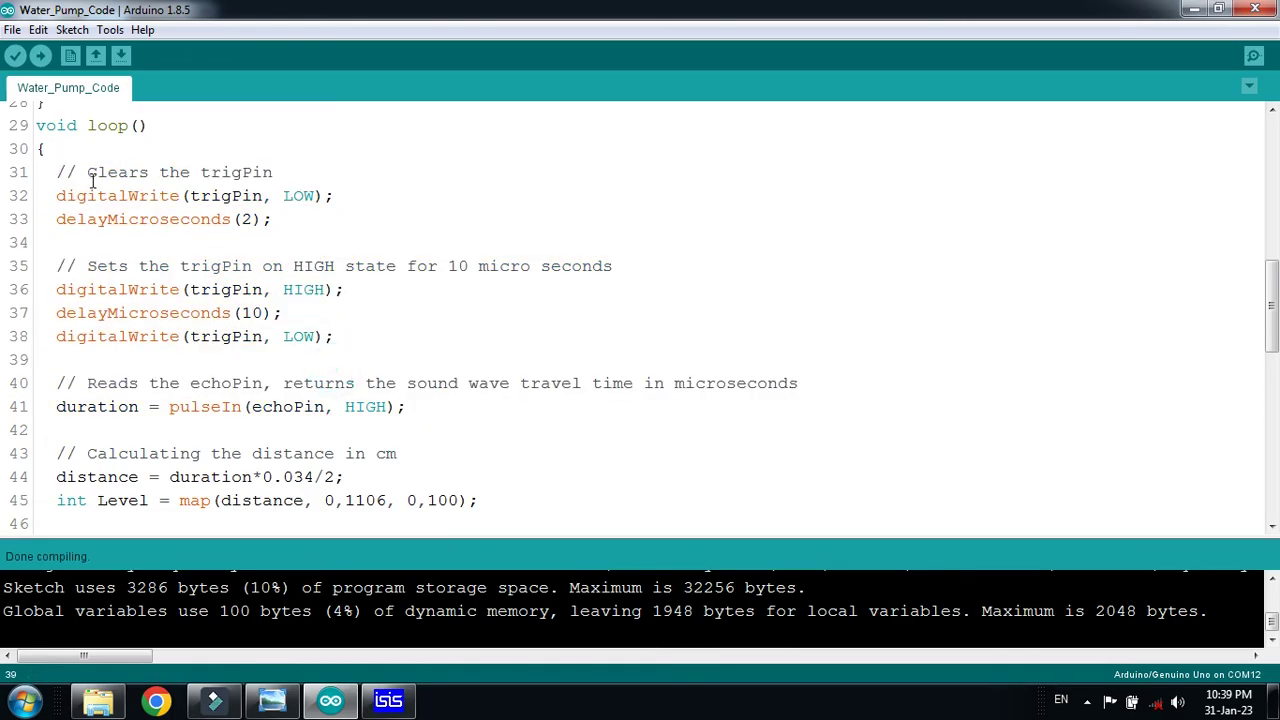
Examine how the sketch calculates distance from duration and maps it to the Level variable
double_click(94, 407)
click(86, 407)
double_click(104, 477)
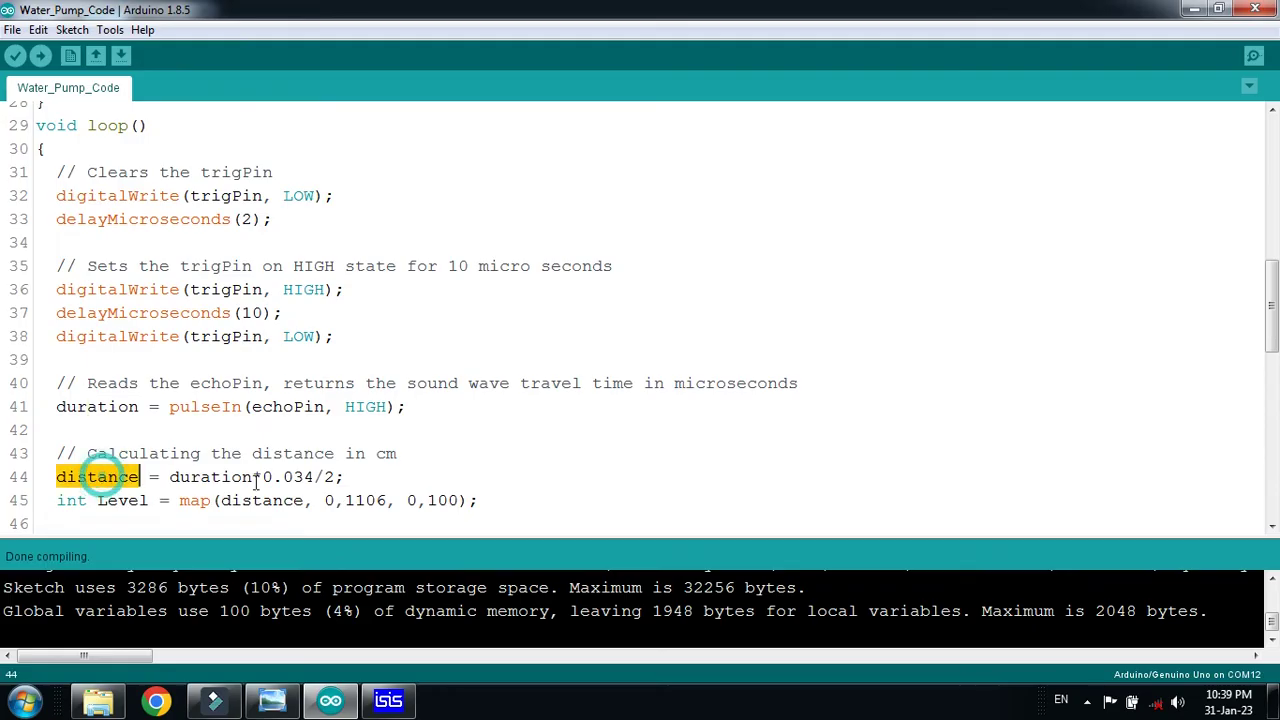
click(340, 477)
scroll(303, 477, down, 1)
scroll(303, 477, down, 1)
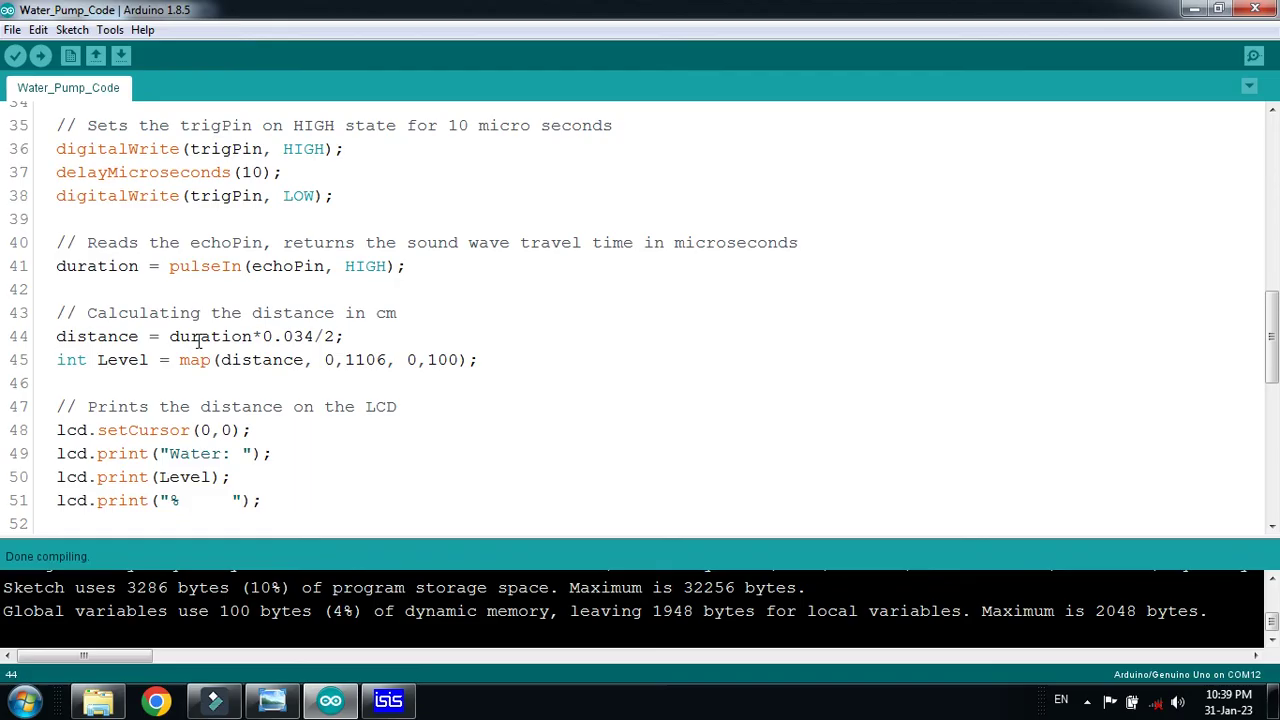
double_click(98, 336)
click(98, 336)
double_click(256, 360)
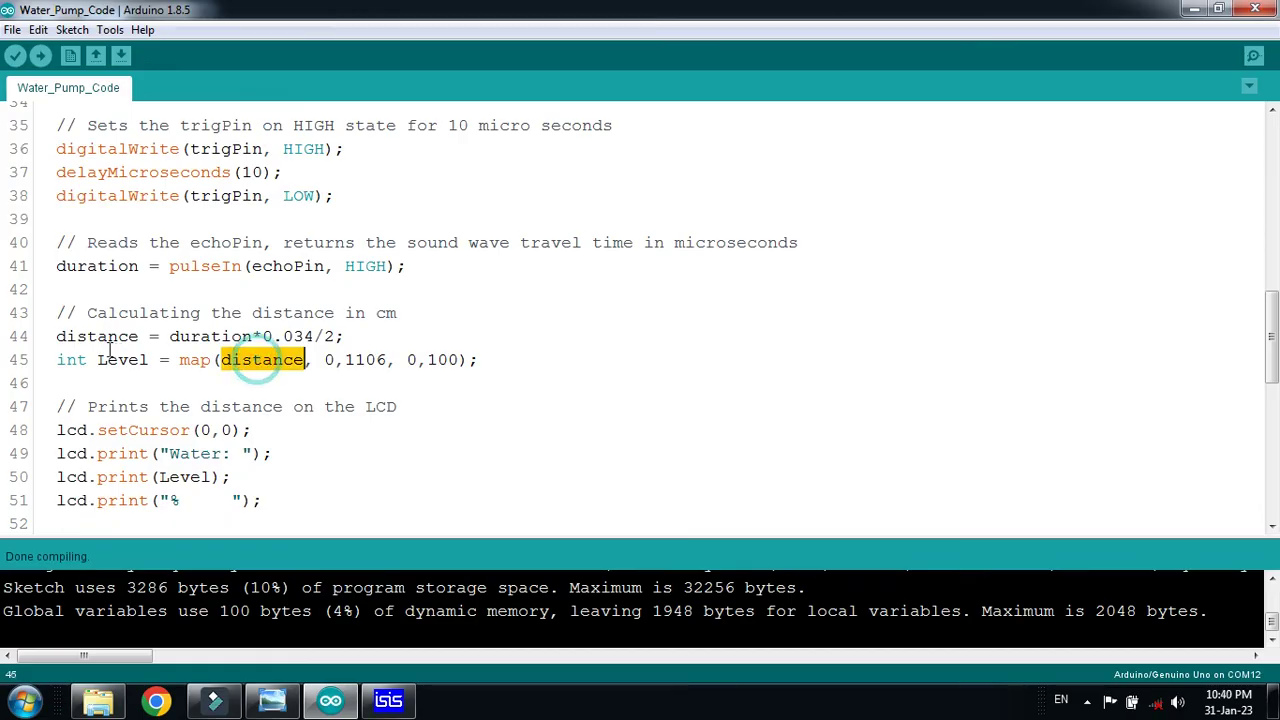
double_click(104, 336)
click(327, 360)
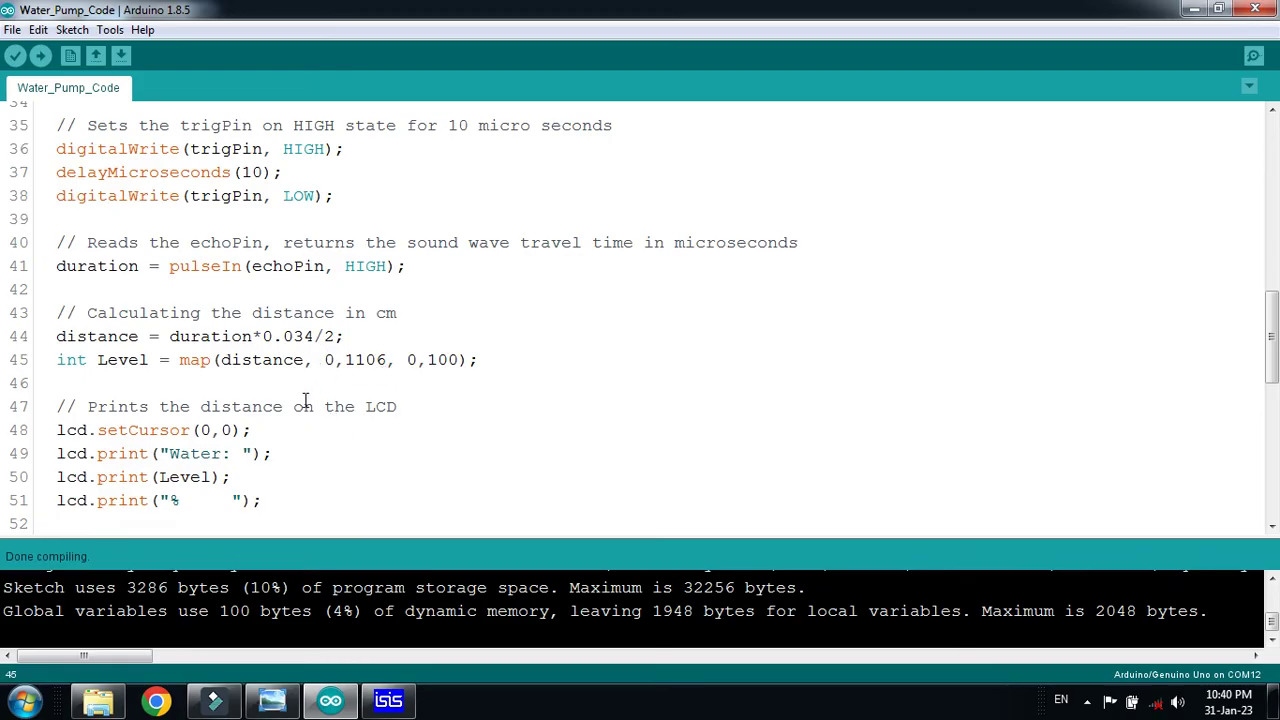
Review the setCursor and print lines that show the water Level, comparing them with the LCD in Proteus
scroll(201, 404, down, 2)
click(252, 289)
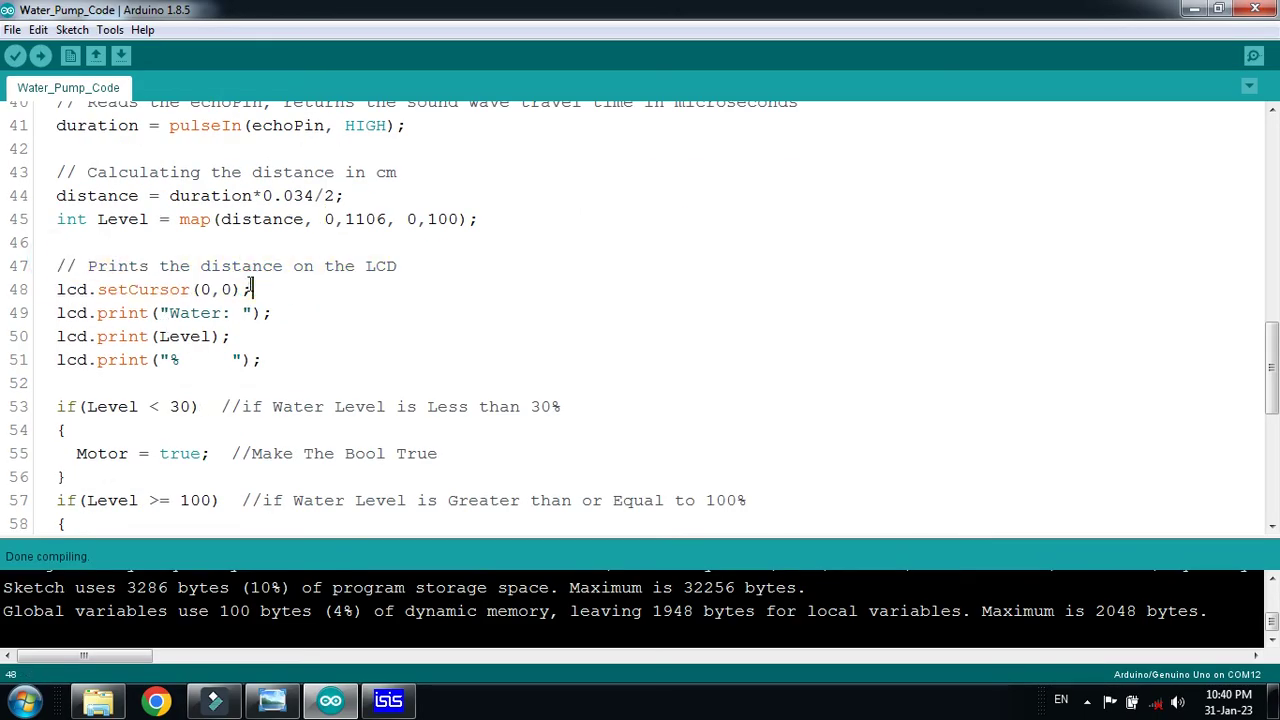
click(352, 701)
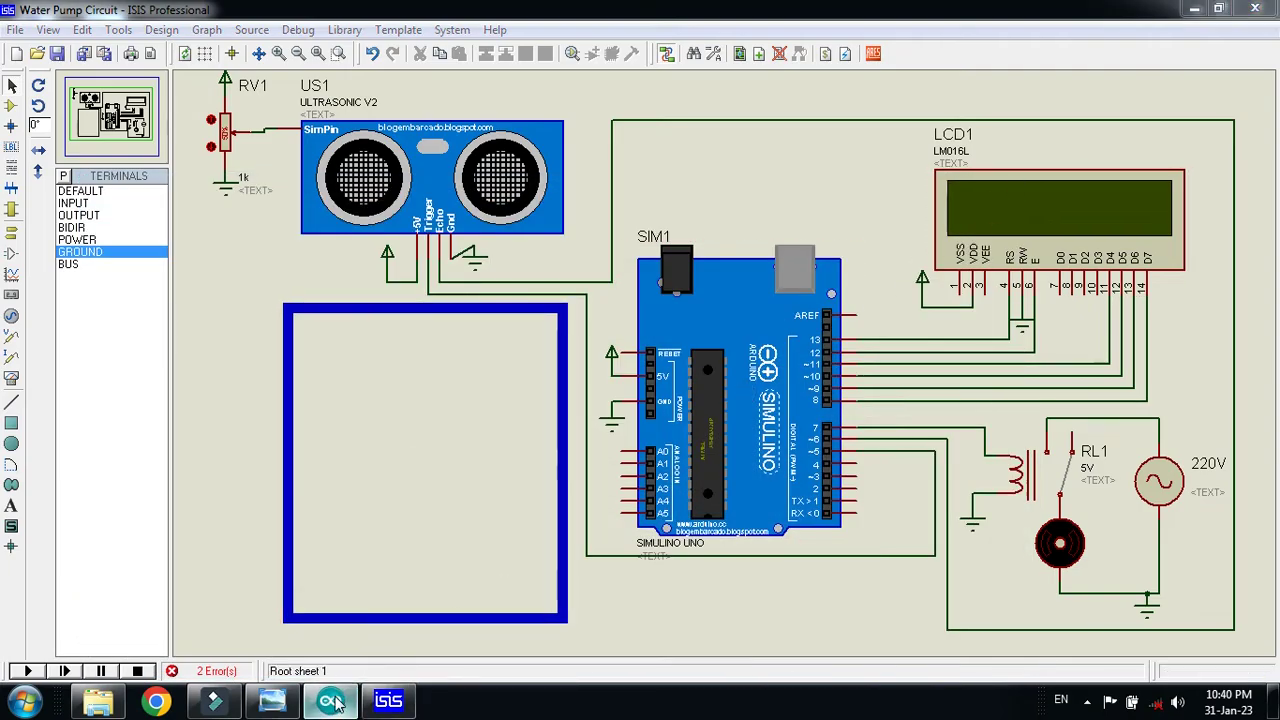
click(333, 702)
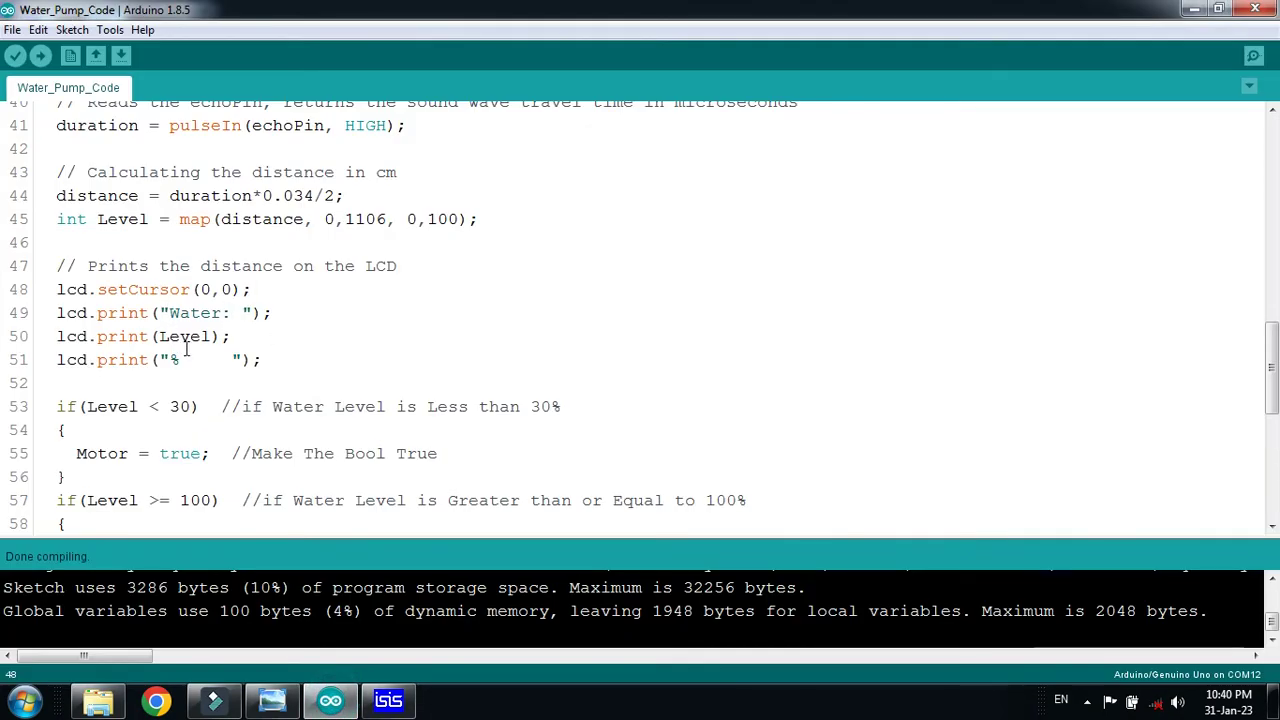
double_click(126, 219)
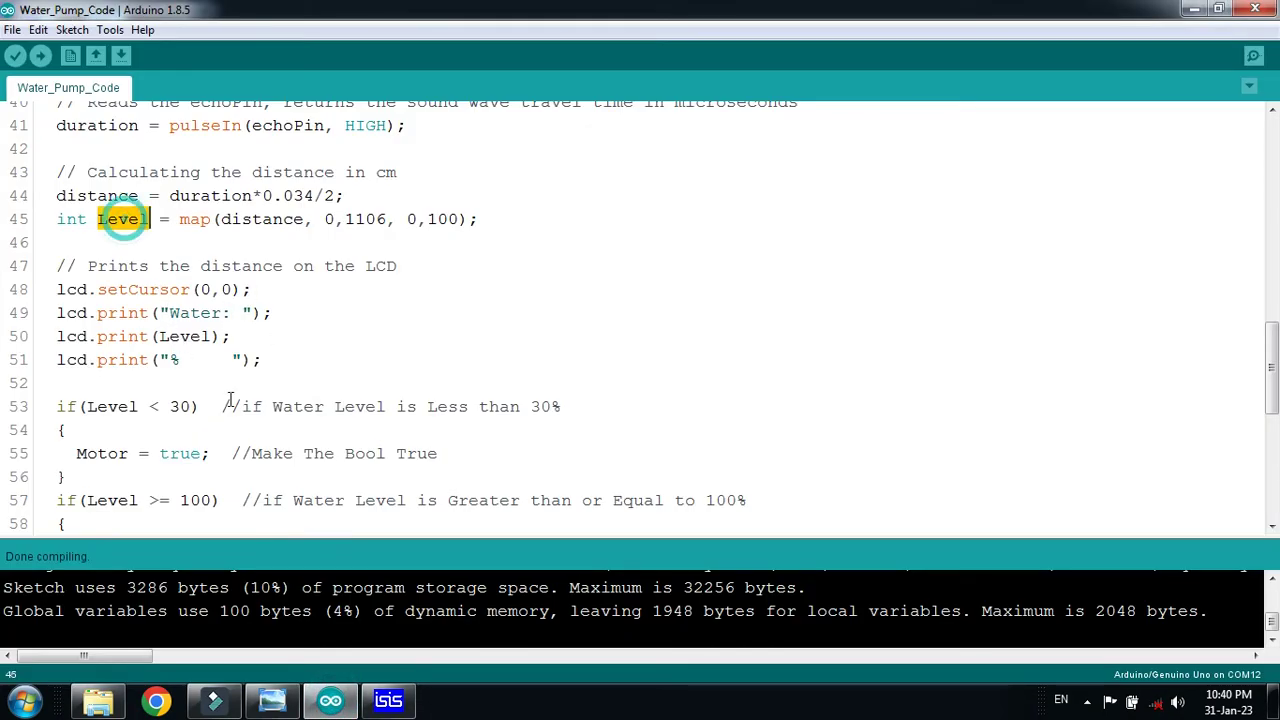
click(164, 357)
click(190, 337)
click(258, 357)
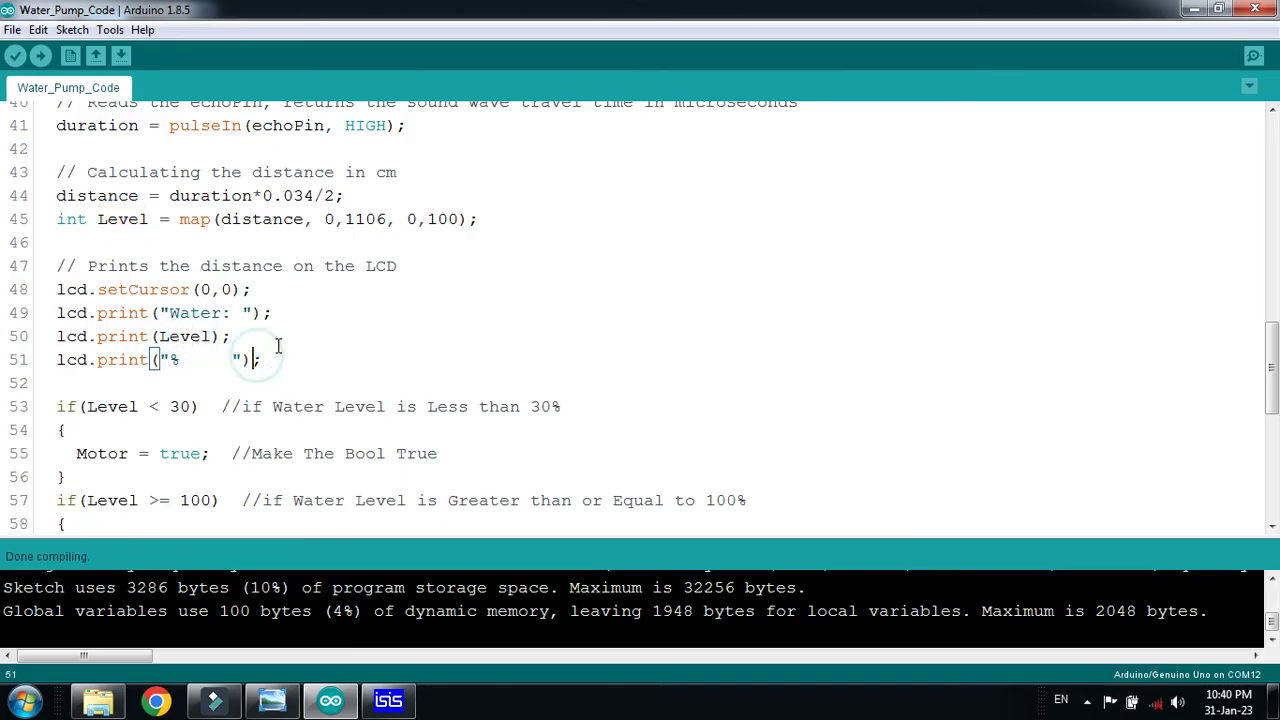
Review the two Level conditions that set the Motor variable to true or false
scroll(280, 350, down, 1)
scroll(237, 318, down, 1)
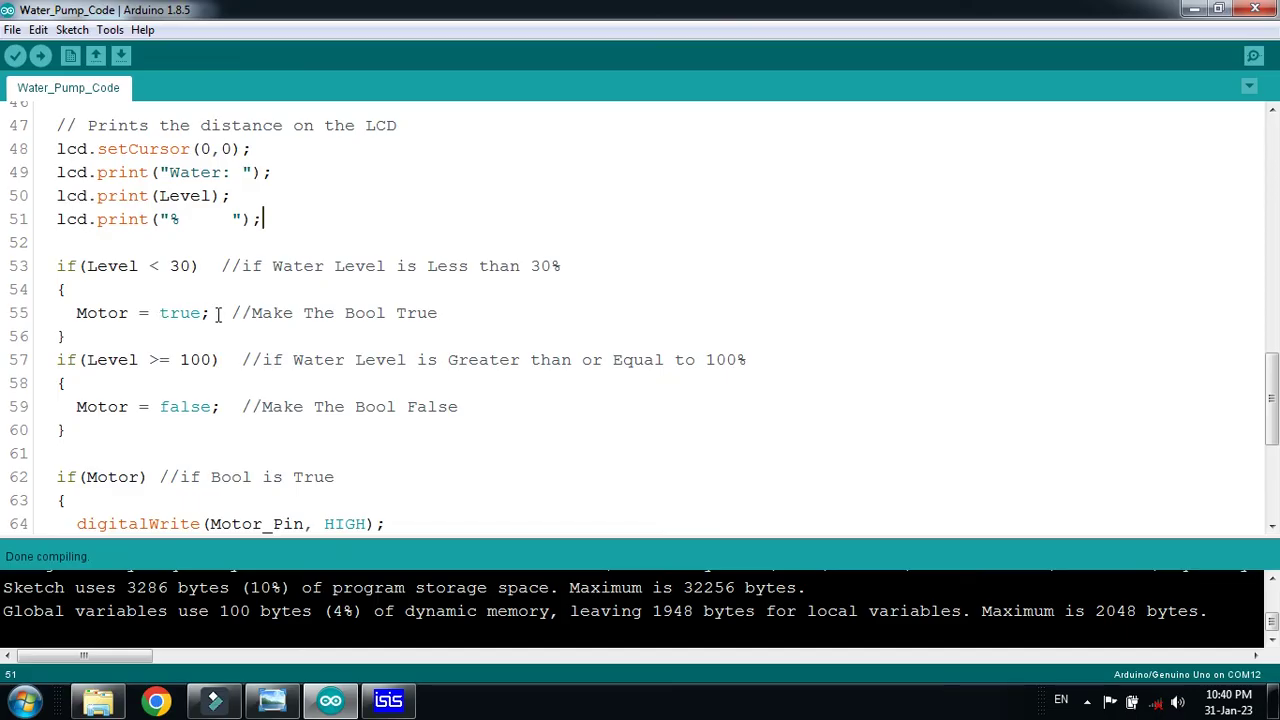
click(273, 313)
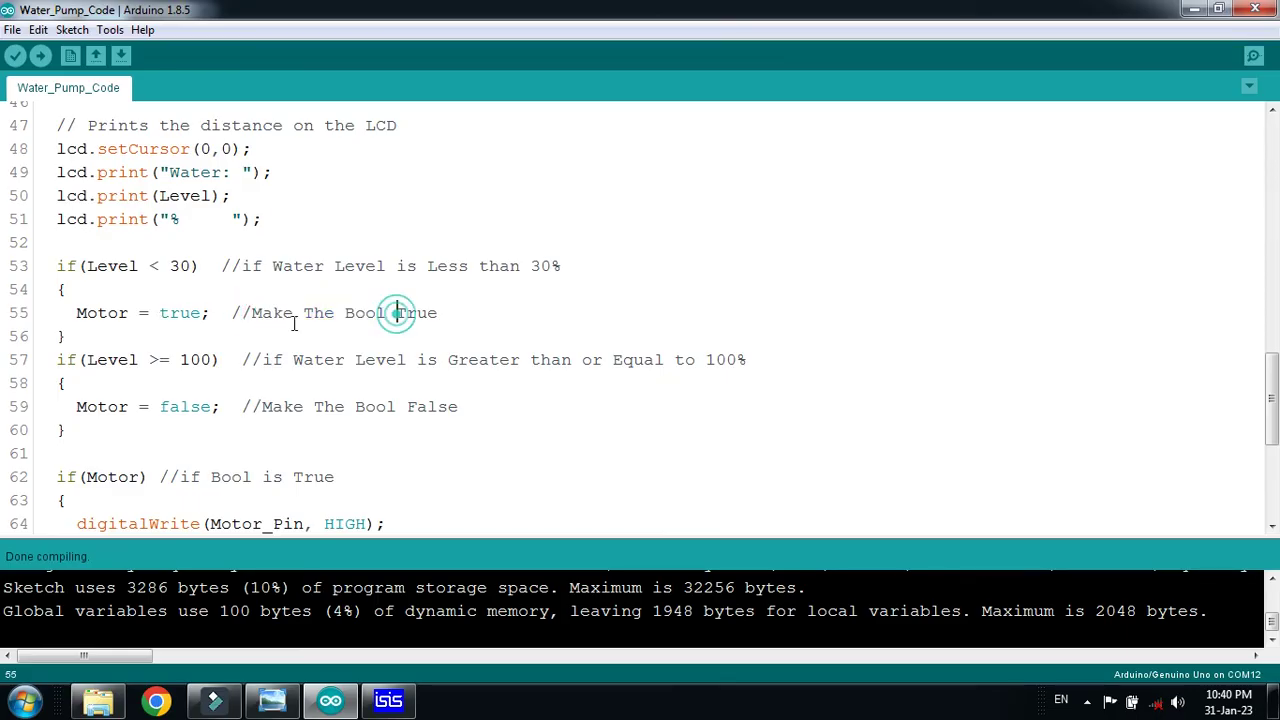
scroll(238, 323, down, 1)
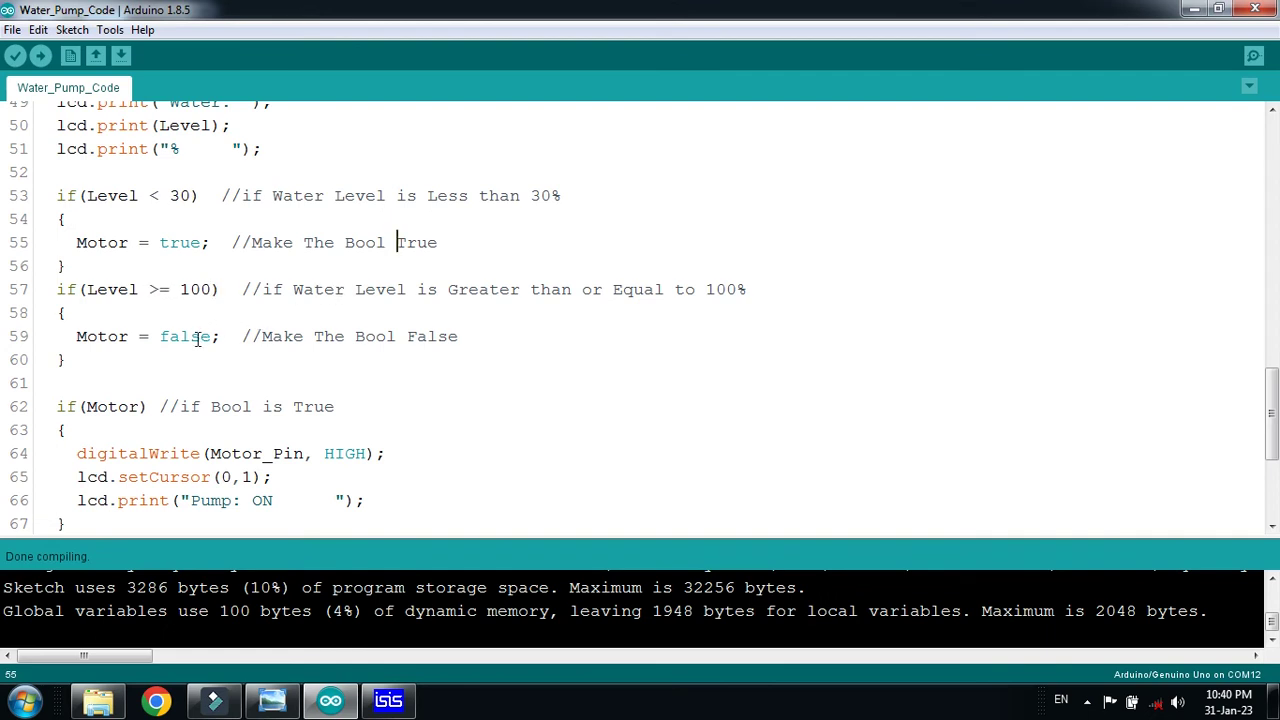
scroll(220, 388, down, 2)
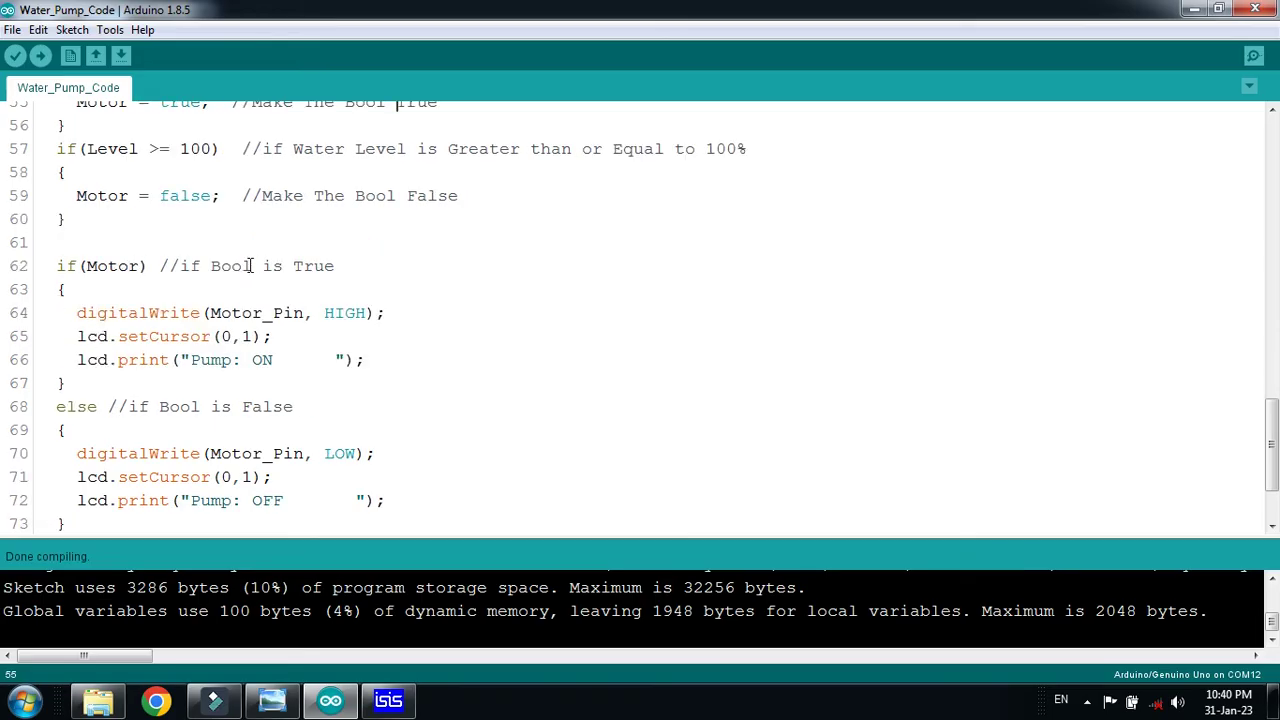
Examine the if(Motor) and else blocks that write Motor_Pin HIGH or LOW and print the pump status
double_click(244, 313)
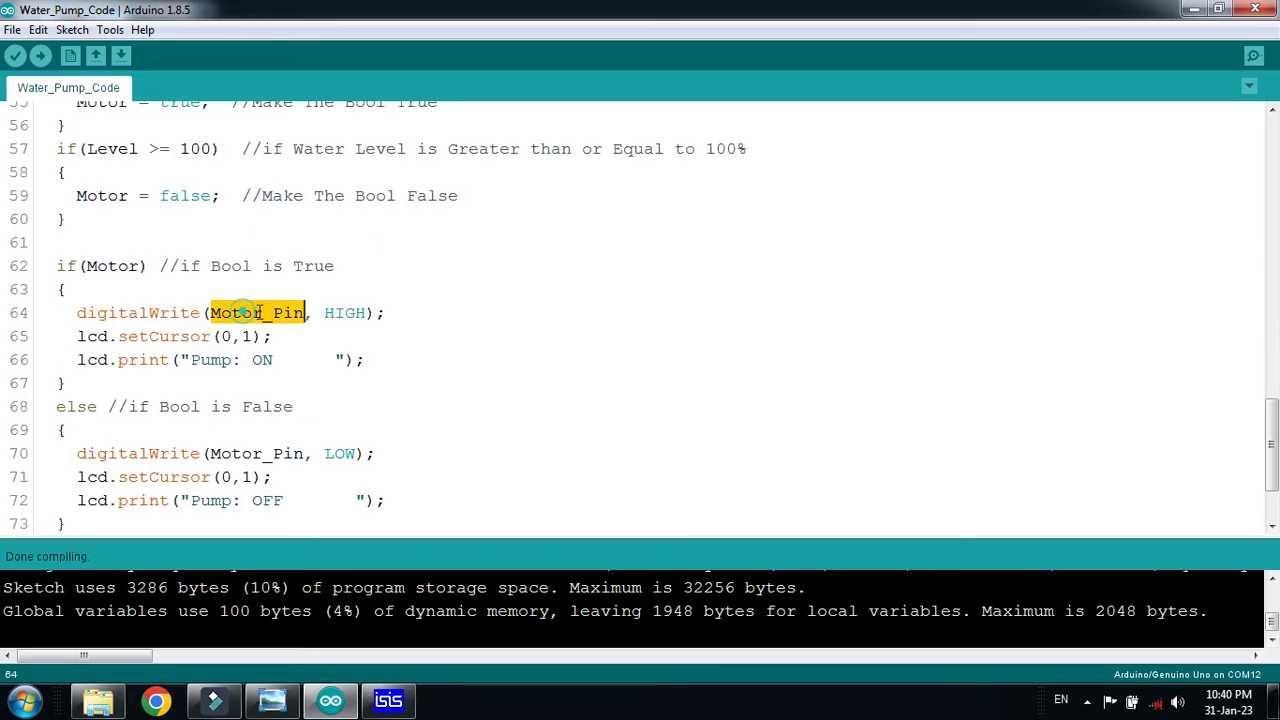
double_click(345, 313)
click(356, 313)
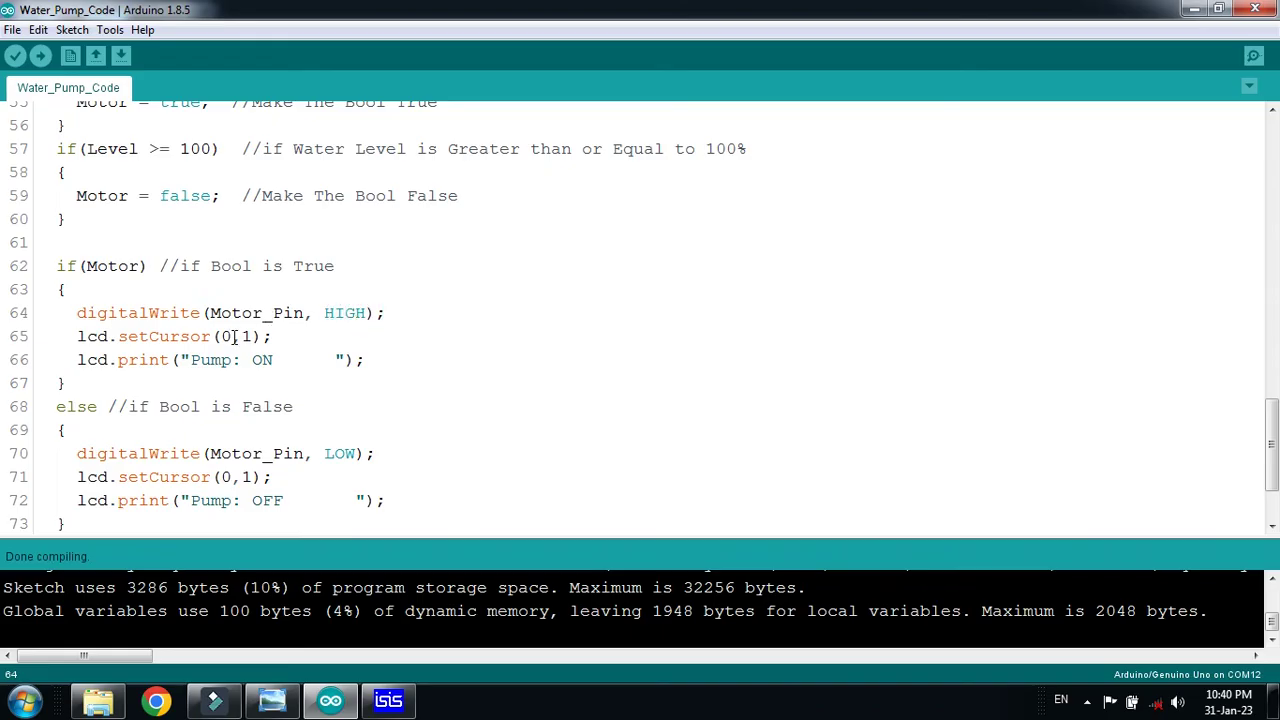
drag(363, 360, 86, 334)
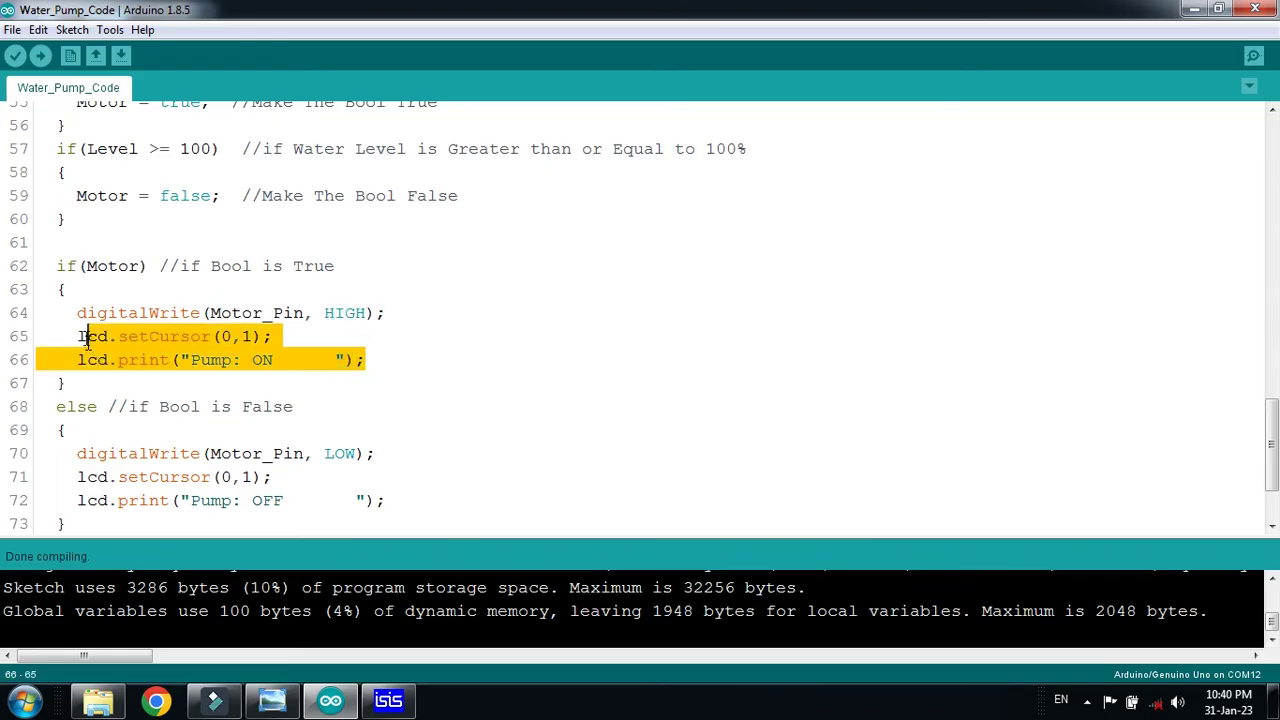
click(86, 334)
scroll(145, 397, down, 1)
double_click(250, 383)
double_click(340, 383)
click(349, 383)
double_click(268, 430)
click(266, 429)
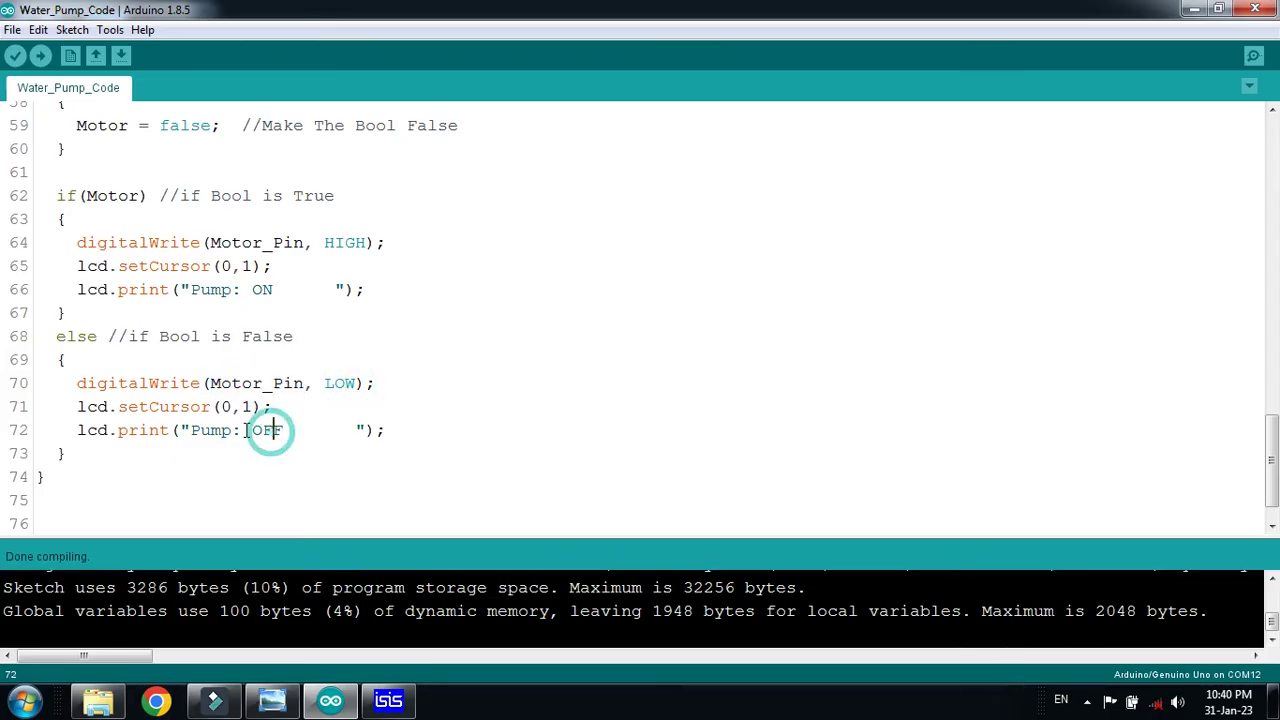
Verify the sketch, enlarge the compiler output and copy the full path of Water_Pump_Code.ino.hex
click(14, 57)
drag(258, 537, 260, 482)
drag(82, 657, 273, 658)
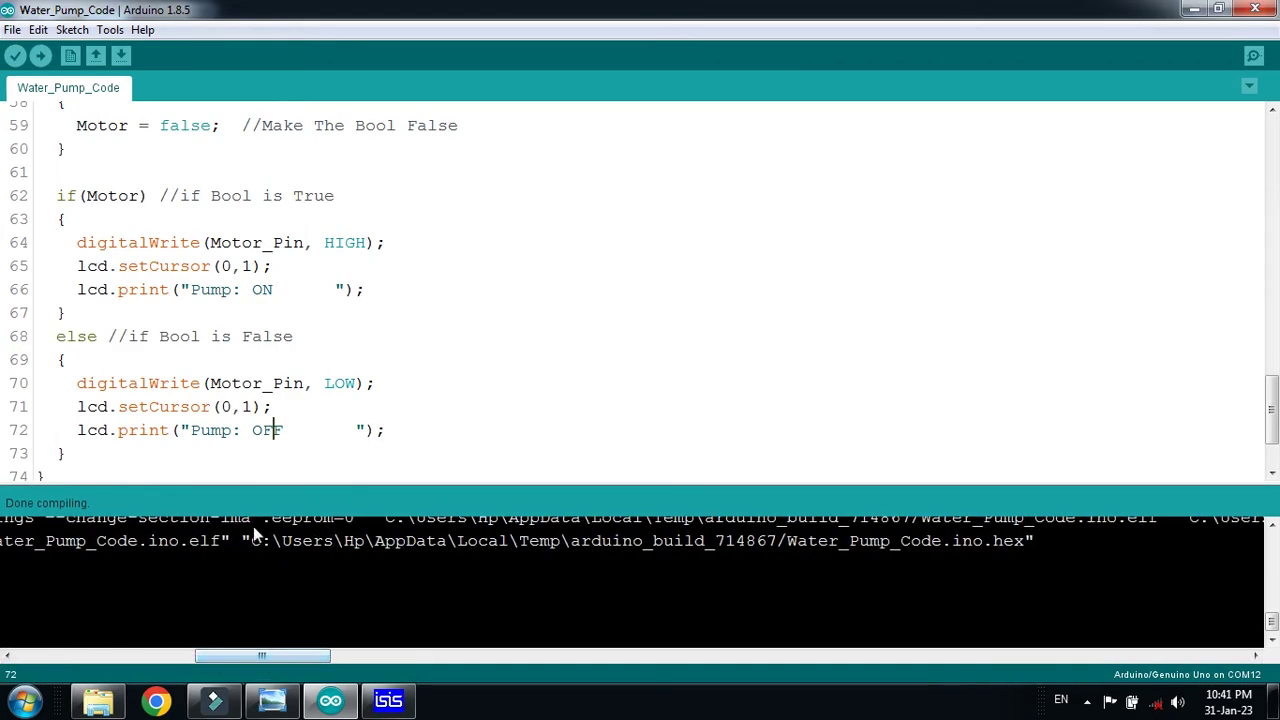
drag(253, 544, 451, 546)
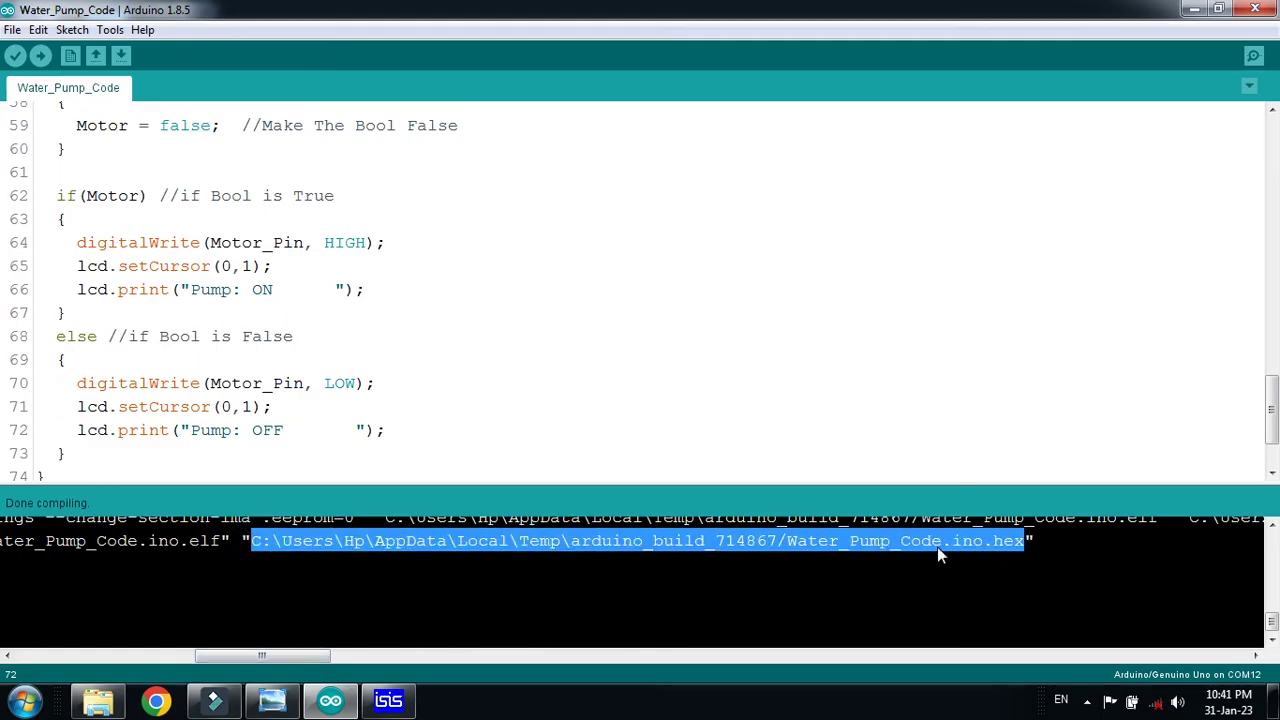
In Proteus, paste the Water_Pump_Code.ino.hex path as the Simulino Uno's program file and try running the simulation
click(388, 700)
right_click(685, 345)
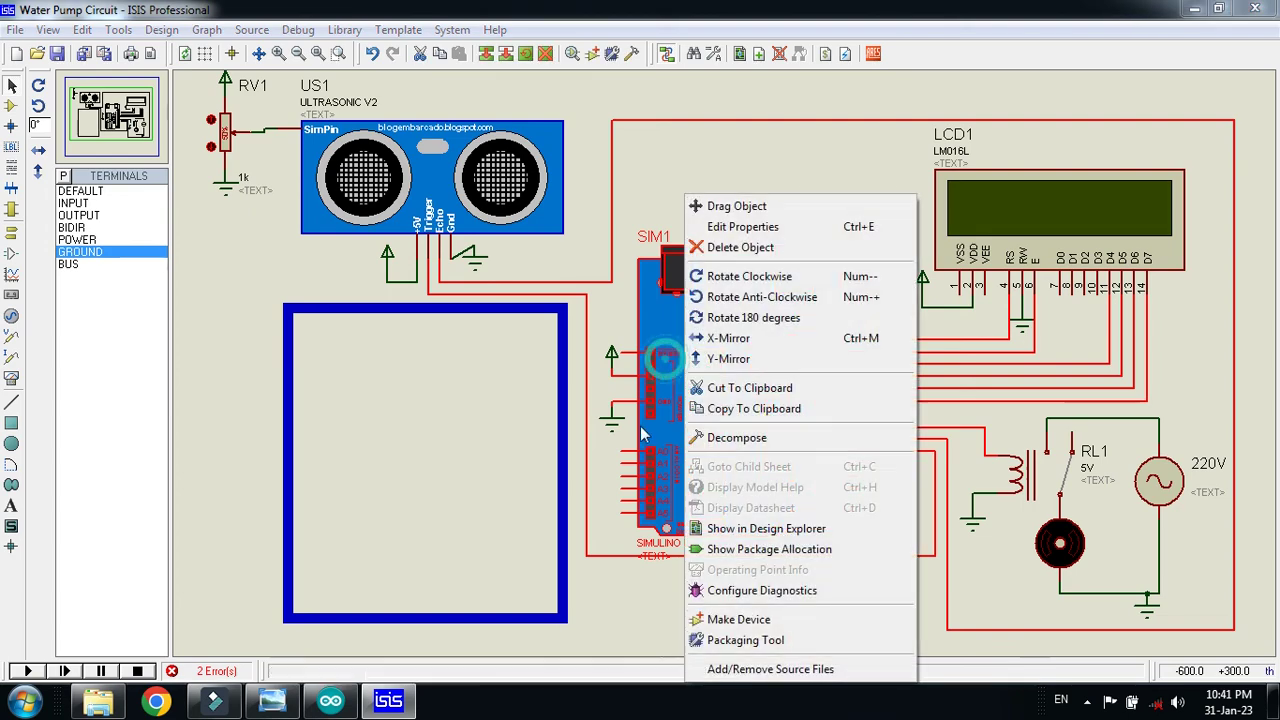
click(740, 227)
right_click(675, 170)
click(700, 250)
click(846, 96)
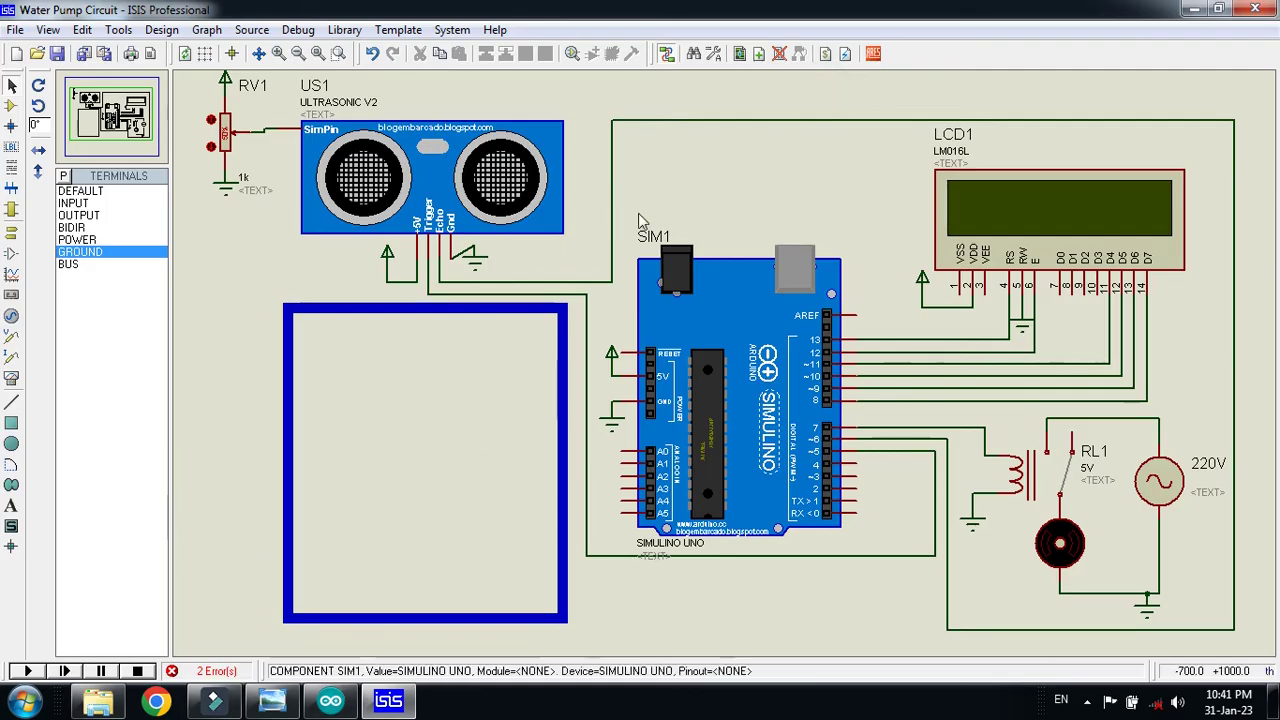
click(28, 672)
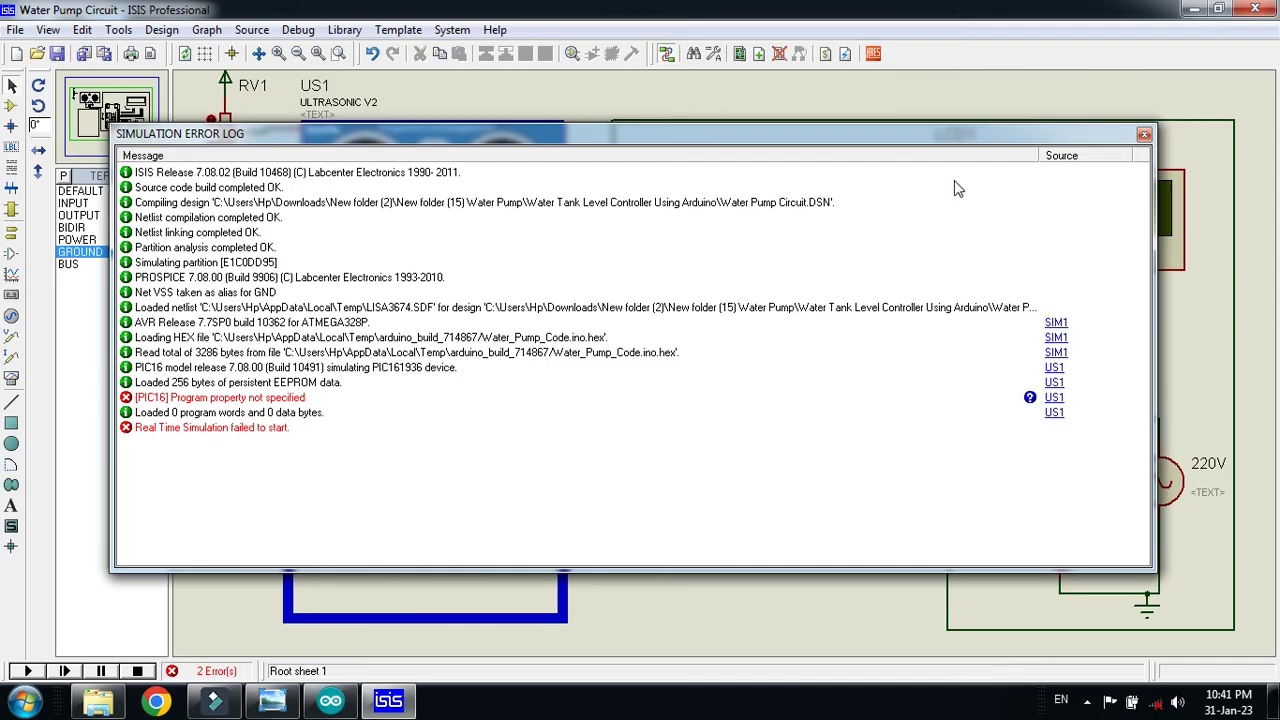
click(1144, 134)
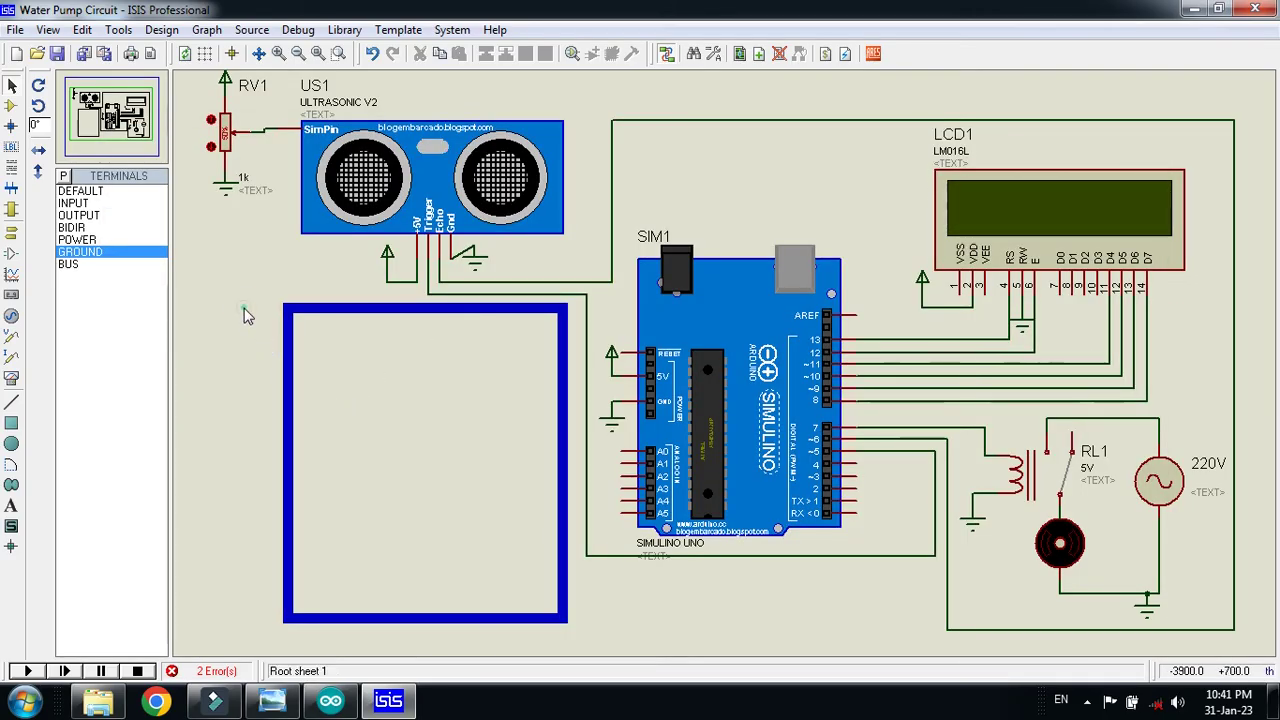
Open the ultrasonic sensor's properties and browse for its HEX file in the Ultrasonic Sensor Library for Proteus folder under Water Tank Level Controller Using Arduino
right_click(486, 152)
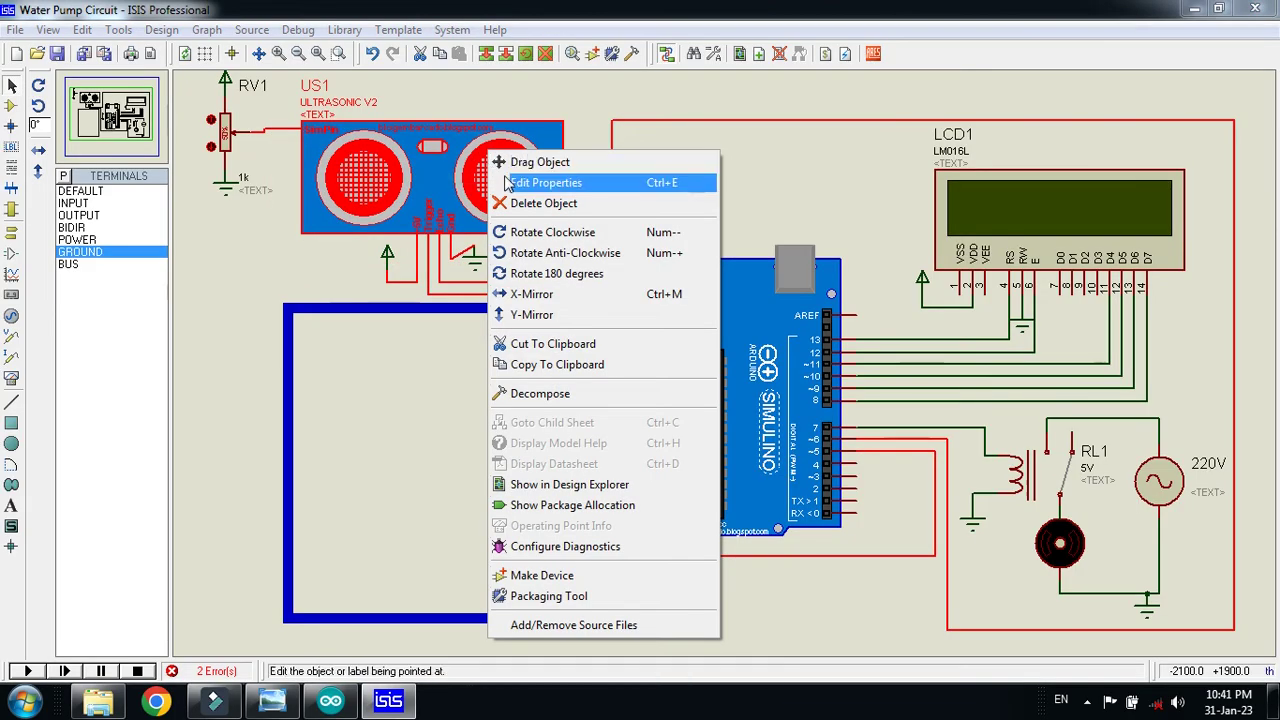
click(545, 183)
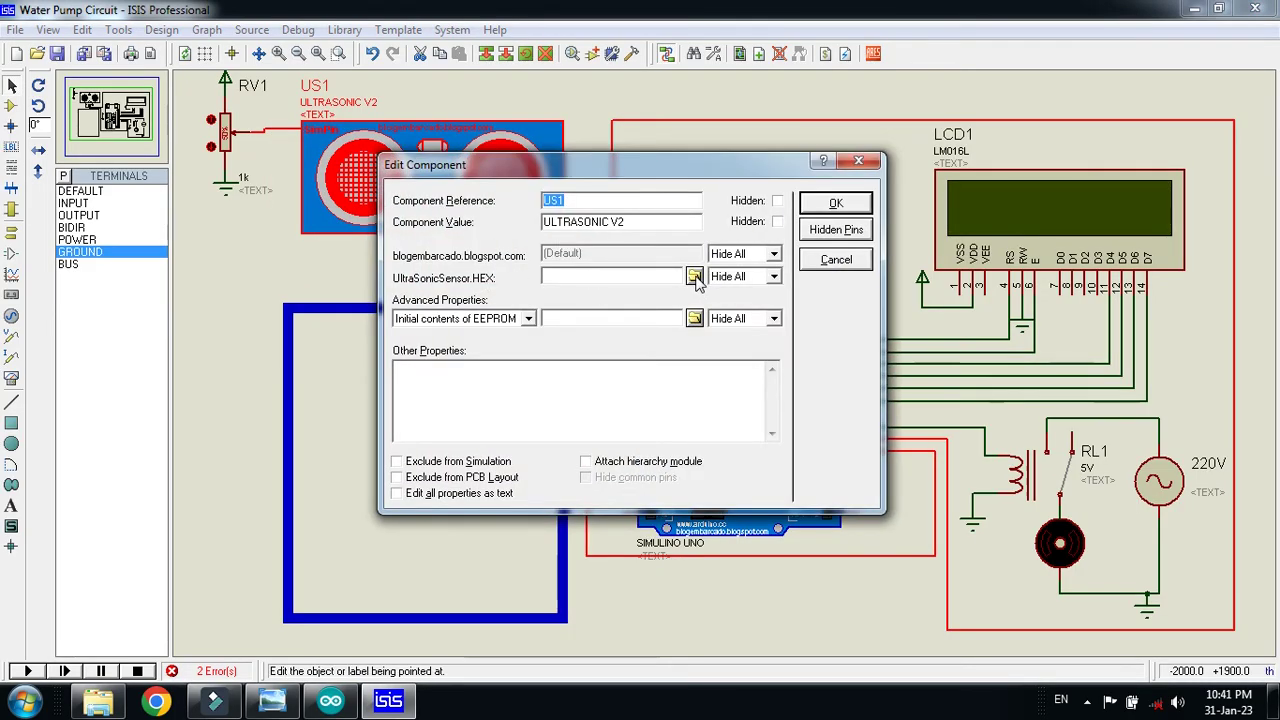
click(98, 700)
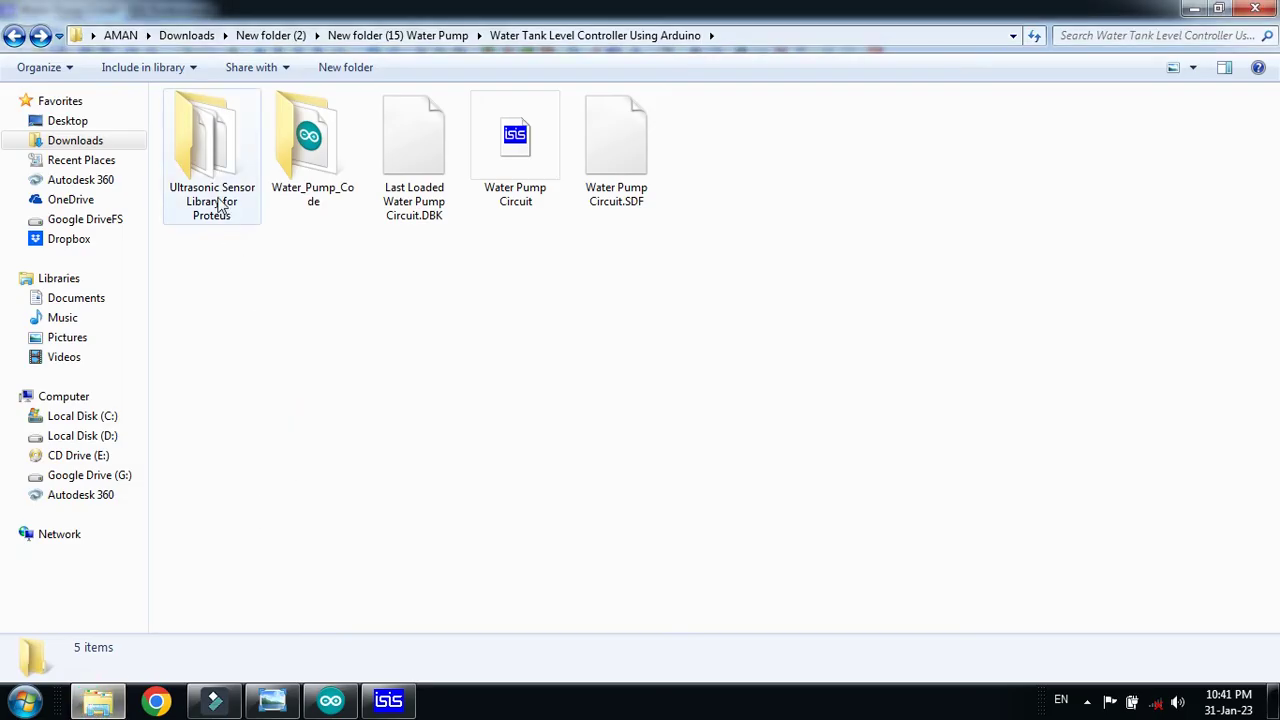
click(98, 700)
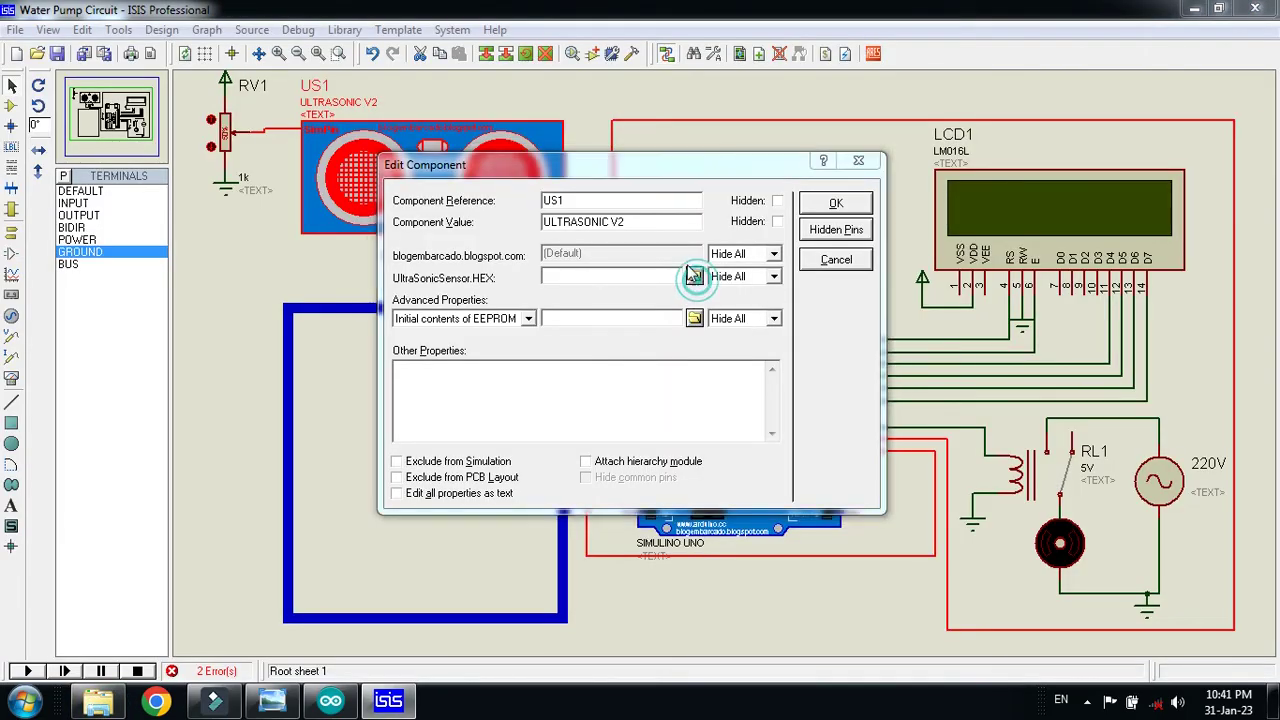
click(694, 277)
click(619, 122)
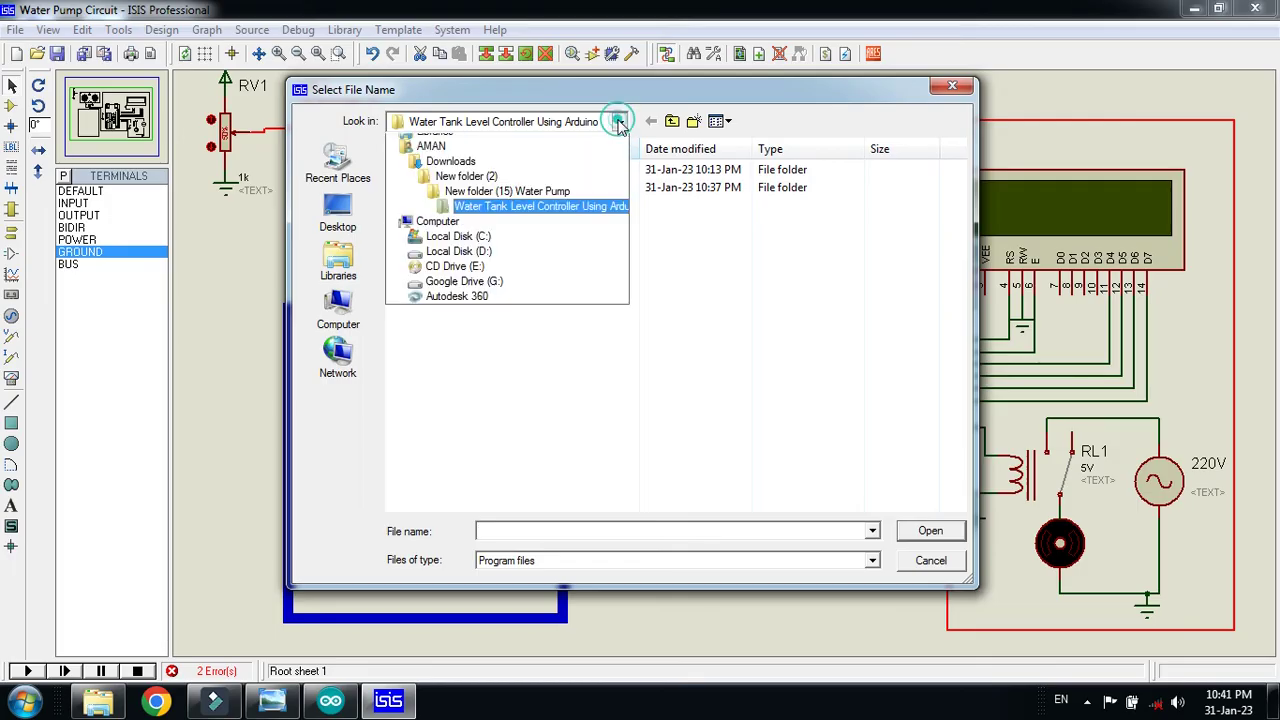
click(545, 247)
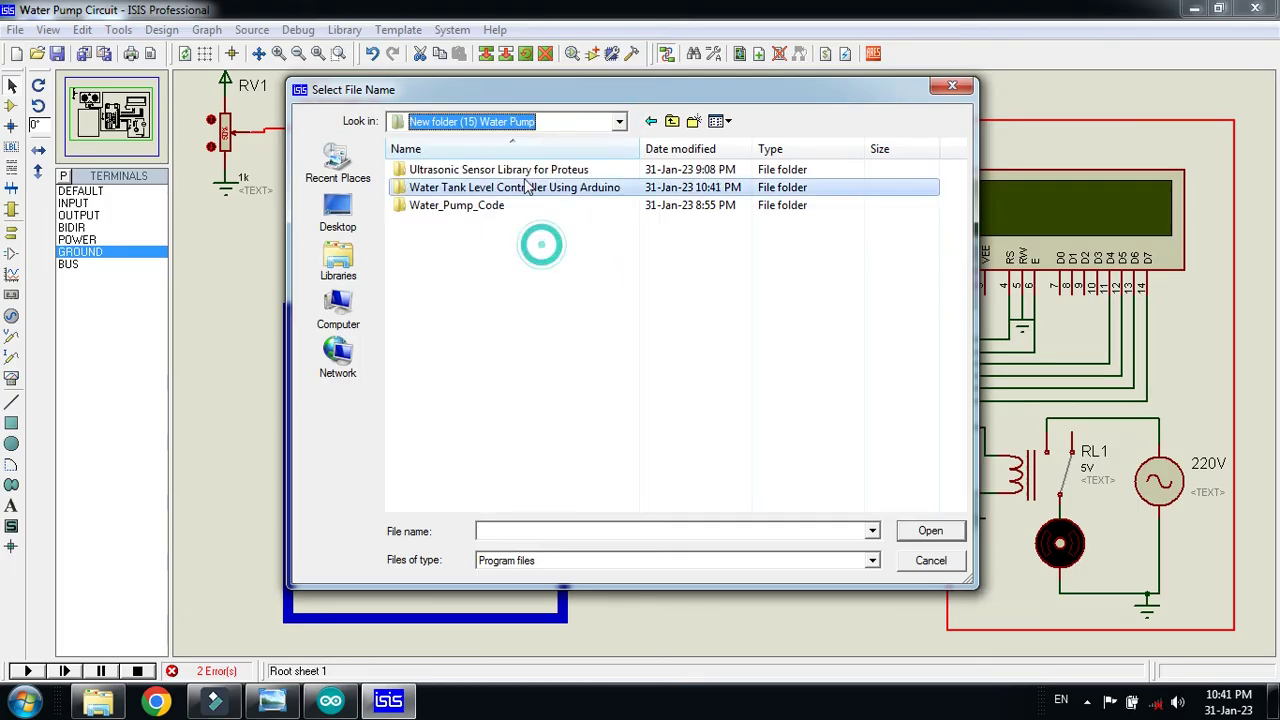
double_click(500, 186)
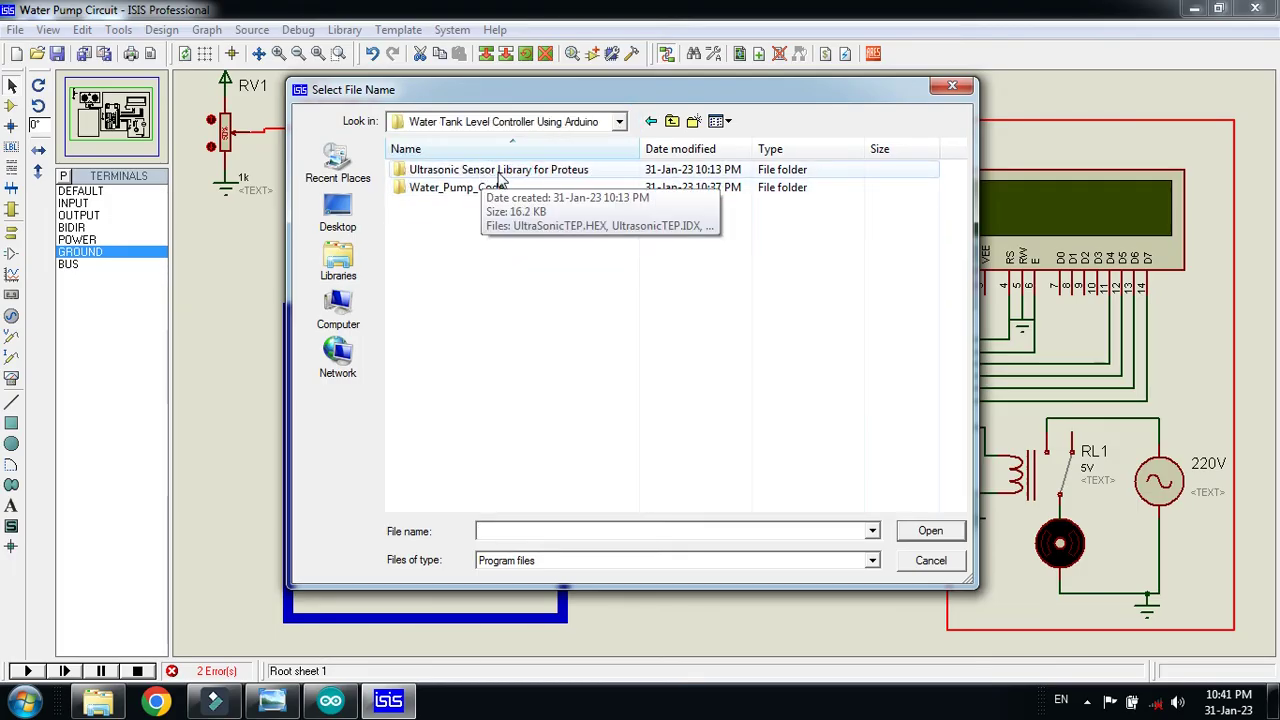
double_click(595, 172)
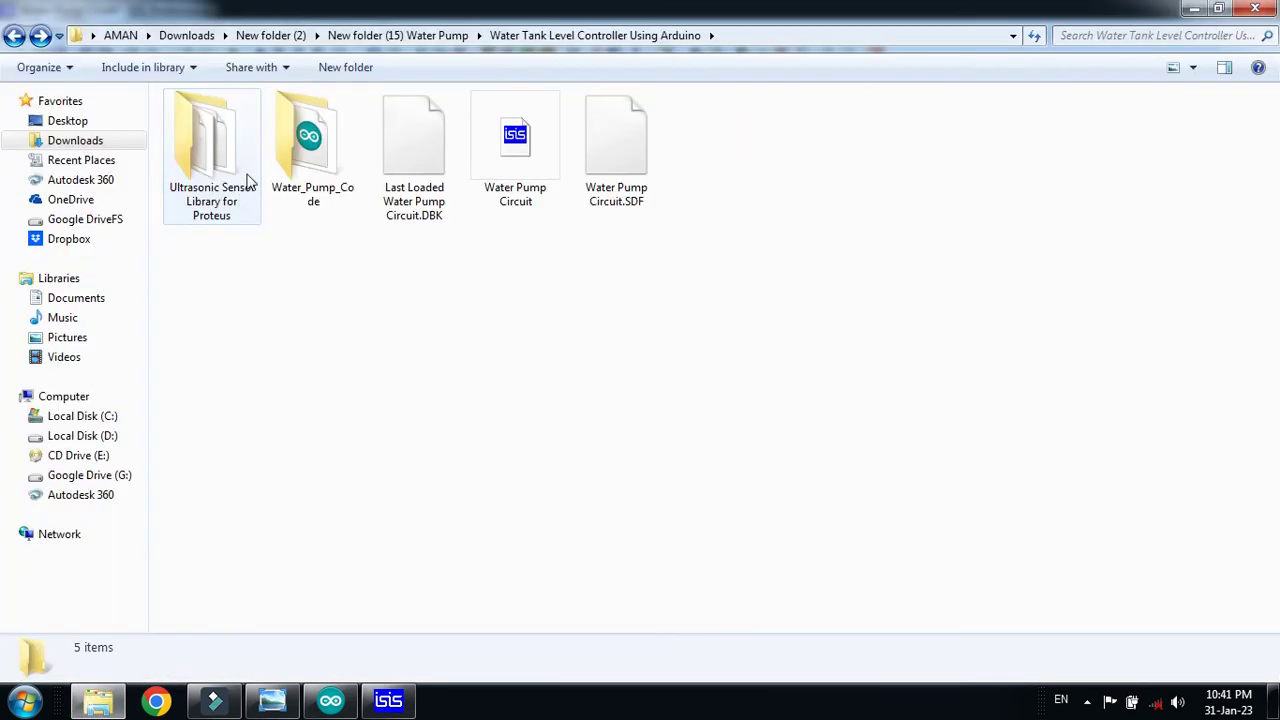
Check the sensor library folder in Windows Explorer, then in Proteus assign UltraSonicTEP.HEX as the ultrasonic sensor's HEX file
double_click(247, 177)
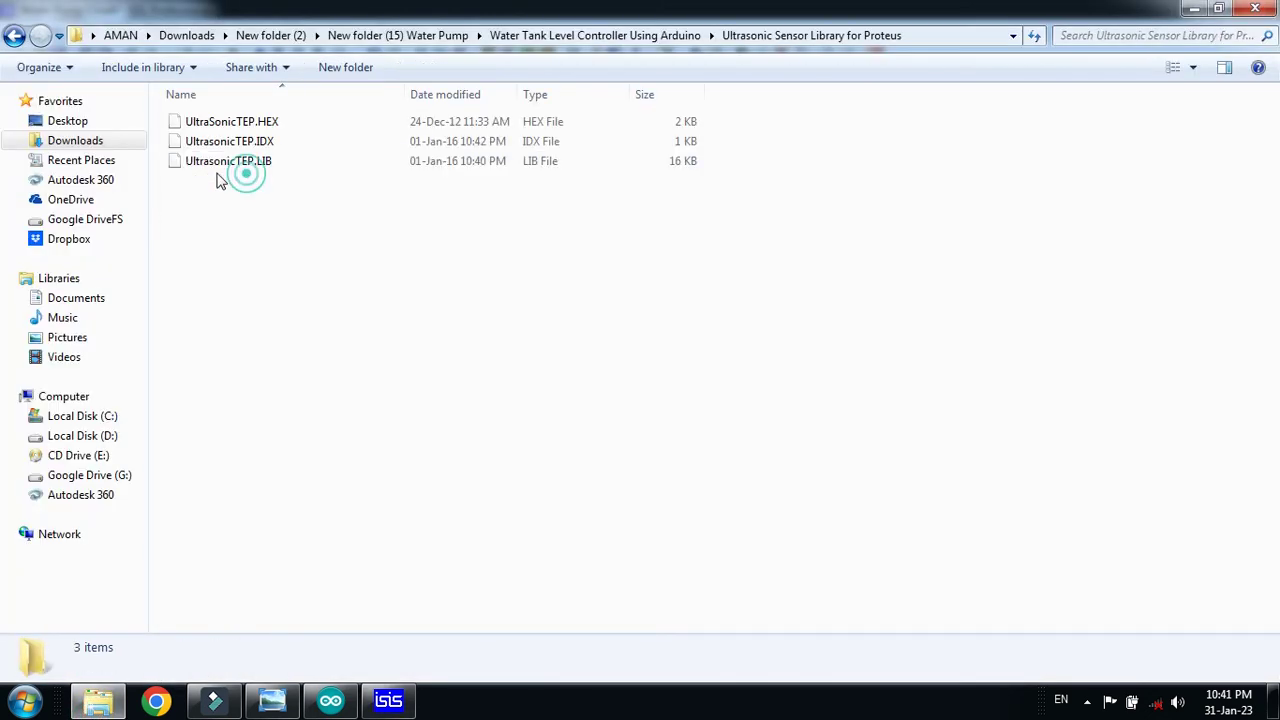
click(257, 122)
click(385, 701)
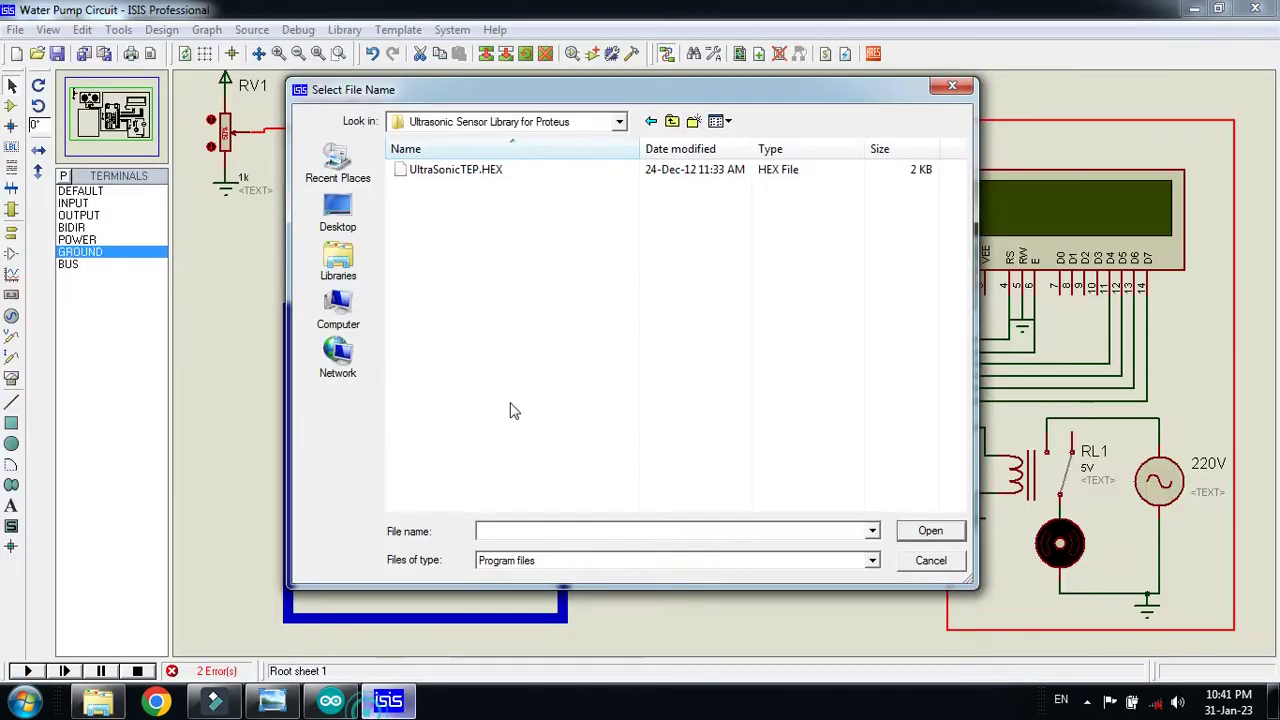
click(505, 170)
click(930, 531)
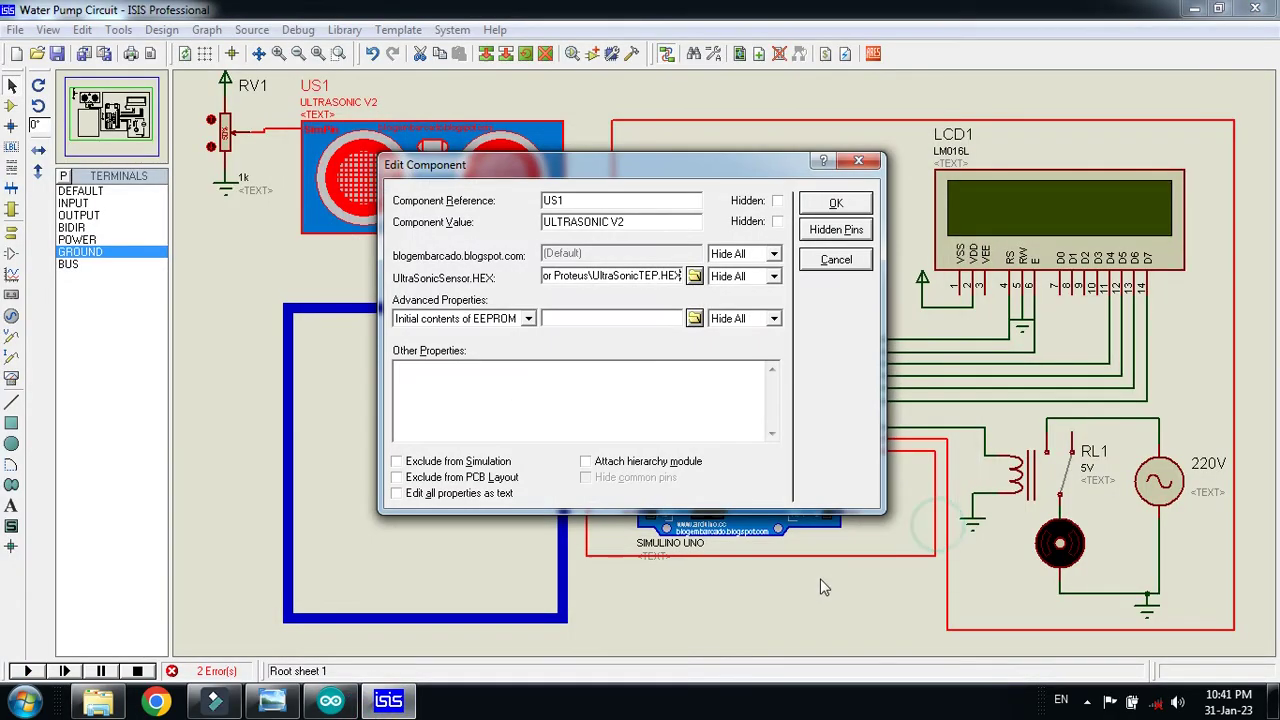
click(829, 203)
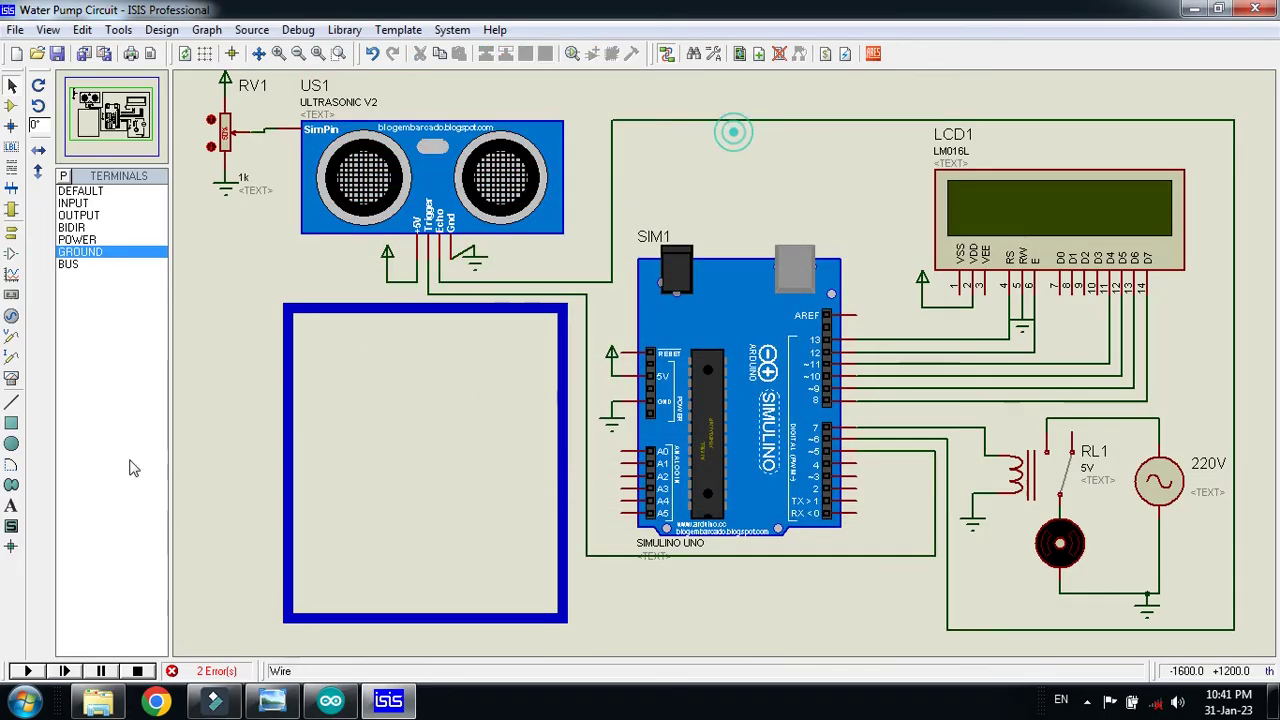
Start the simulation and move potentiometer RV1 up to a 100% water level, then down to about 34%
click(27, 671)
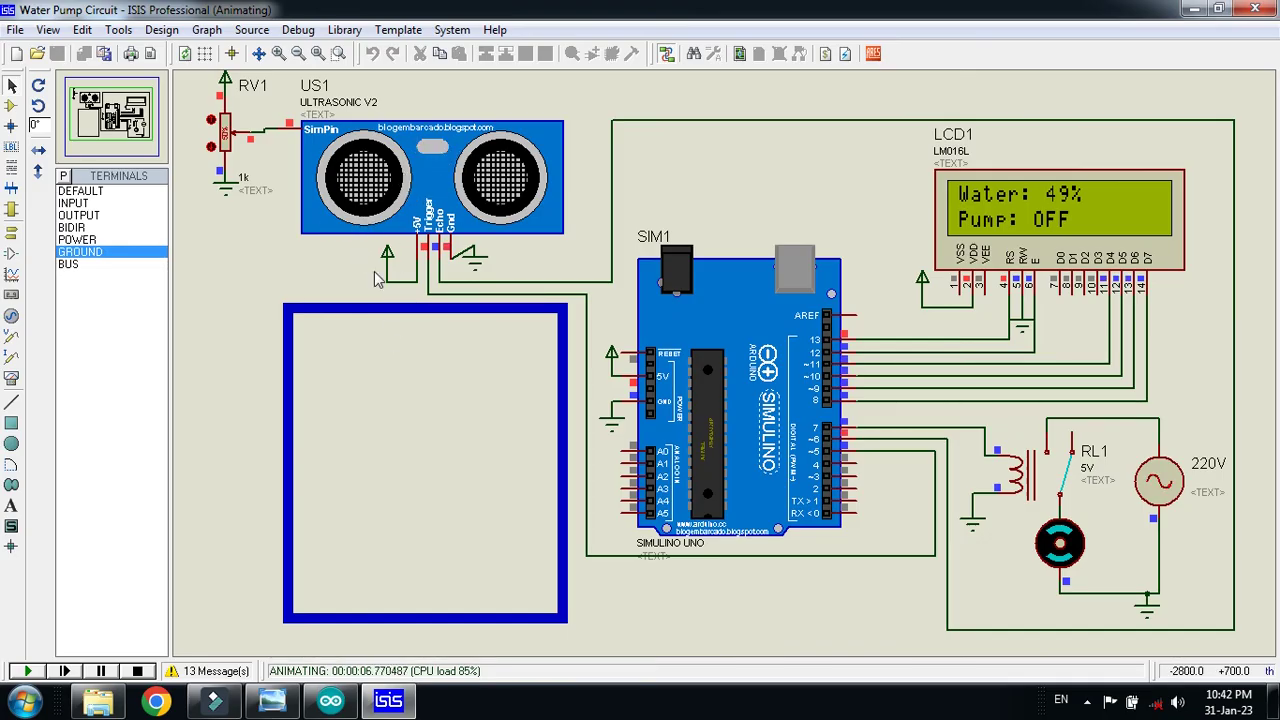
drag(227, 132, 227, 114)
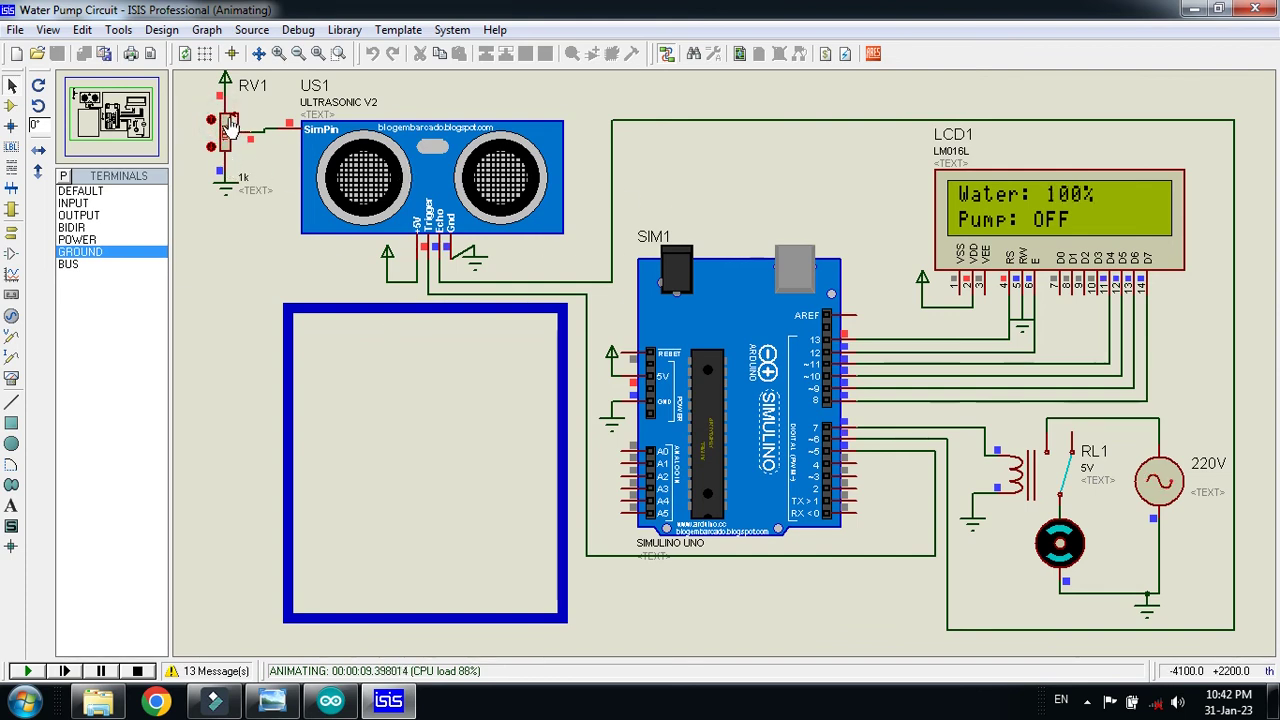
drag(227, 115, 230, 146)
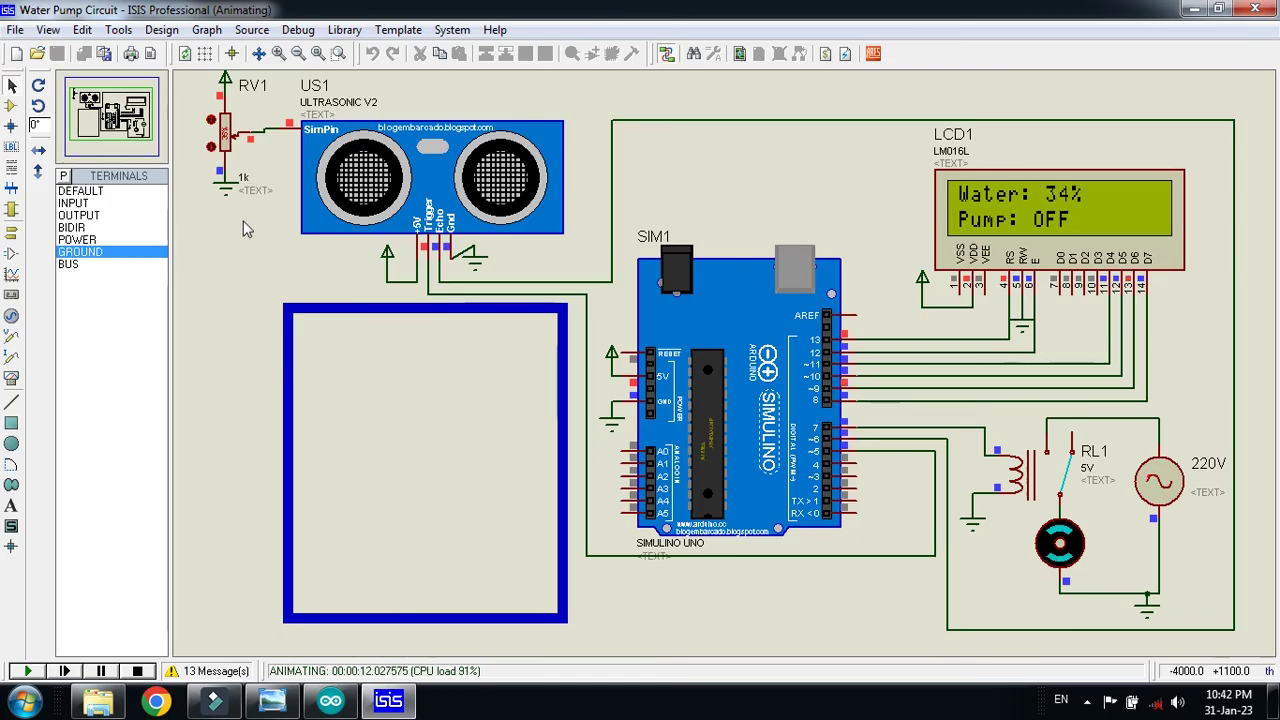
Lower RV1 in small increments to bring the simulated water level below 30% and test the pump's switch-on threshold
click(212, 148)
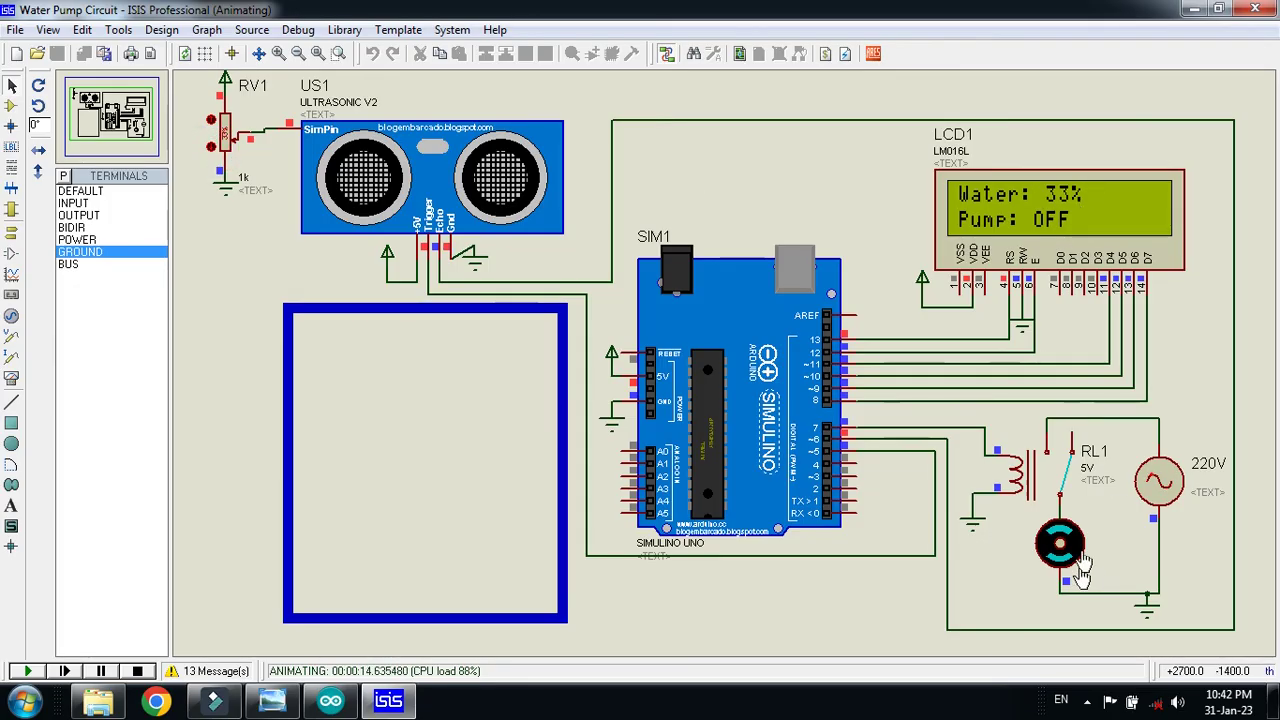
click(212, 148)
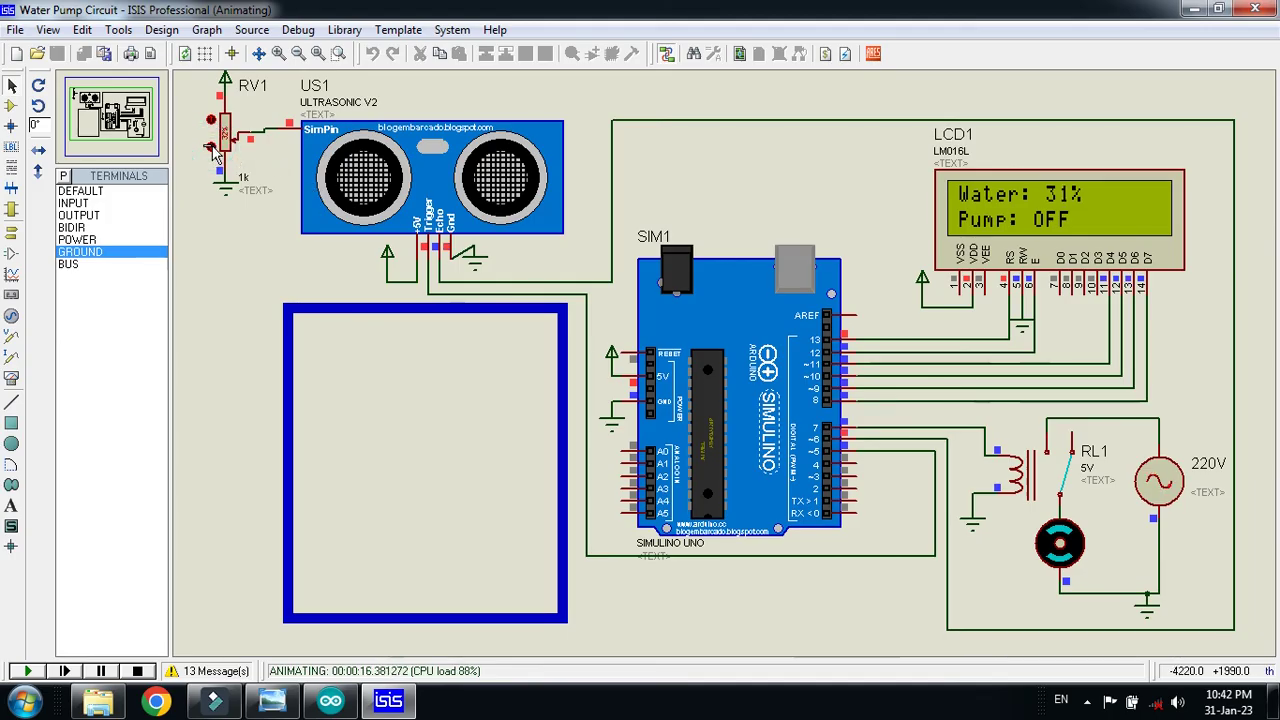
click(212, 148)
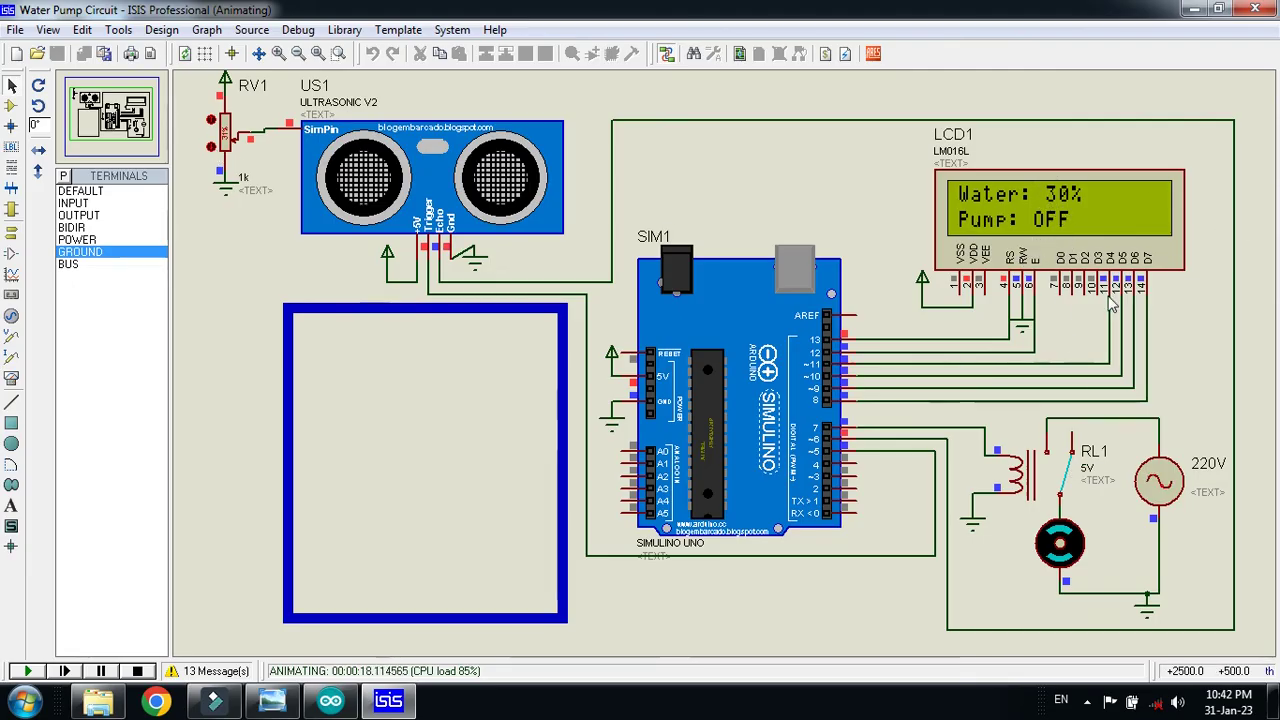
click(211, 147)
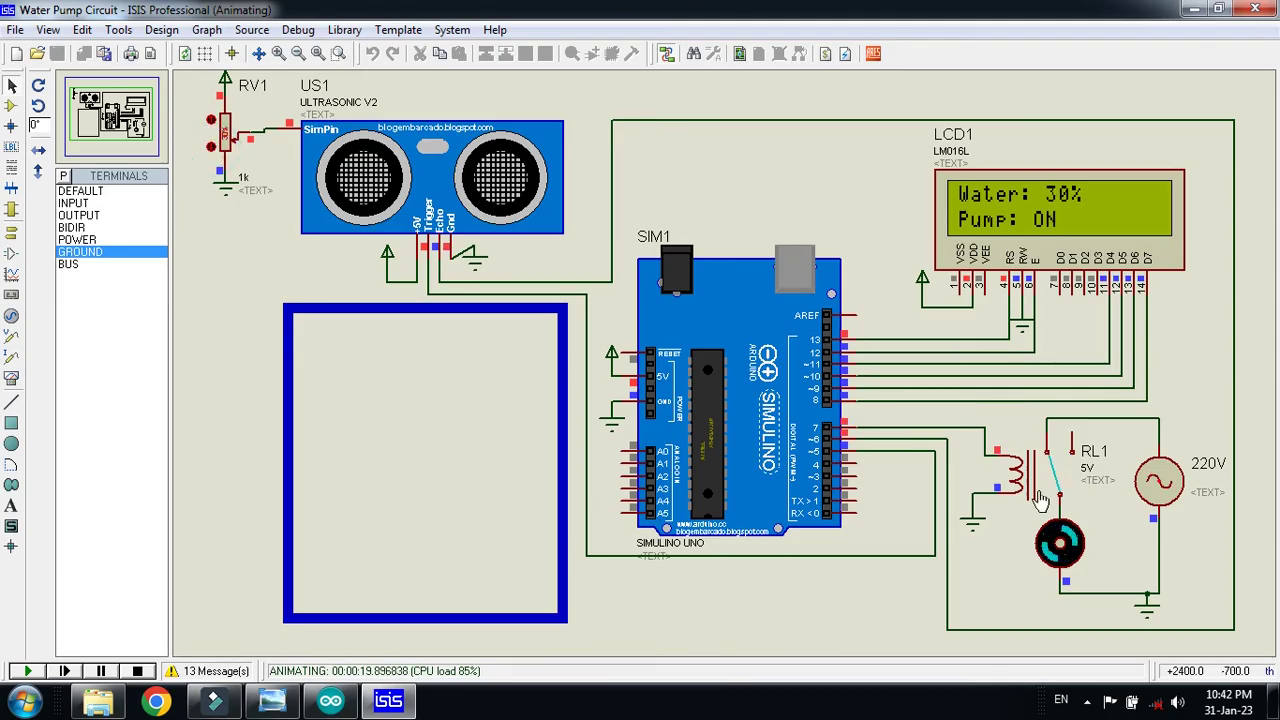
click(211, 147)
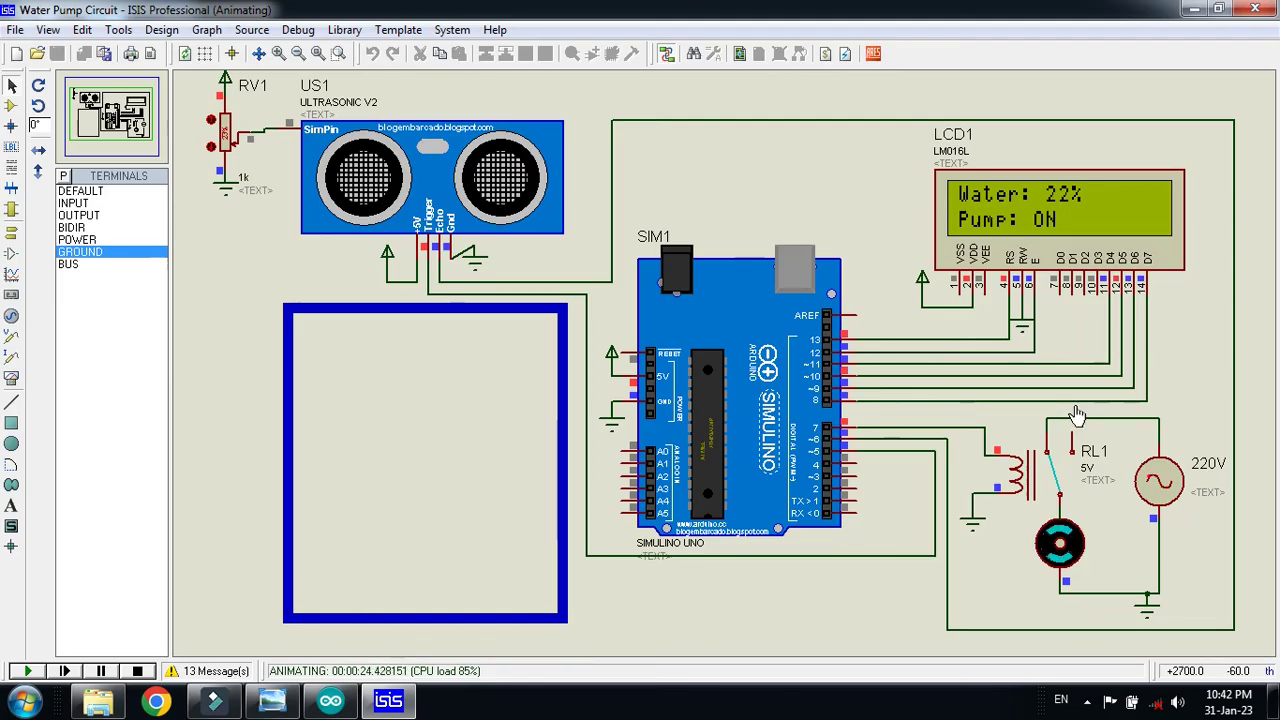
Raise RV1 to about 84%, then in small increments up to a 100% water level to test the pump's switch-off
drag(228, 143, 226, 117)
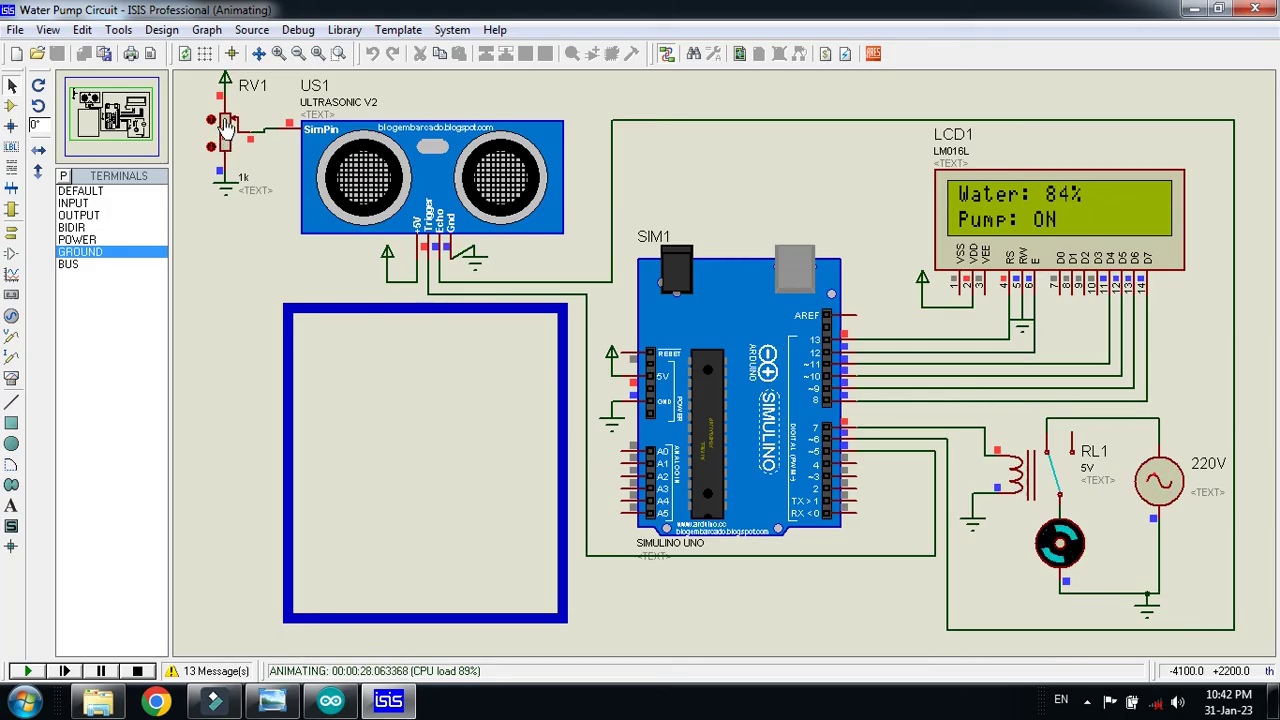
click(211, 119)
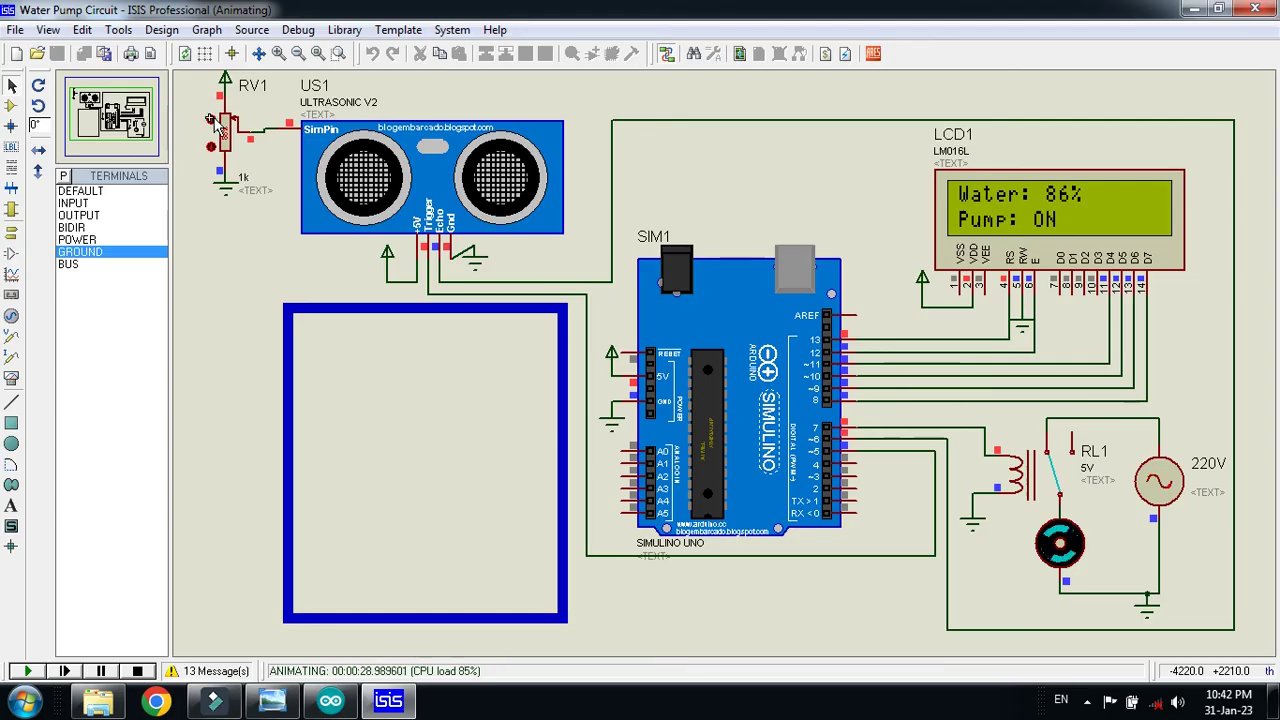
click(211, 120)
click(211, 120)
click(211, 120)
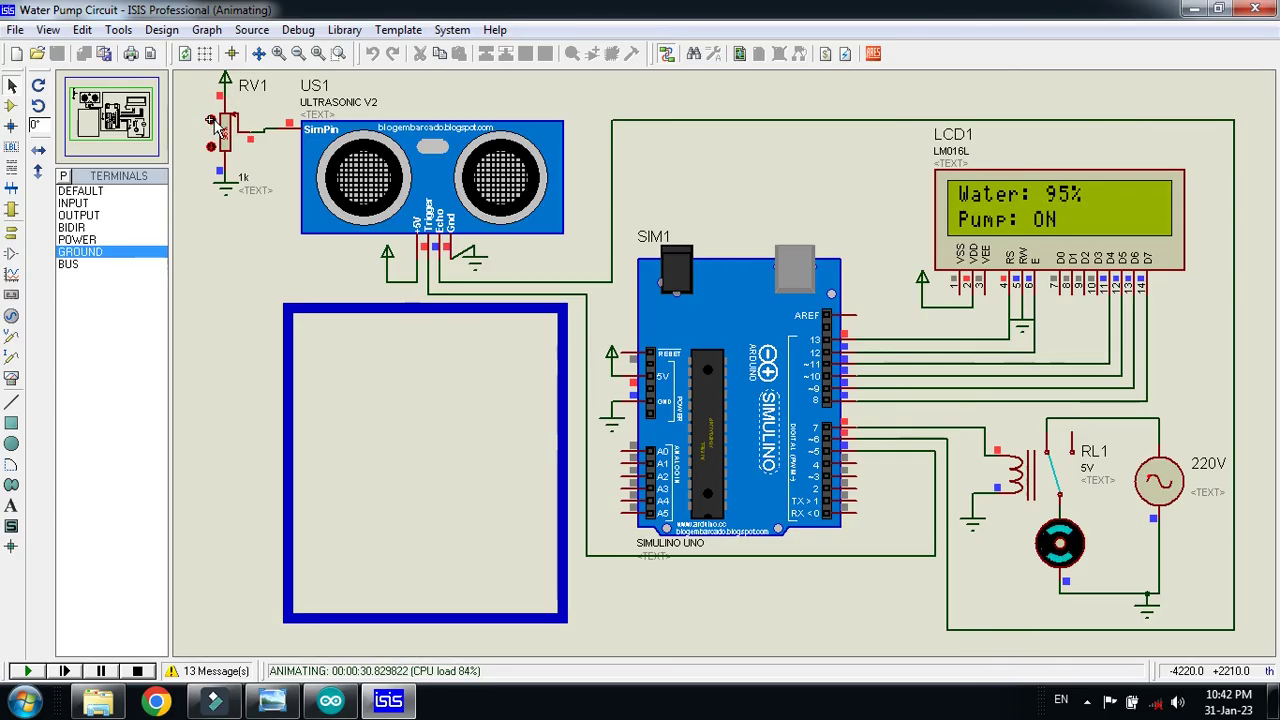
click(211, 120)
click(211, 120)
click(211, 120)
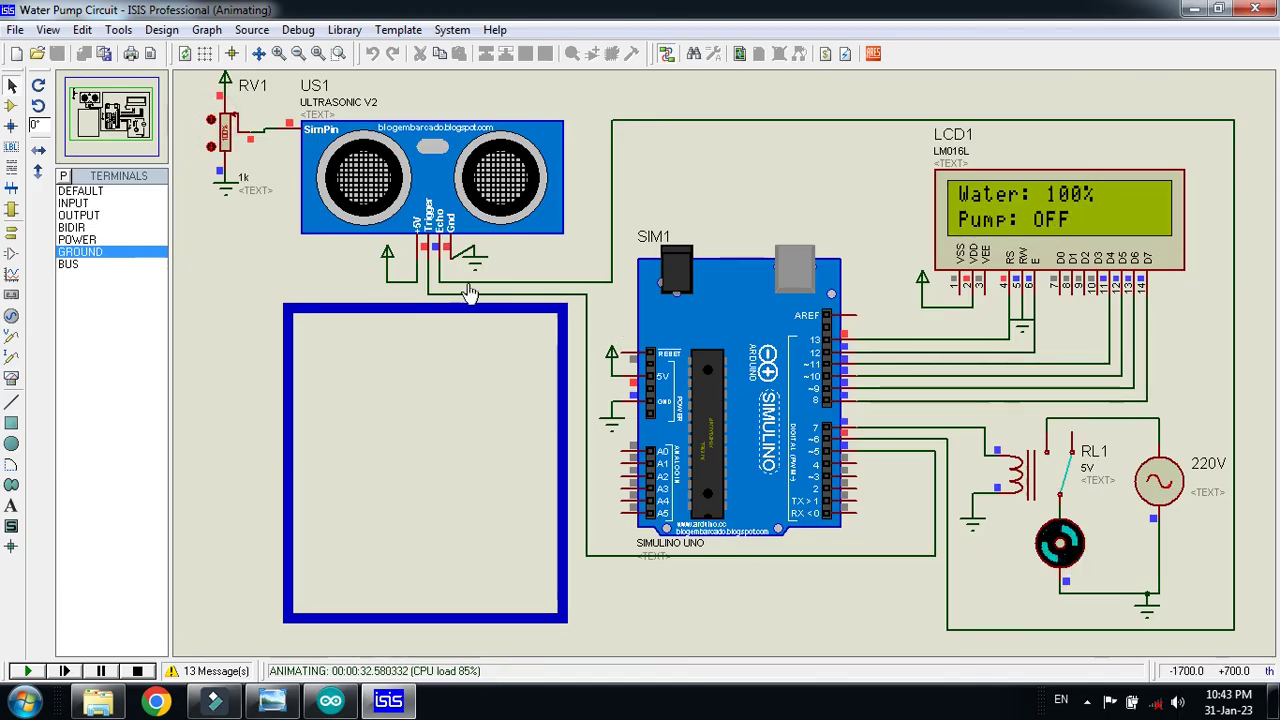
Lower RV1 again to a water level of about 72%, then down to 29%
click(229, 128)
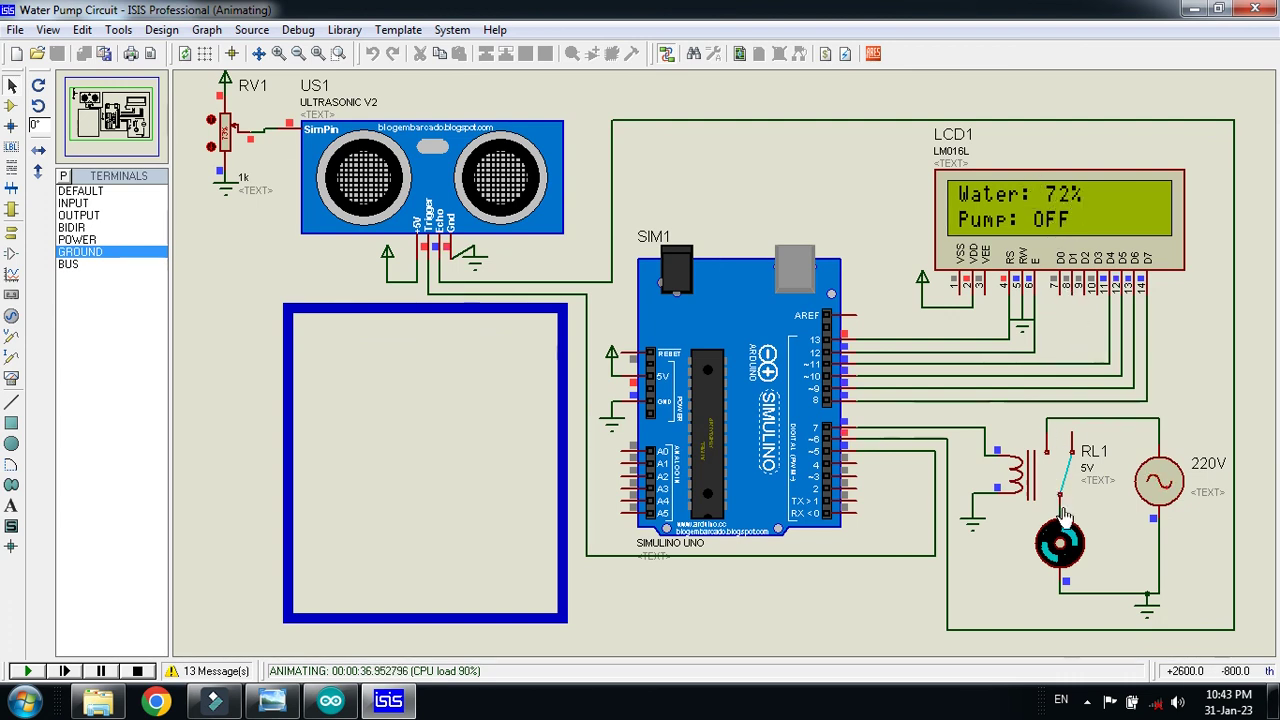
click(229, 137)
click(210, 145)
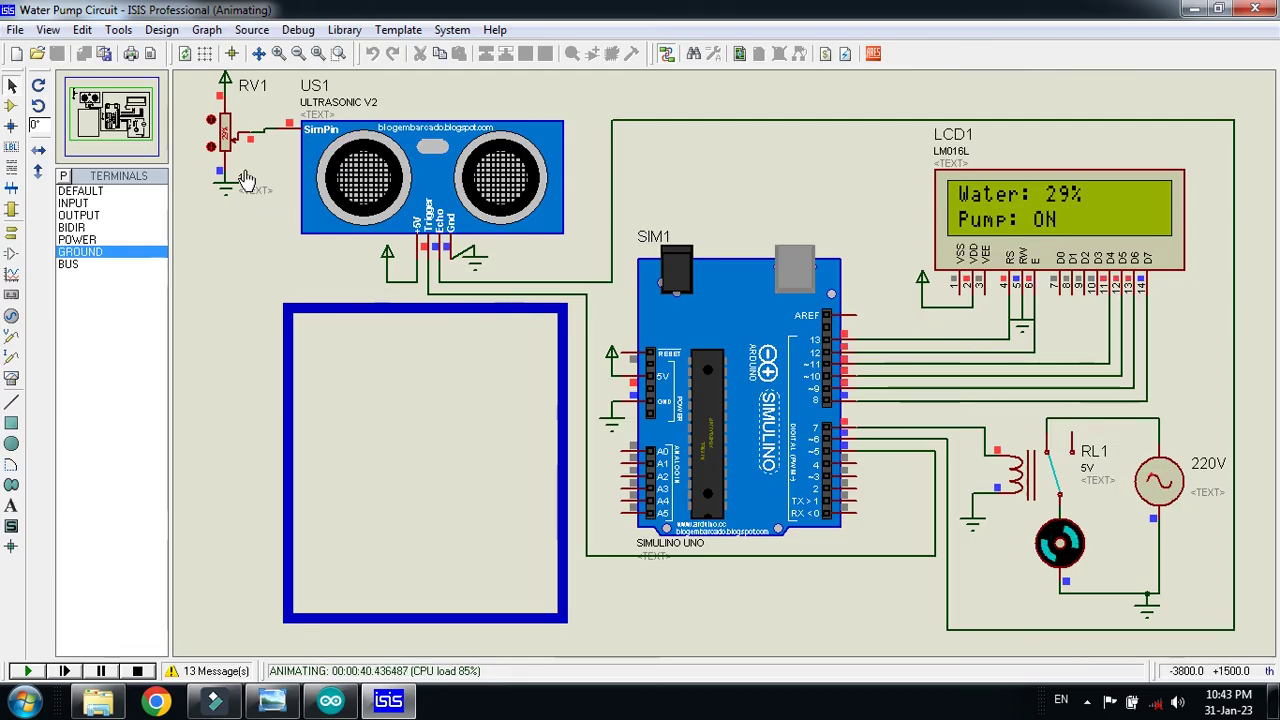
Raise RV1 again to bring the simulated water level up to about 86%
click(223, 121)
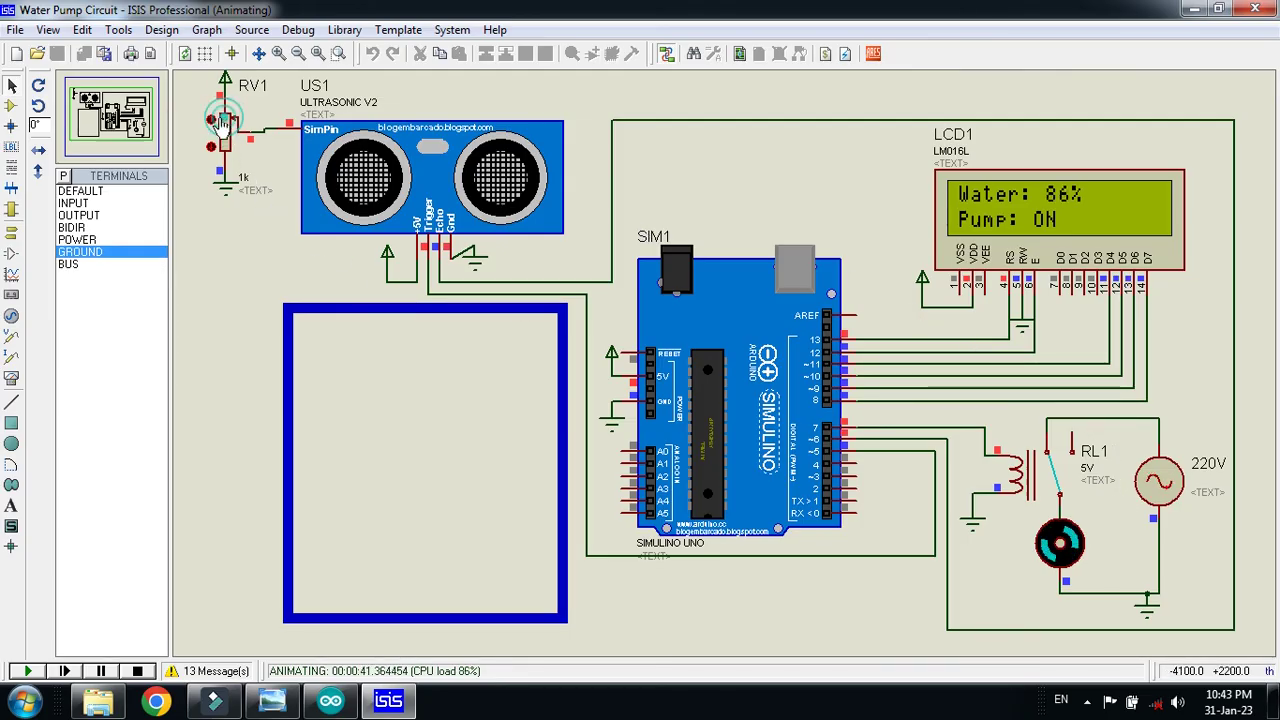